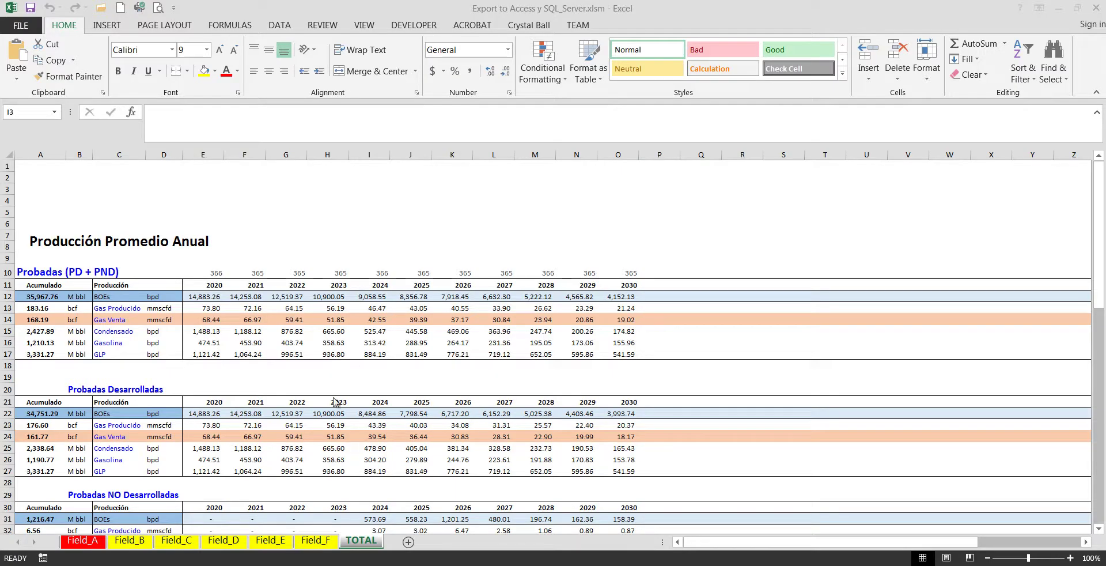
Step: Collapse Prod_Data, then close SQL Server Management Studio without saving the open query
mouse_move(273, 564)
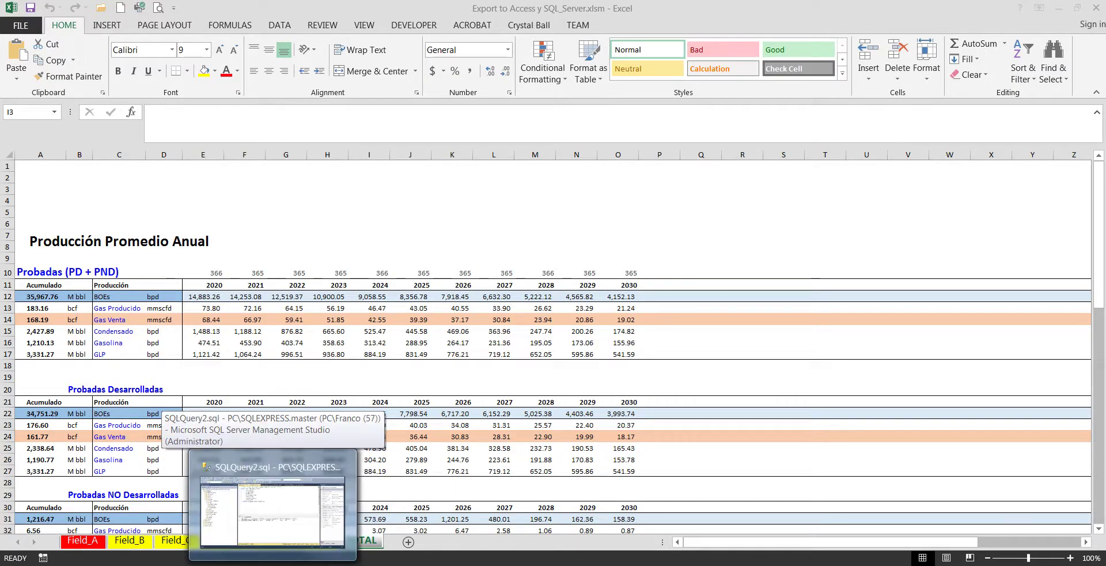
click(272, 513)
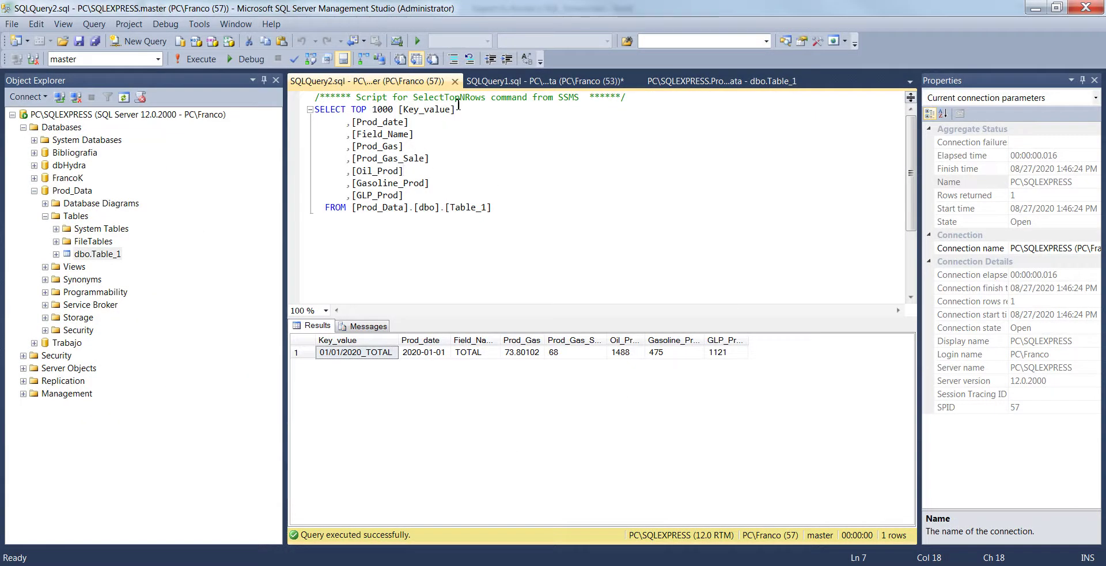
click(35, 191)
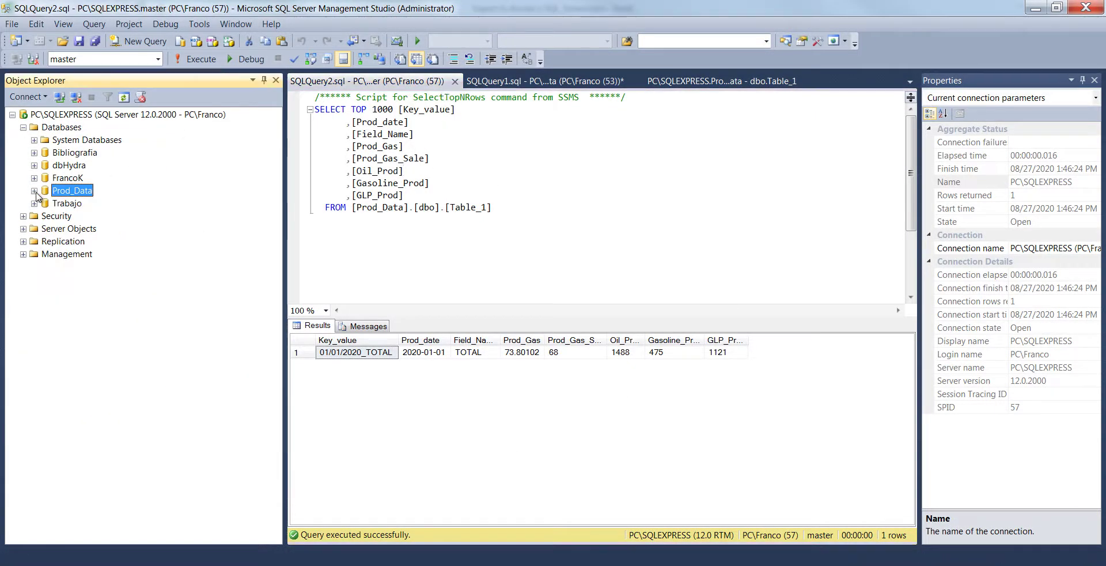
click(1085, 7)
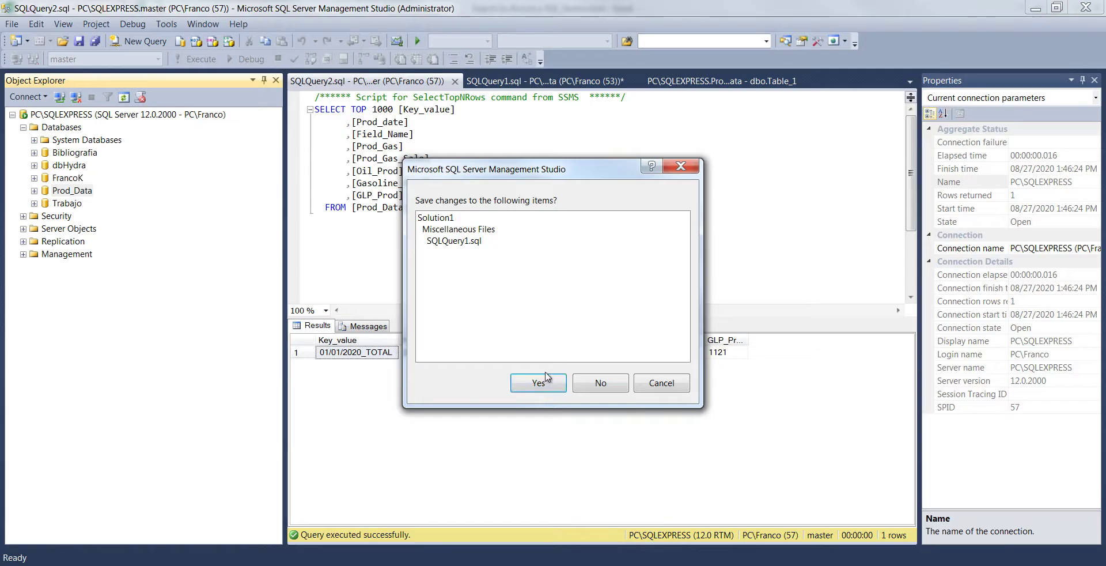
click(600, 384)
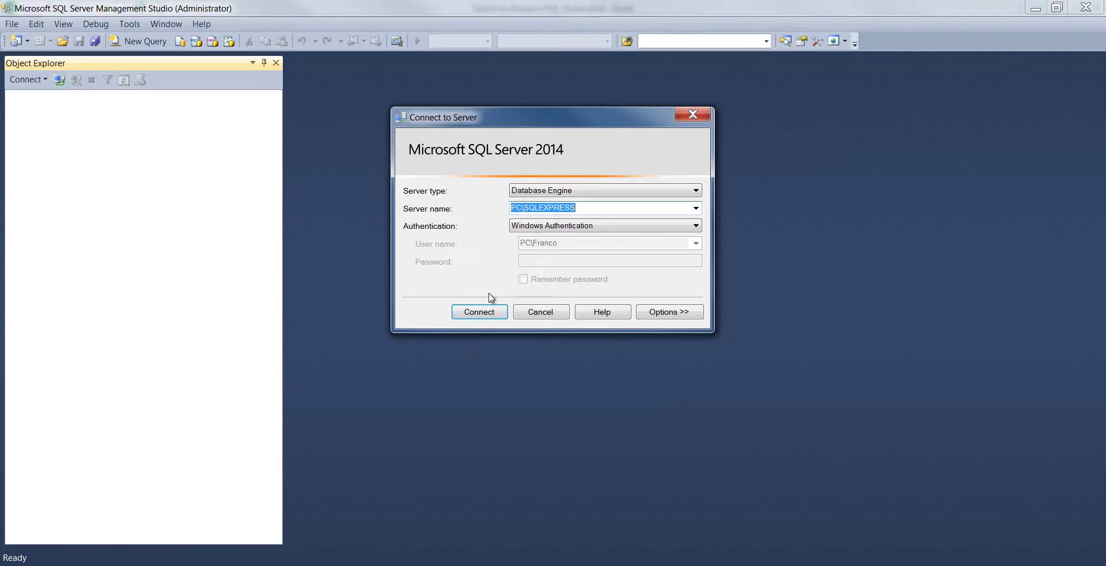
Step: Reopen SSMS, check the server name, and connect to PC\SQLEXPRESS
mouse_move(538, 113)
mouse_down()
mouse_move(503, 106)
mouse_move(567, 117)
mouse_up()
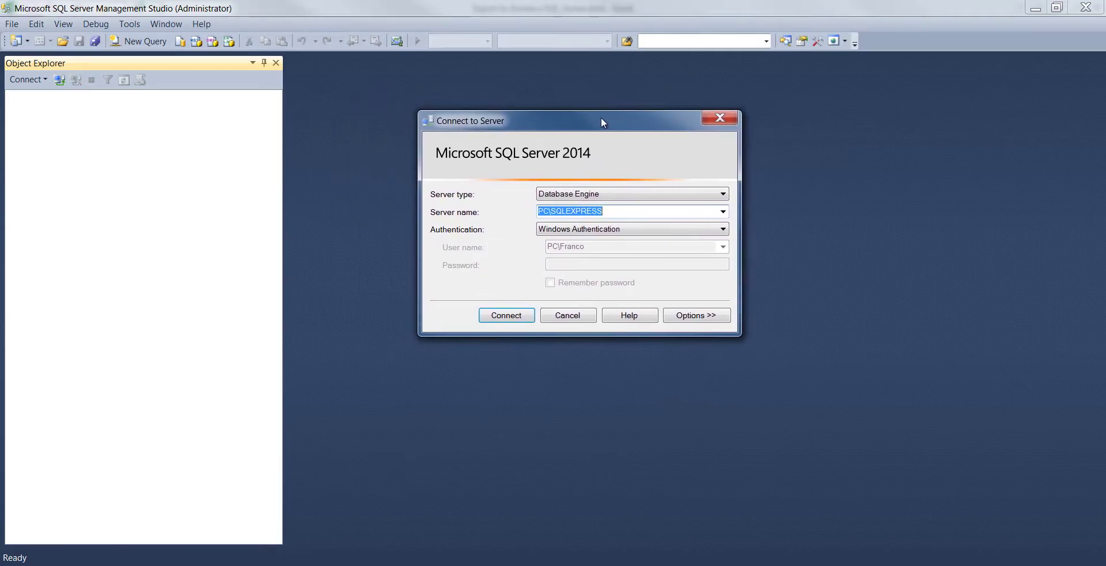
click(624, 214)
drag(625, 214, 537, 213)
click(551, 214)
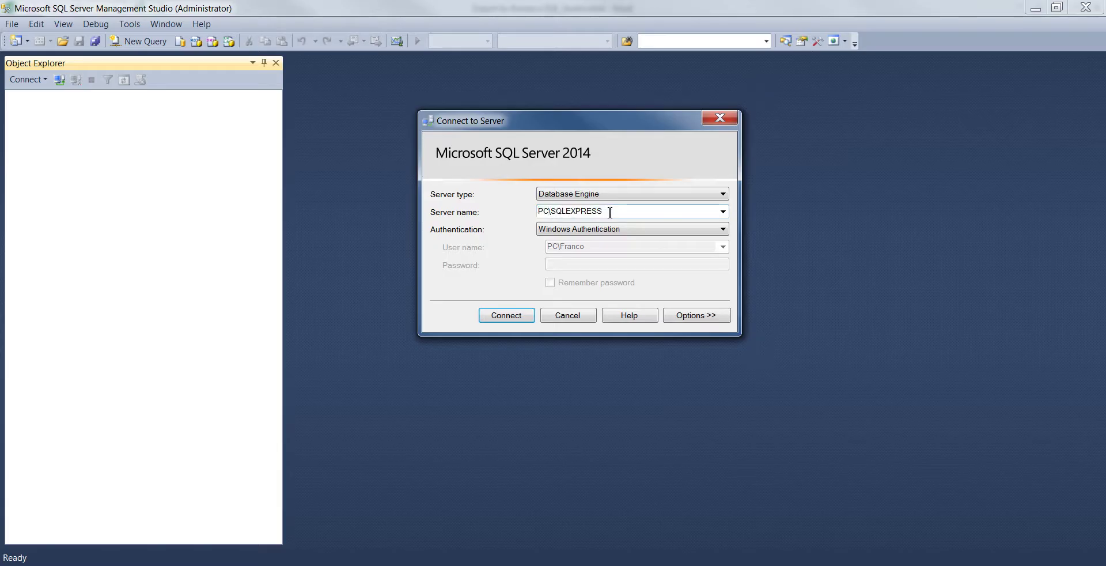
drag(610, 212, 526, 211)
click(509, 319)
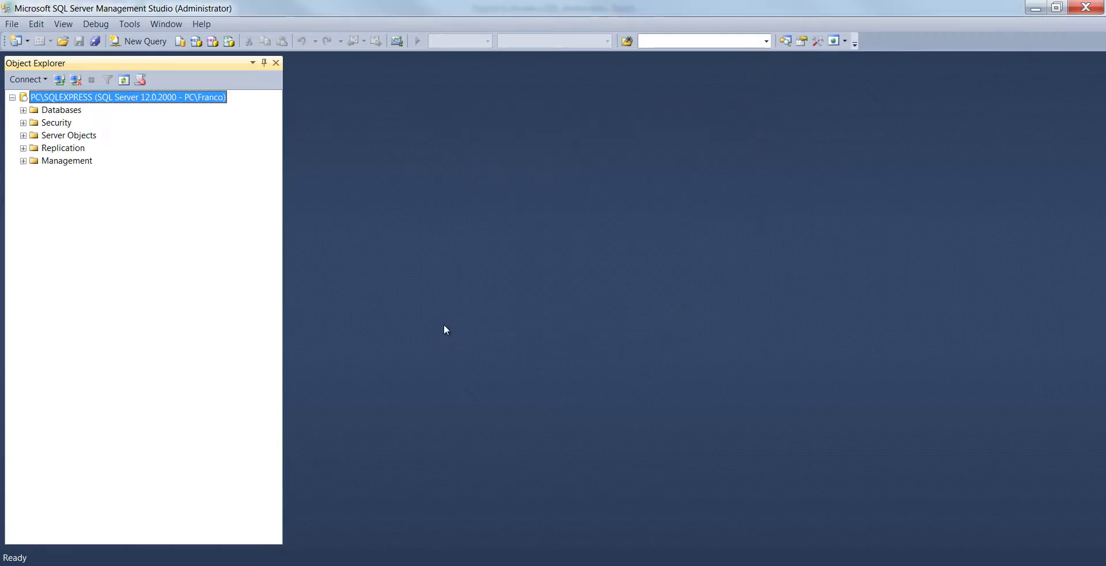
Step: Expand Databases and browse the server, Databases and System Databases context menus
click(23, 110)
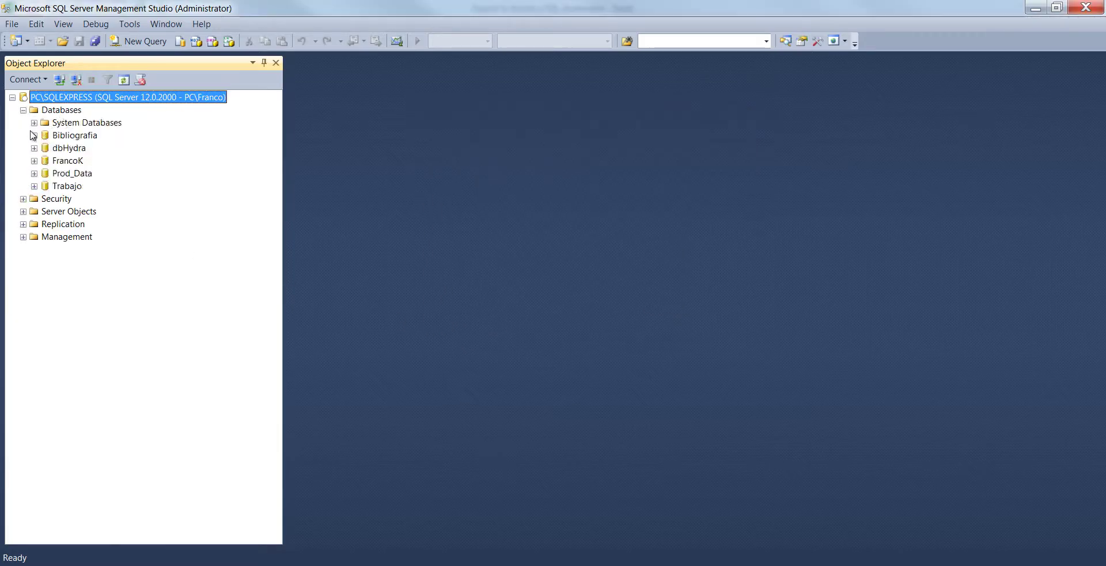
click(78, 176)
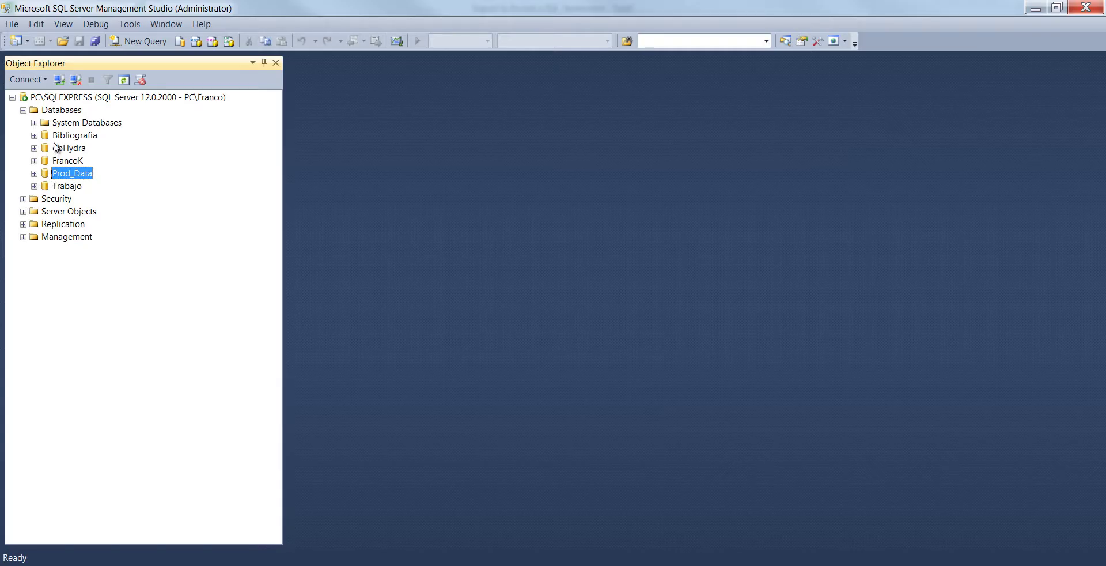
right_click(75, 98)
right_click(70, 111)
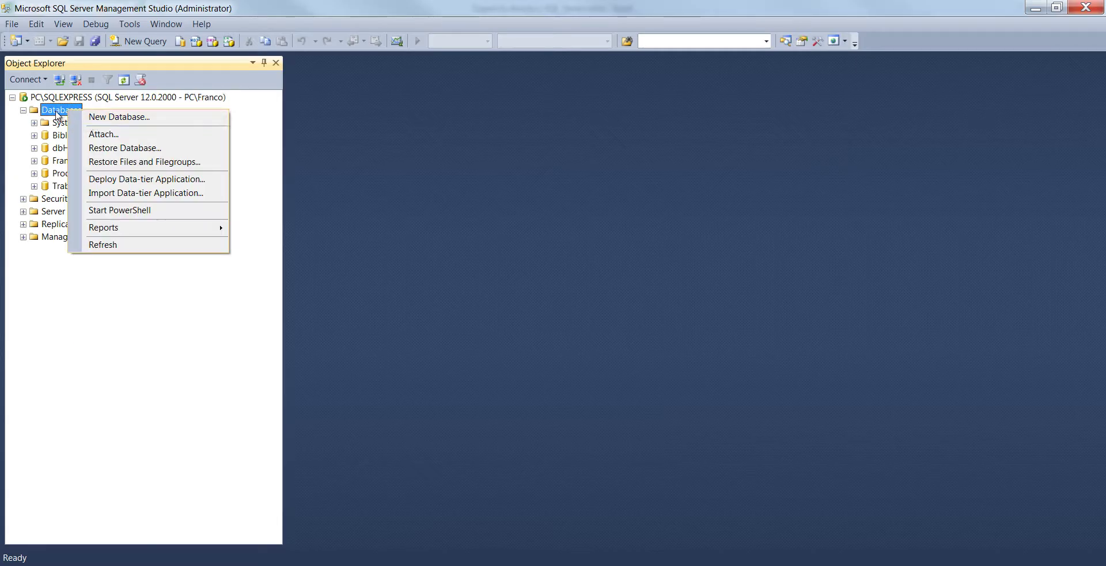
click(58, 115)
right_click(67, 122)
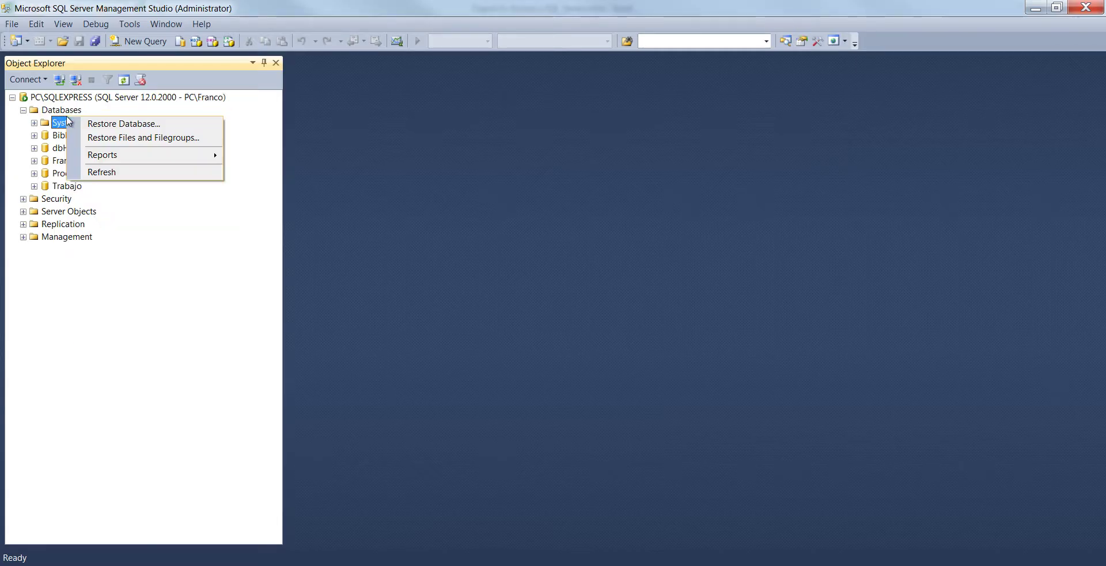
click(60, 109)
right_click(67, 109)
click(60, 174)
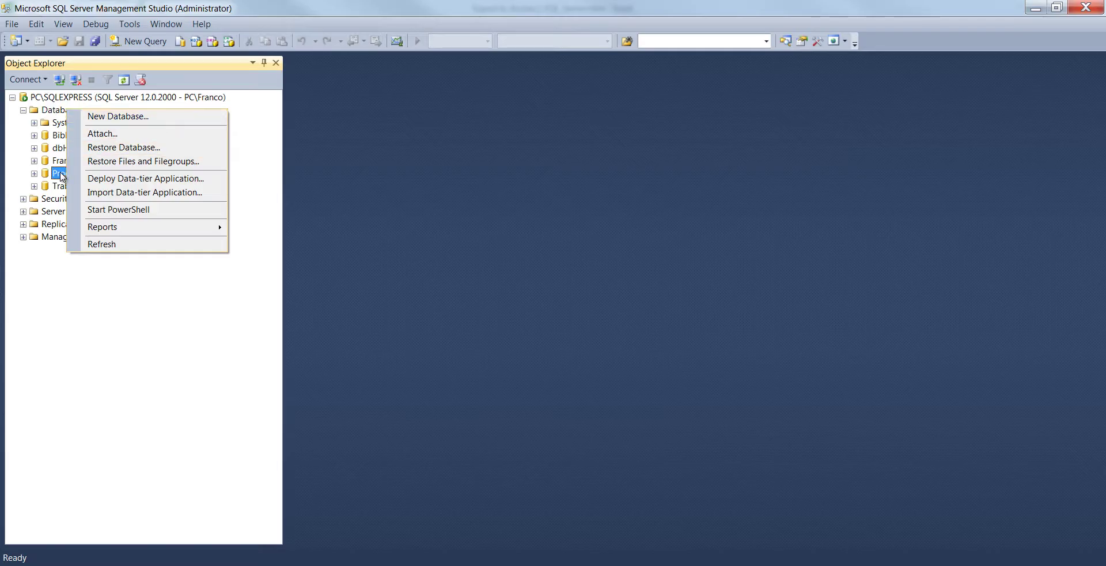
click(61, 177)
Step: Expand Prod_Data > Tables and open dbo.Table_1 in Design view
click(34, 174)
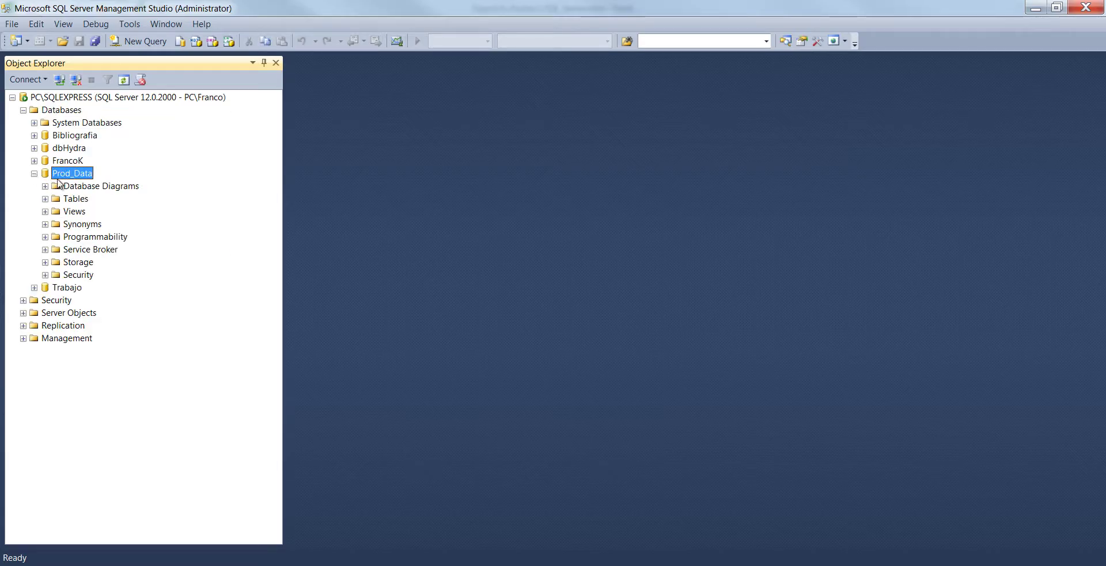
click(45, 199)
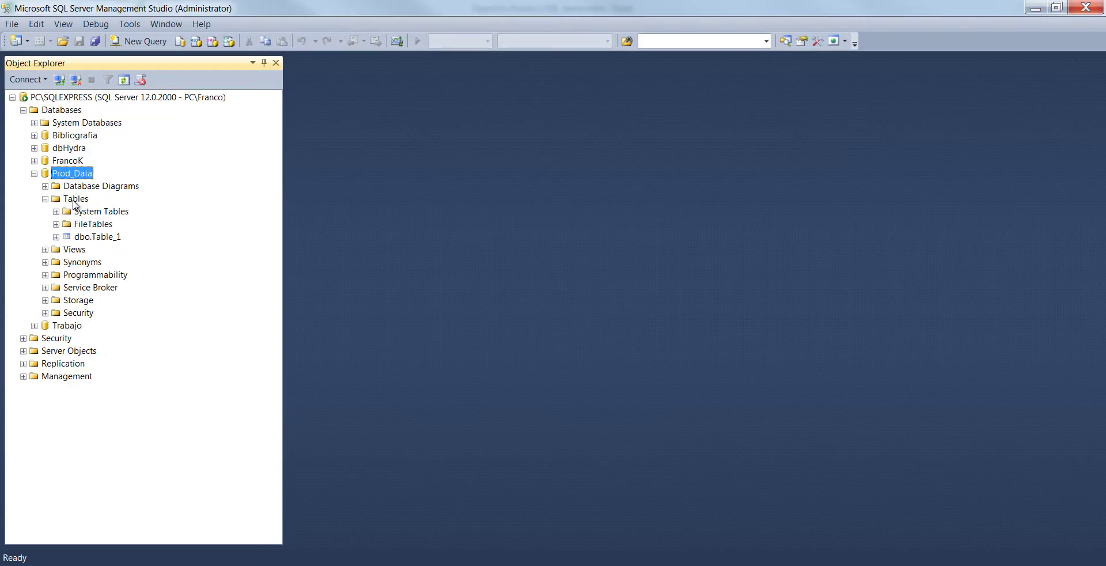
right_click(74, 203)
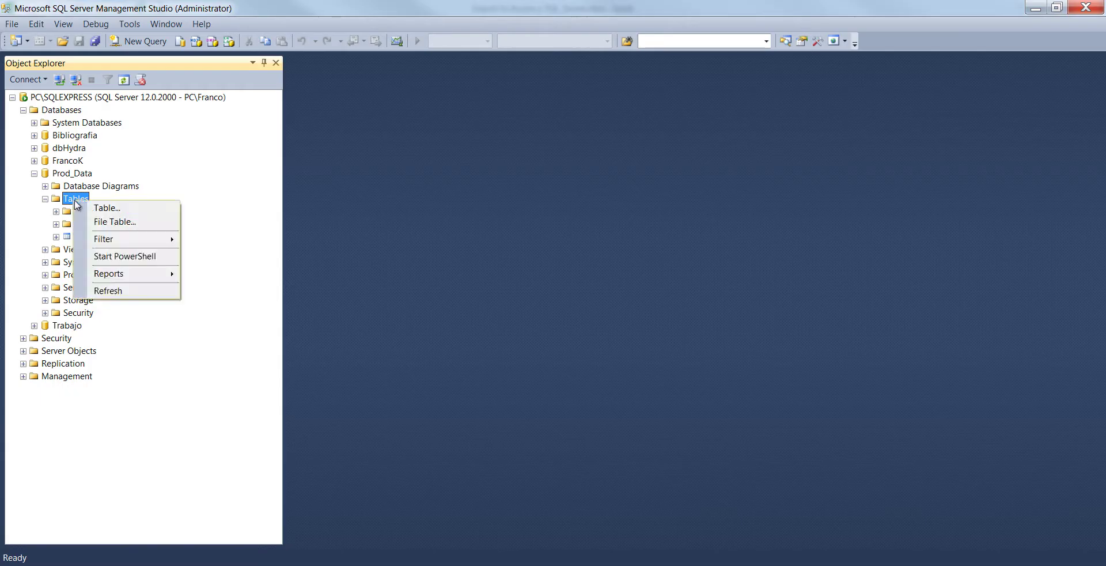
click(70, 237)
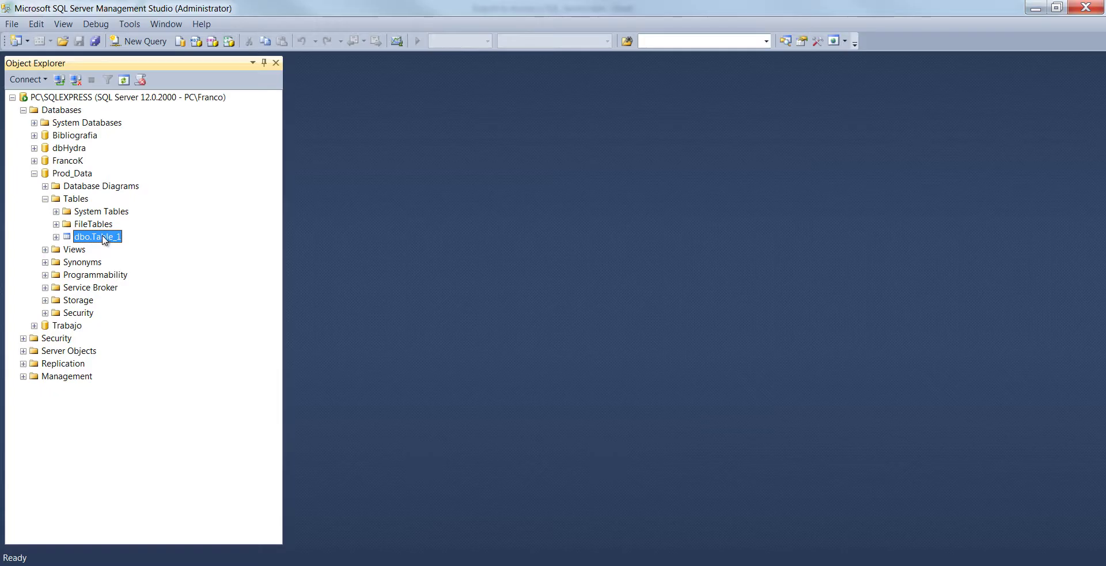
right_click(101, 235)
click(121, 257)
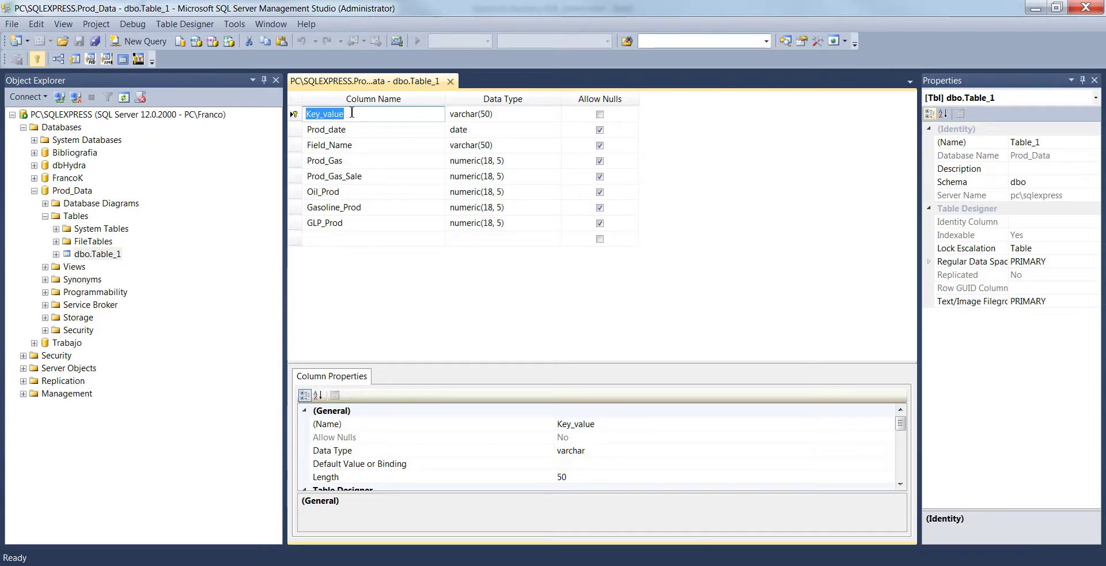
click(389, 119)
double_click(324, 116)
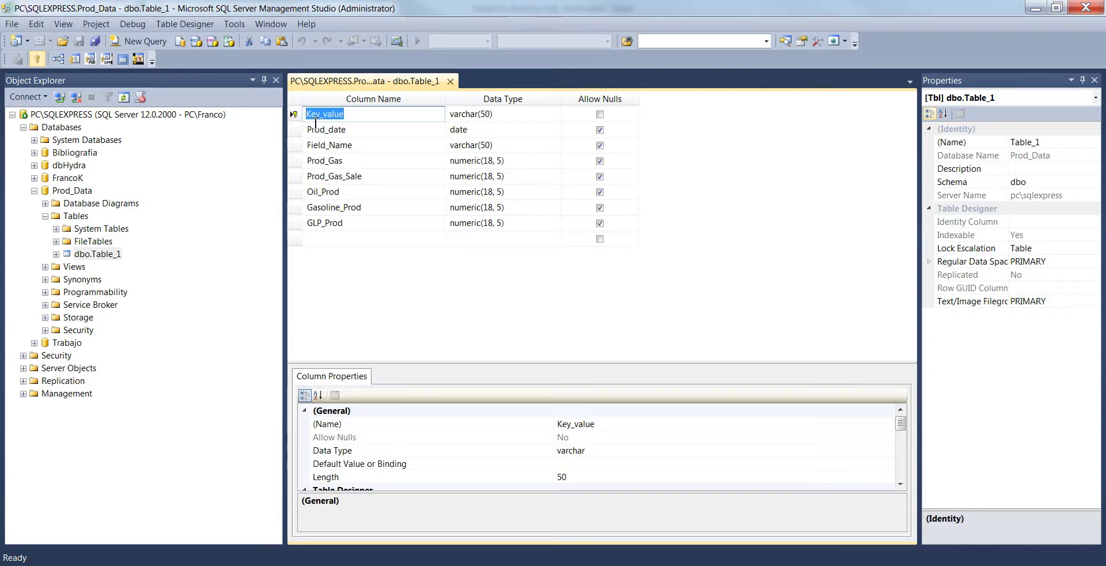
right_click(296, 117)
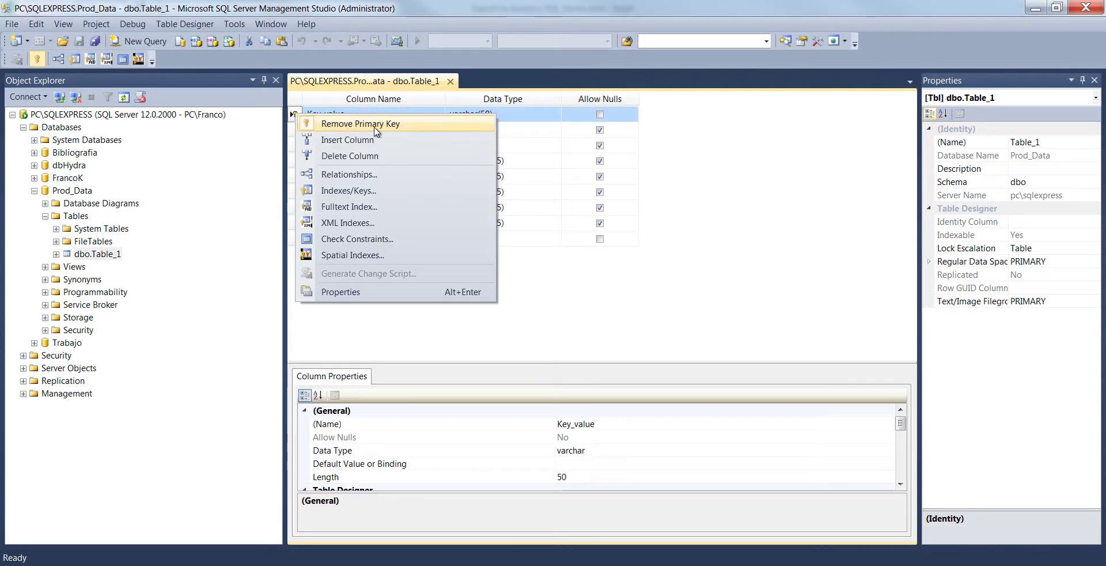
click(546, 116)
click(546, 116)
click(525, 132)
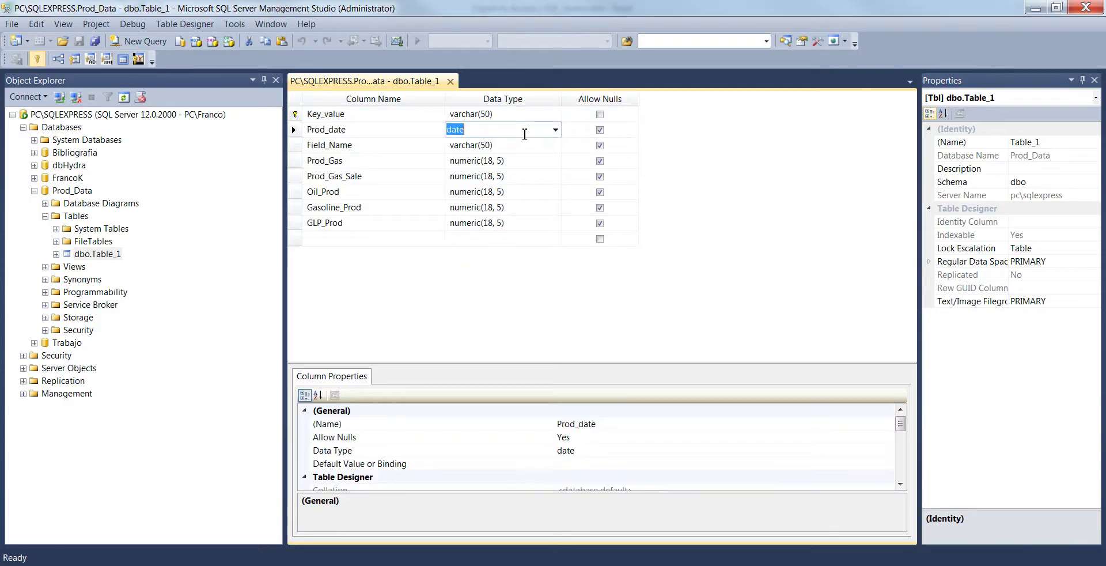
click(527, 116)
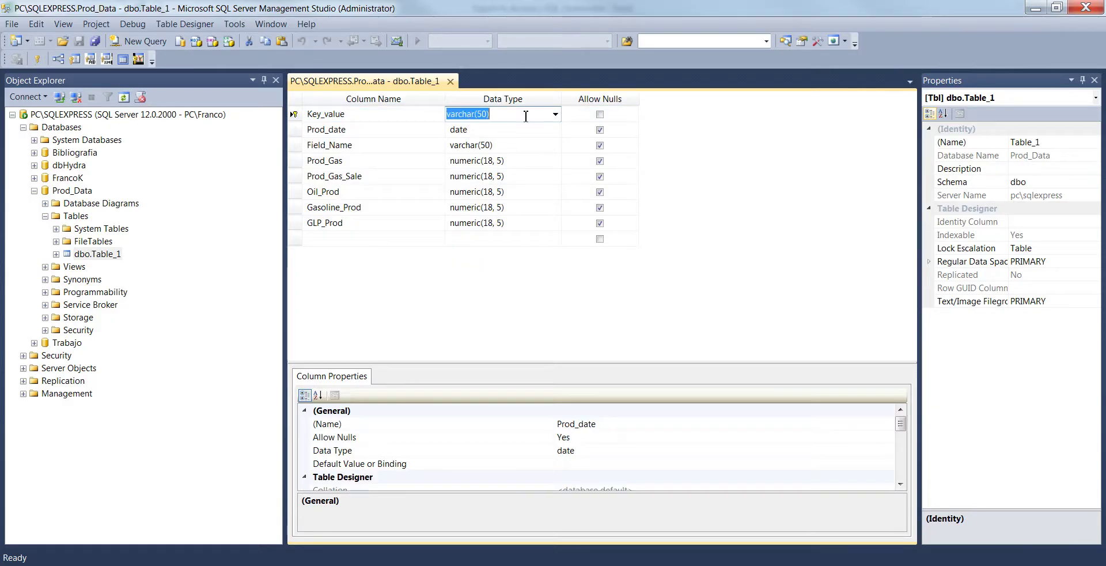
click(489, 129)
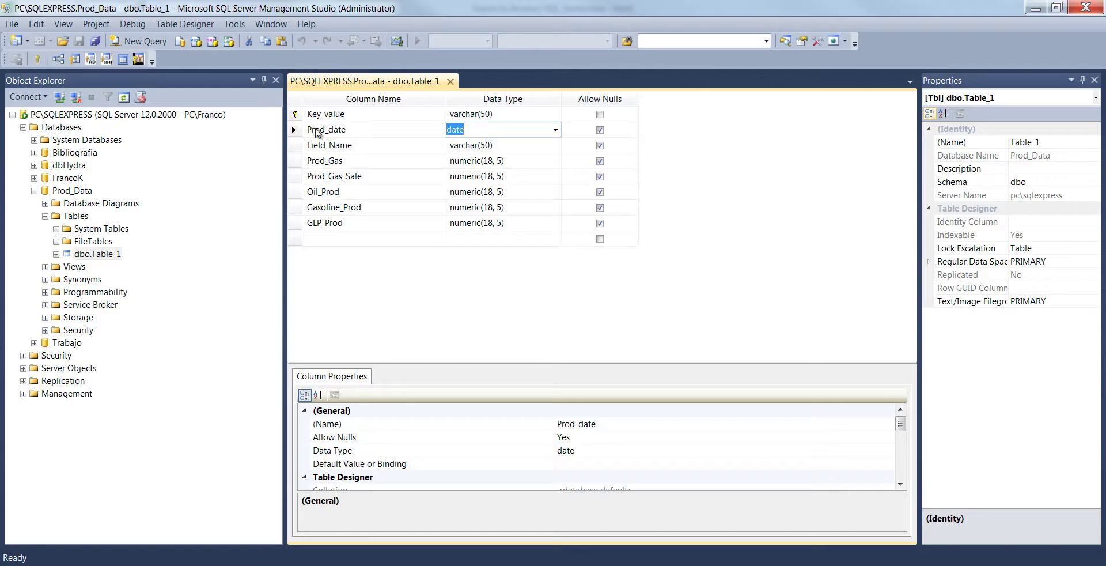
click(502, 146)
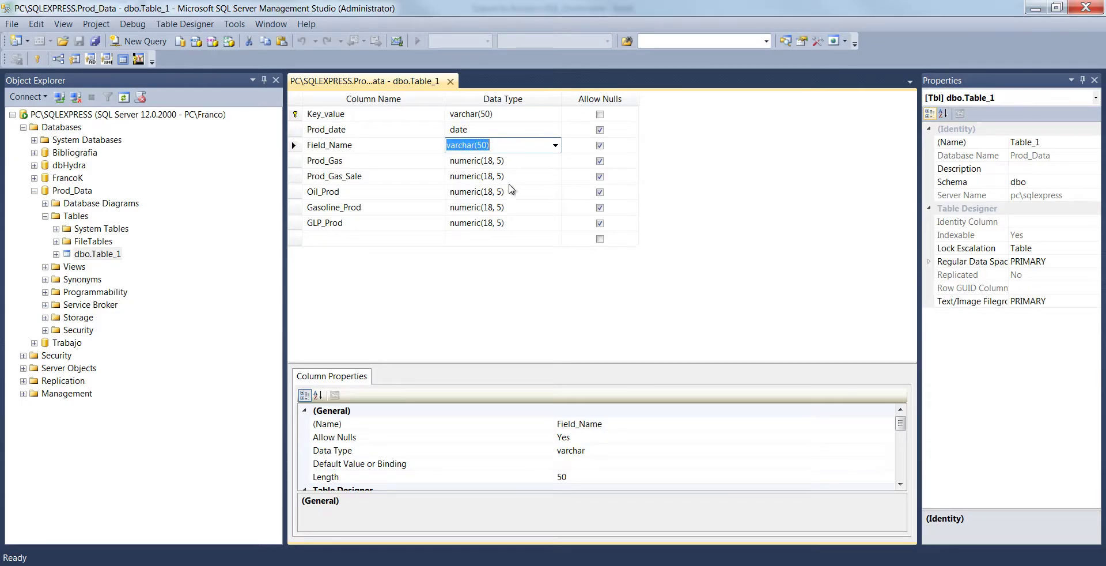
click(535, 161)
click(554, 161)
mouse_move(555, 228)
mouse_down()
mouse_move(556, 252)
mouse_move(555, 180)
mouse_up()
click(697, 199)
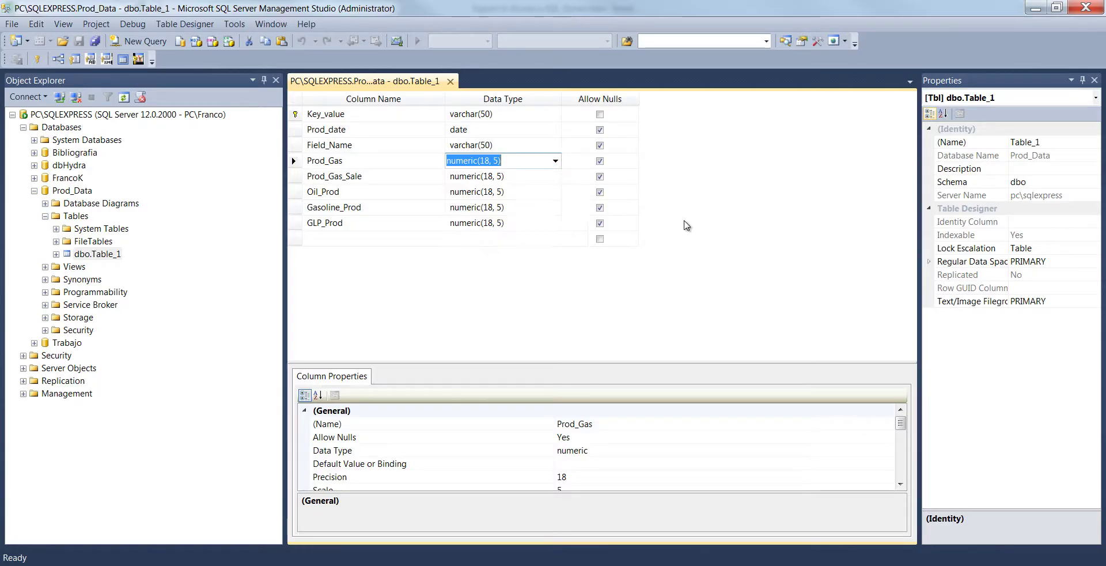
click(516, 176)
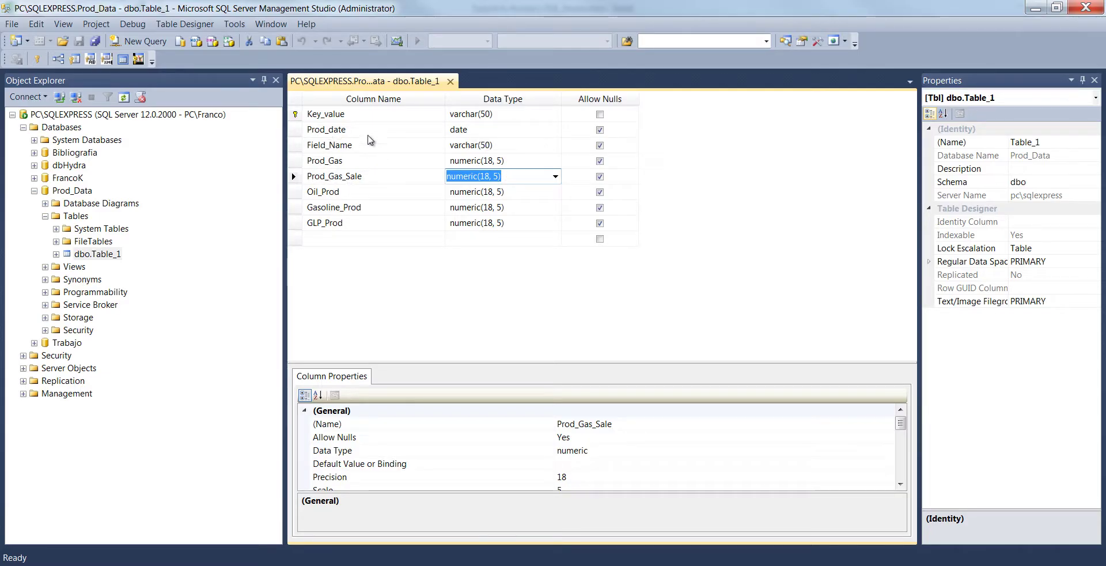
click(345, 238)
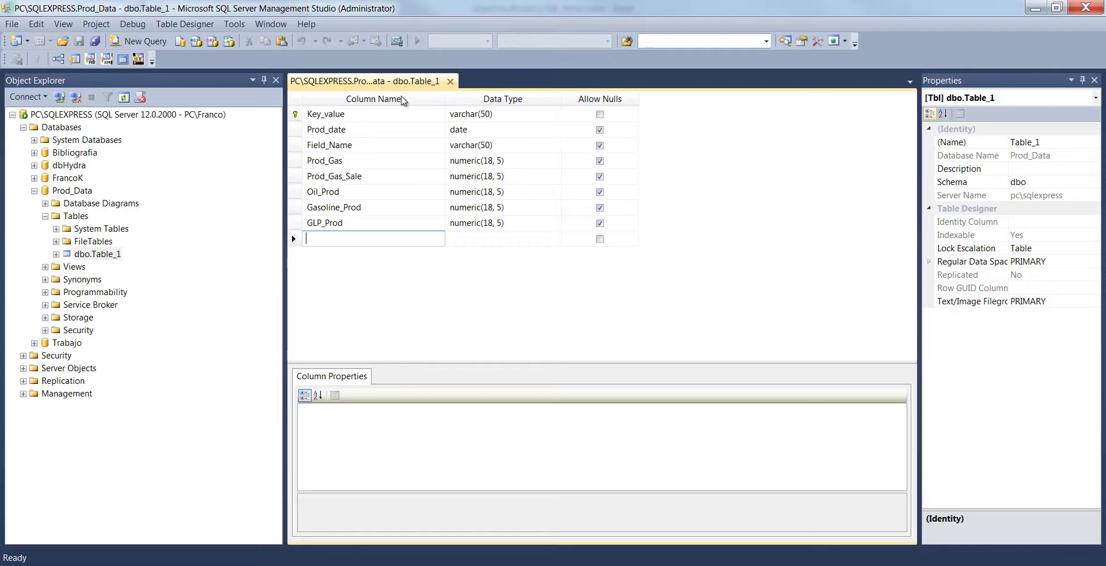
Step: Minimize SQL Server Management Studio and select cell J9 on Excel's TOTAL sheet
click(1035, 9)
click(430, 258)
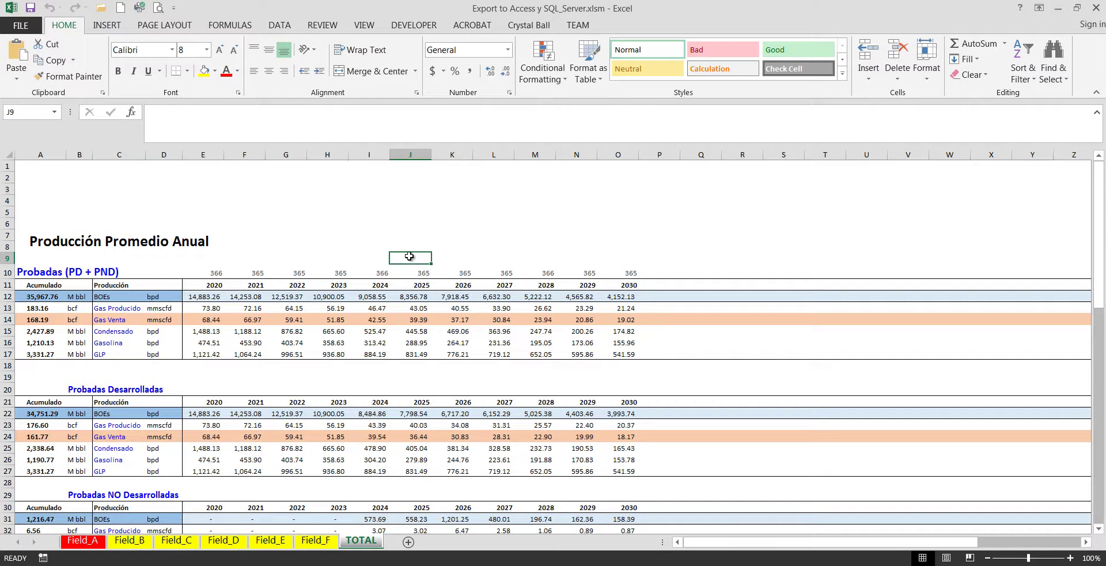
mouse_move(433, 565)
Step: In the VBA editor, highlight the iRowNo and sCustomerId declarations and the word ADODB
click(591, 510)
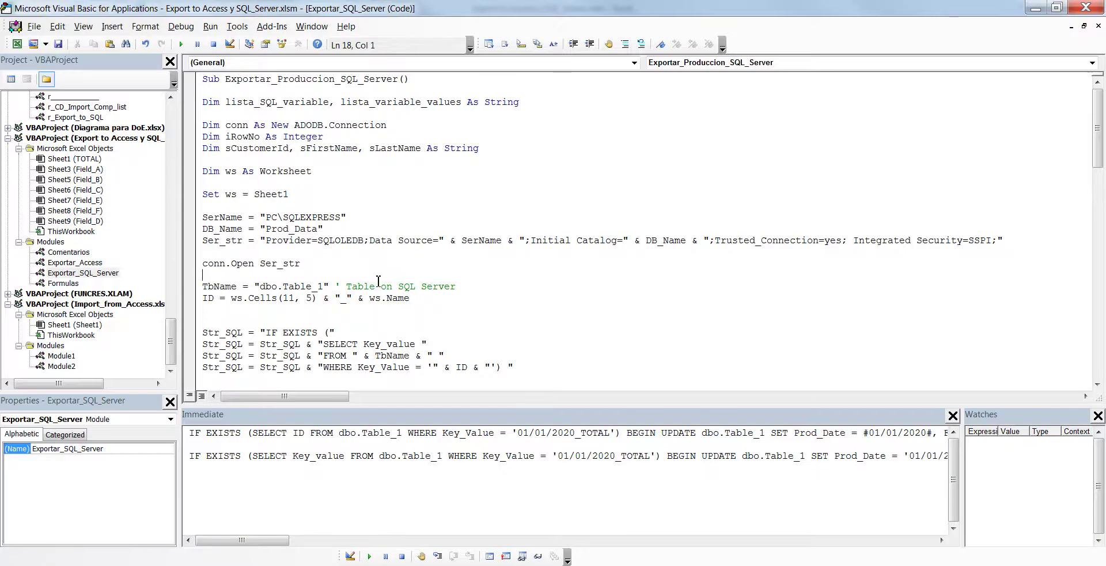
click(311, 243)
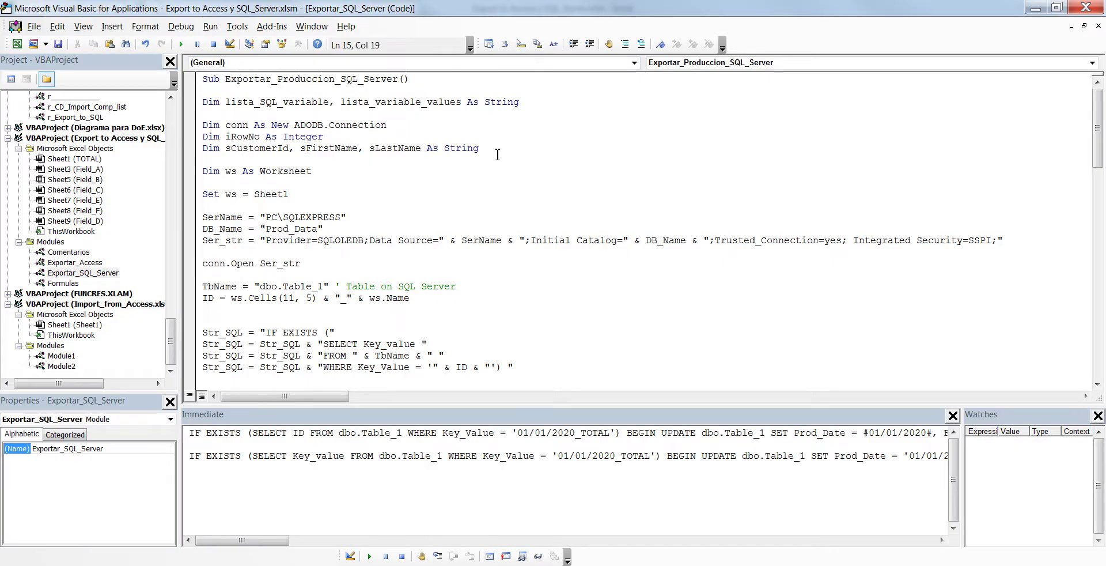
drag(498, 151, 196, 136)
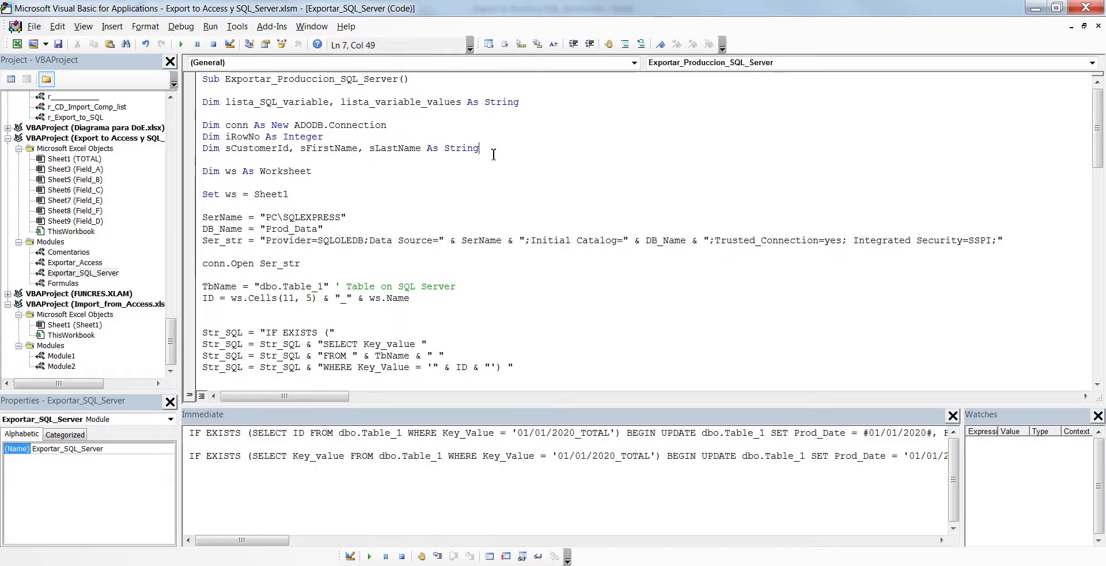
double_click(314, 125)
click(231, 229)
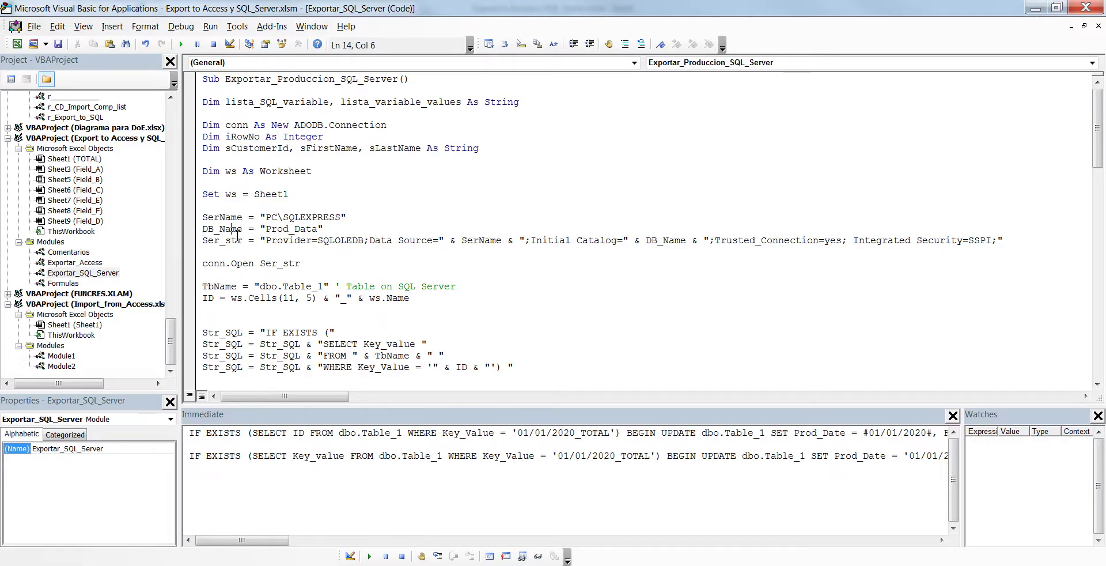
Step: Highlight the SerName and DB_Name lines, then switch to SQL Server Management Studio
drag(347, 217, 197, 217)
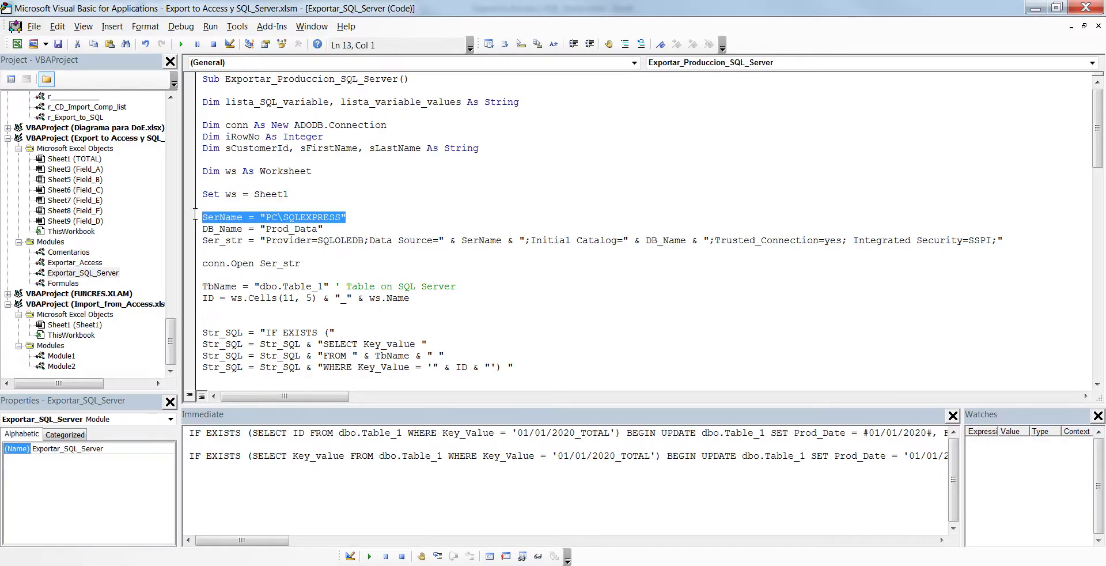
drag(324, 229, 203, 229)
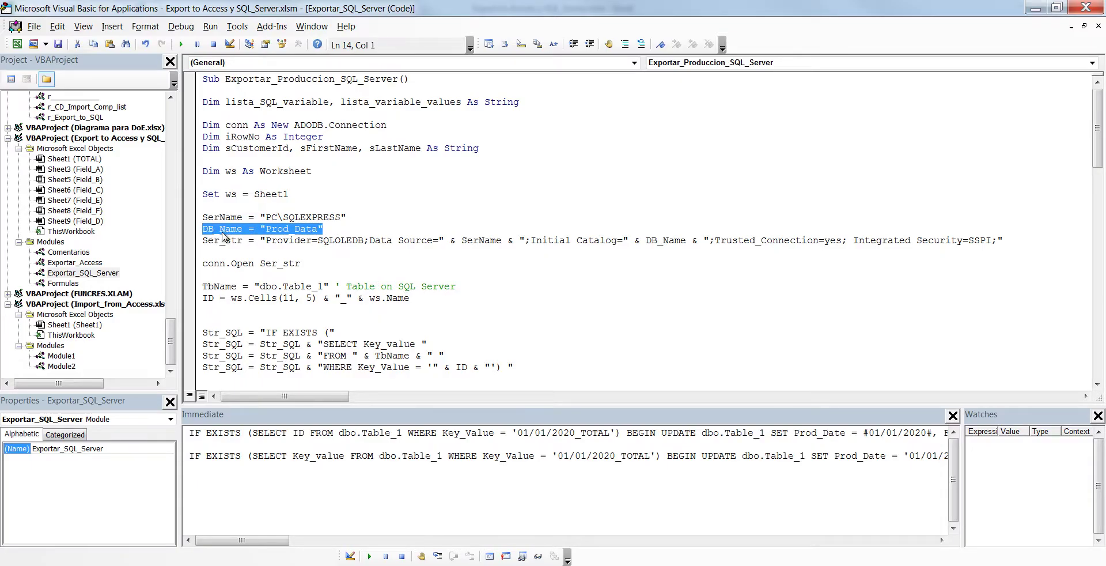
key(alt+Tab)
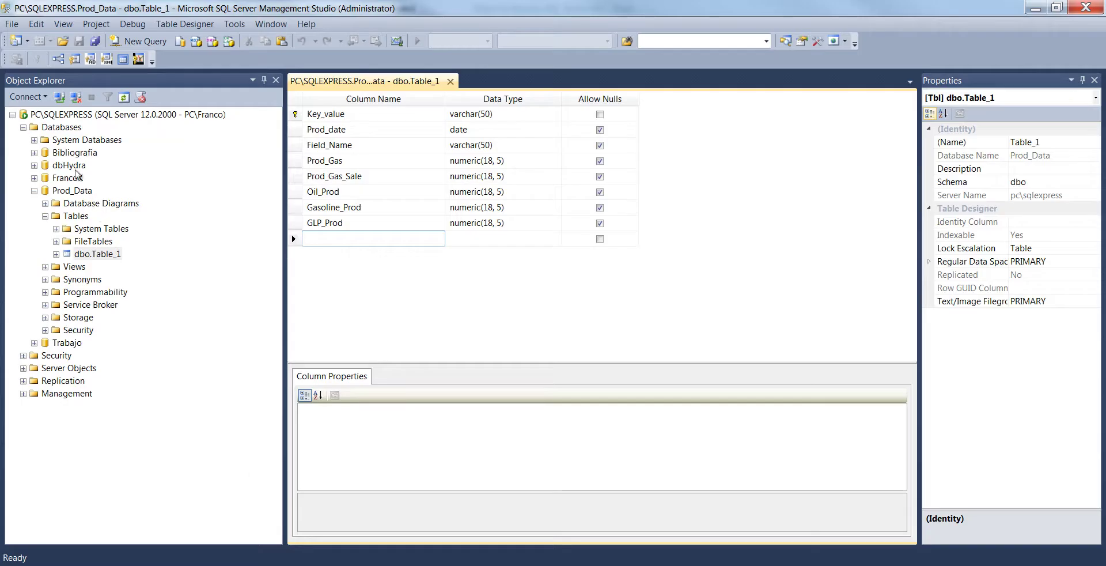
Step: Collapse Prod_Data to show it among the server's databases, then return to the VBA editor
click(34, 191)
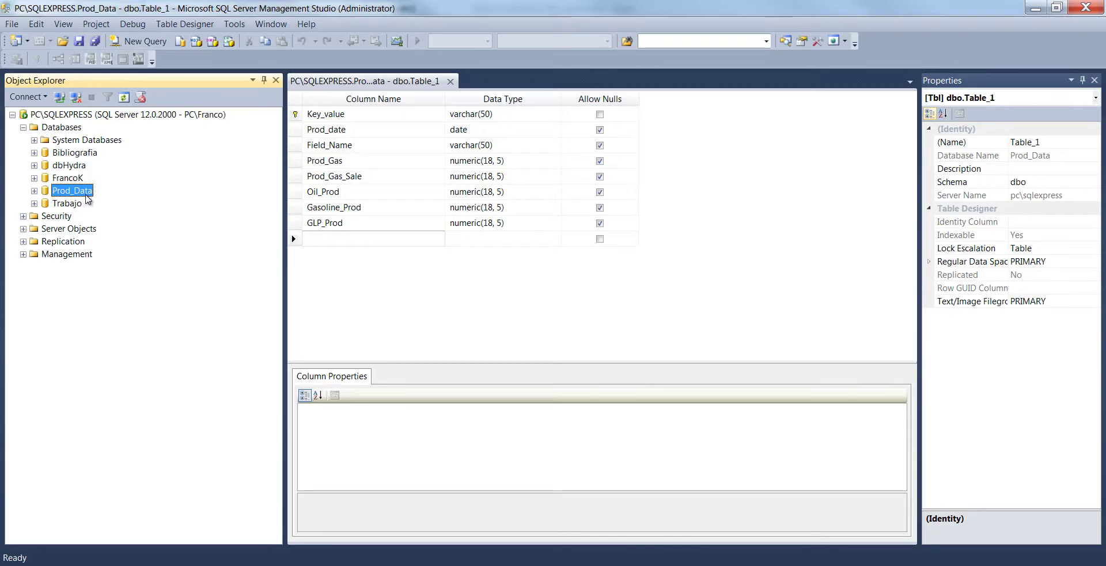
key(alt+Tab)
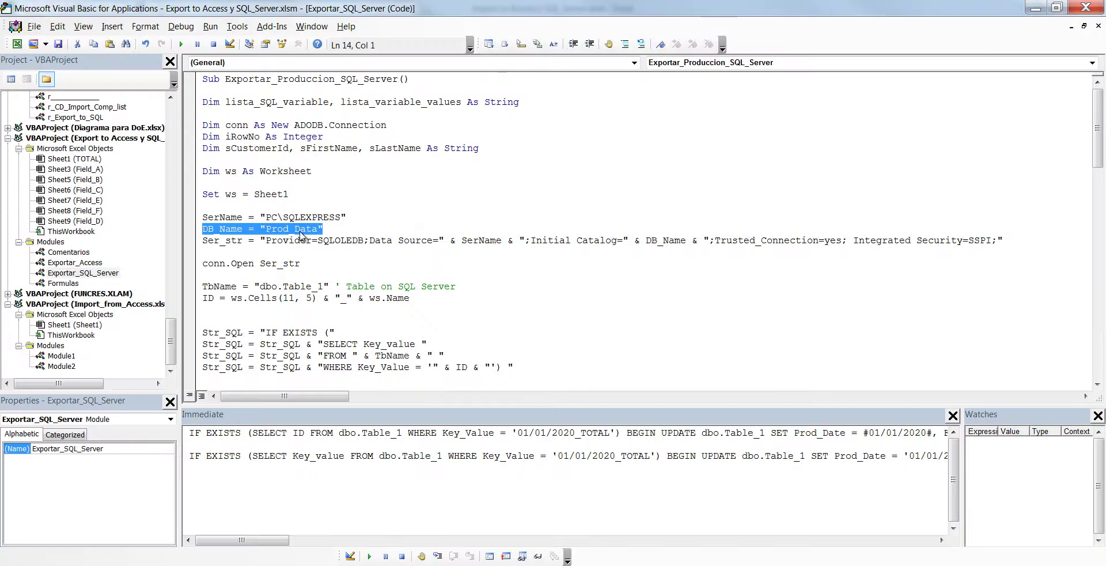
click(301, 229)
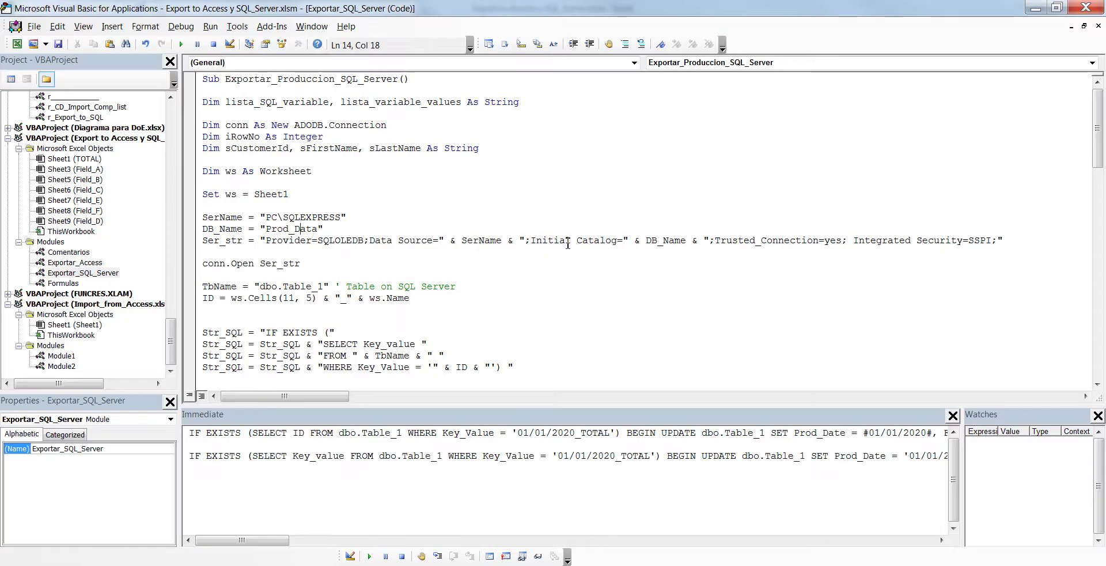
drag(502, 240, 397, 240)
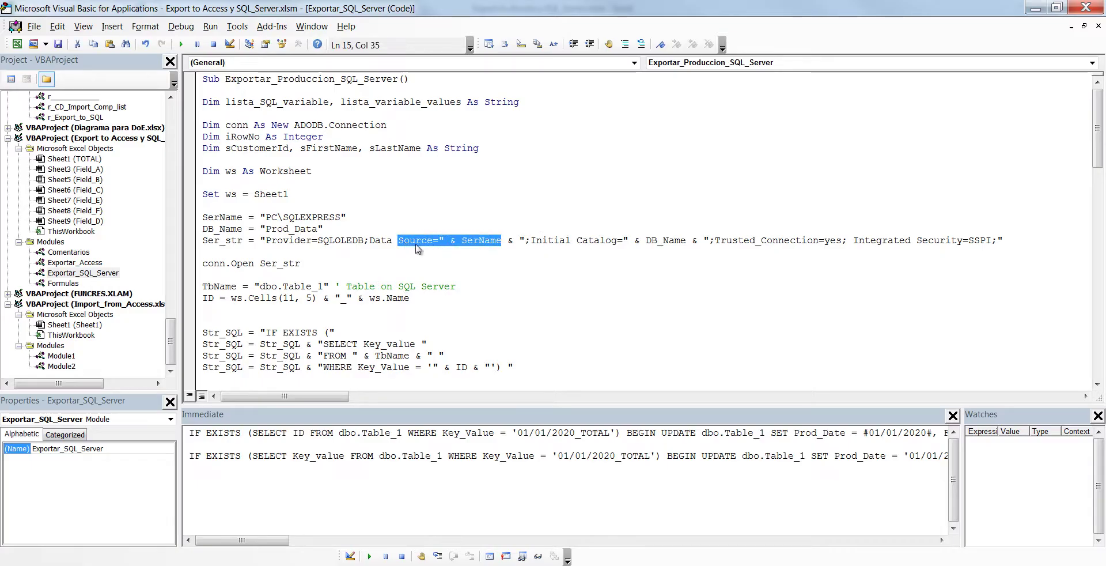
click(416, 241)
drag(499, 241, 417, 240)
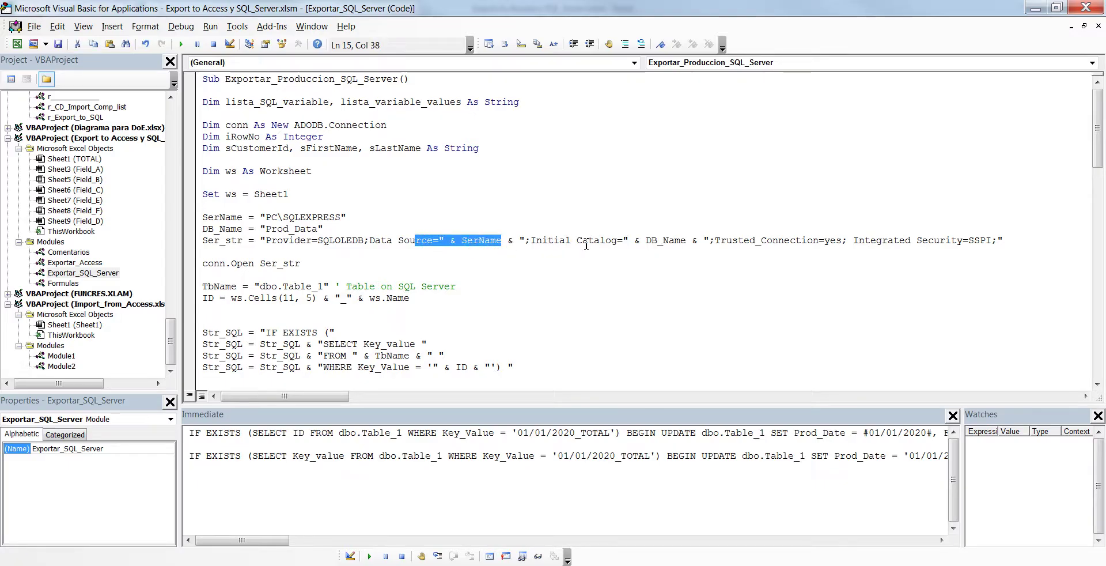
drag(689, 241, 647, 241)
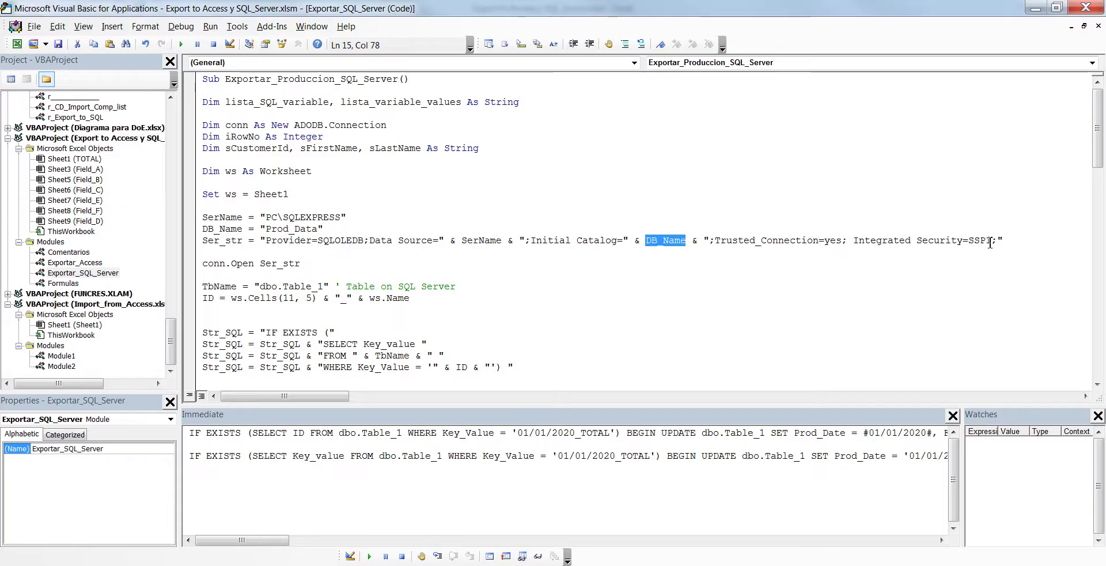
drag(990, 242, 807, 257)
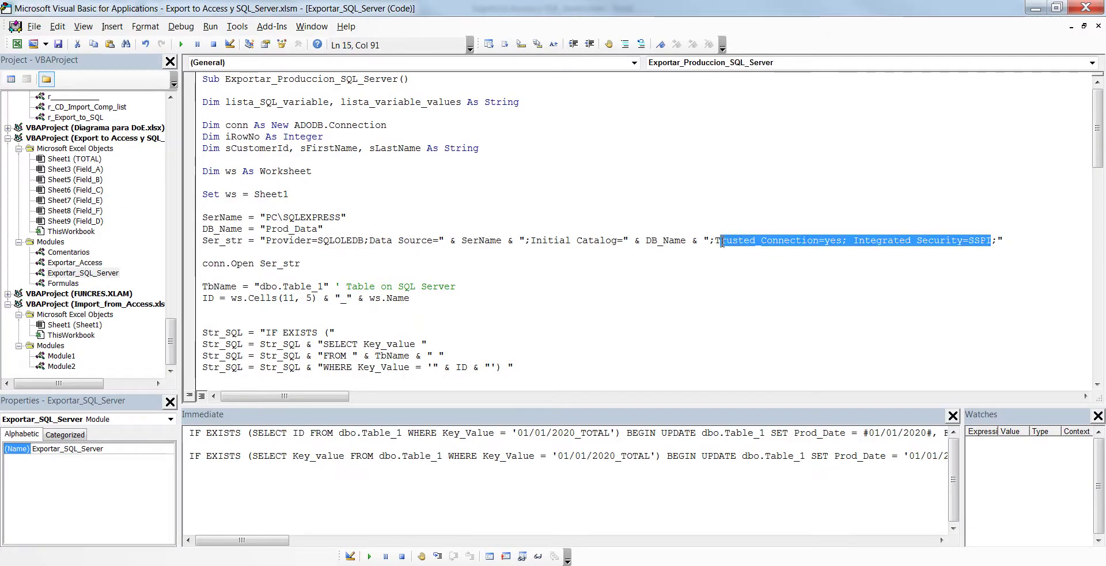
drag(738, 244, 715, 243)
click(367, 291)
click(266, 297)
scroll(266, 295, down, 2)
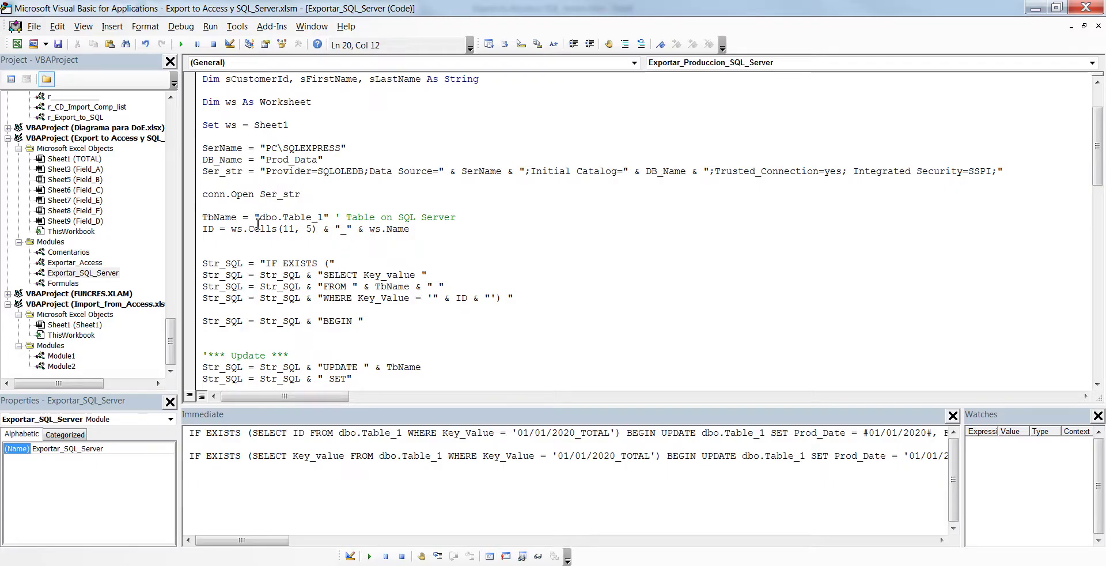
drag(238, 218, 203, 217)
key(alt+Tab)
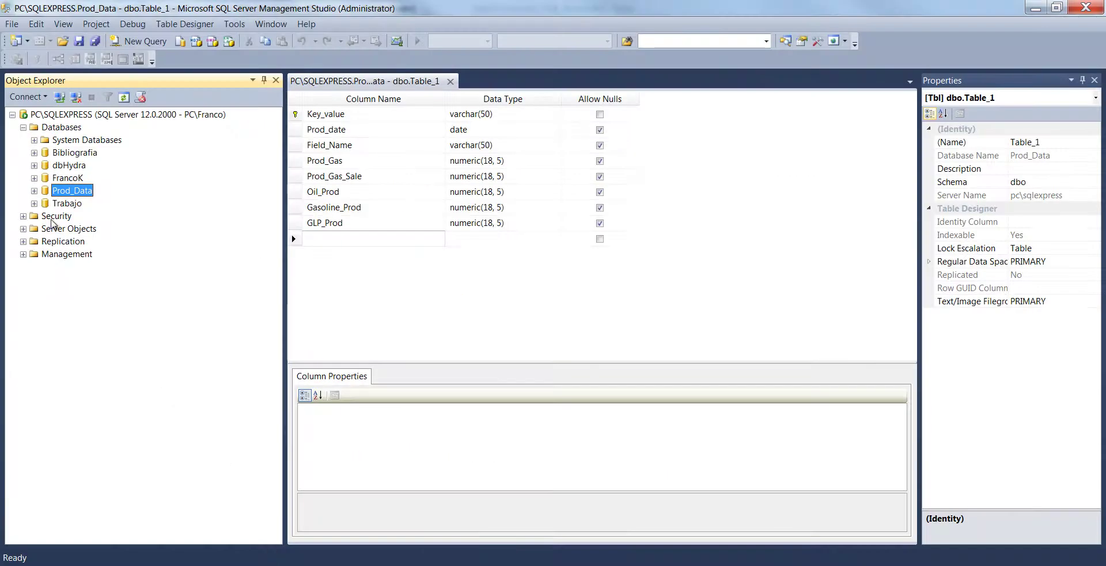
click(35, 191)
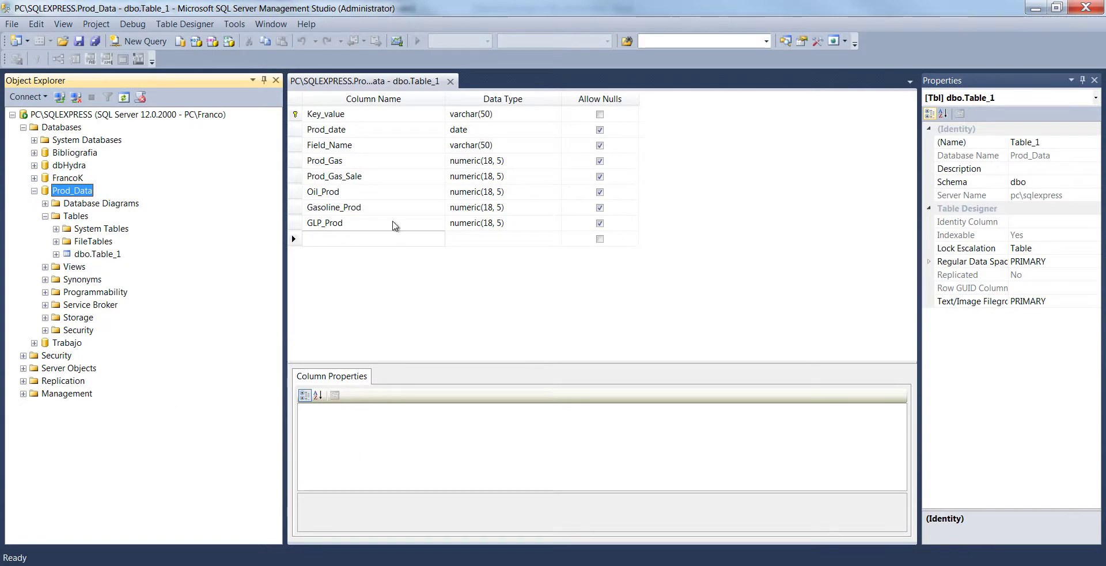
click(1036, 9)
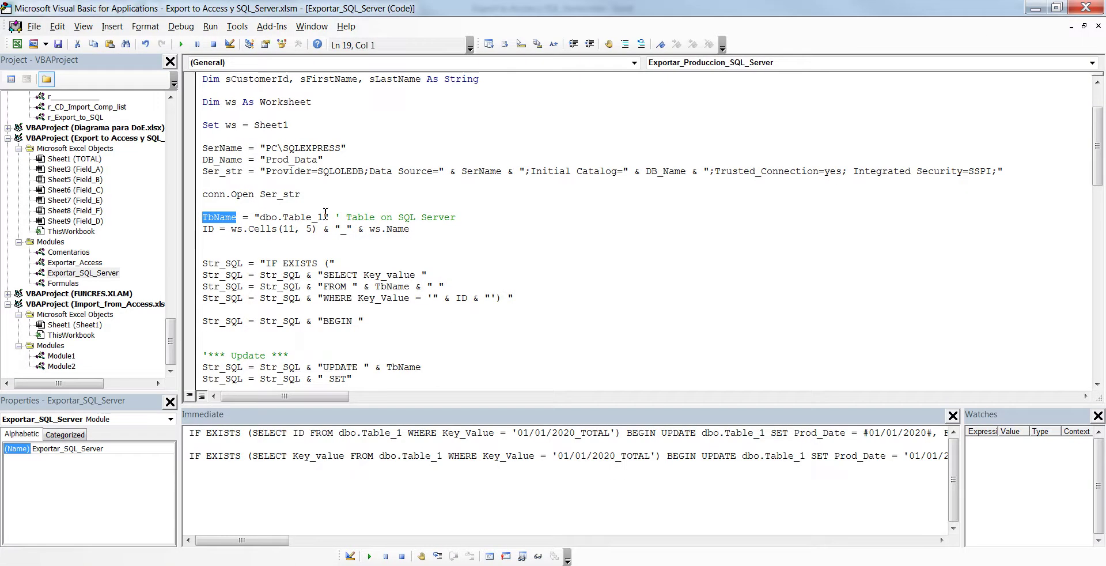
Step: Highlight the TbName line, the ID line and ws.Cells(11, 5), then restore the editor window and shift it right
drag(455, 218, 196, 222)
click(202, 230)
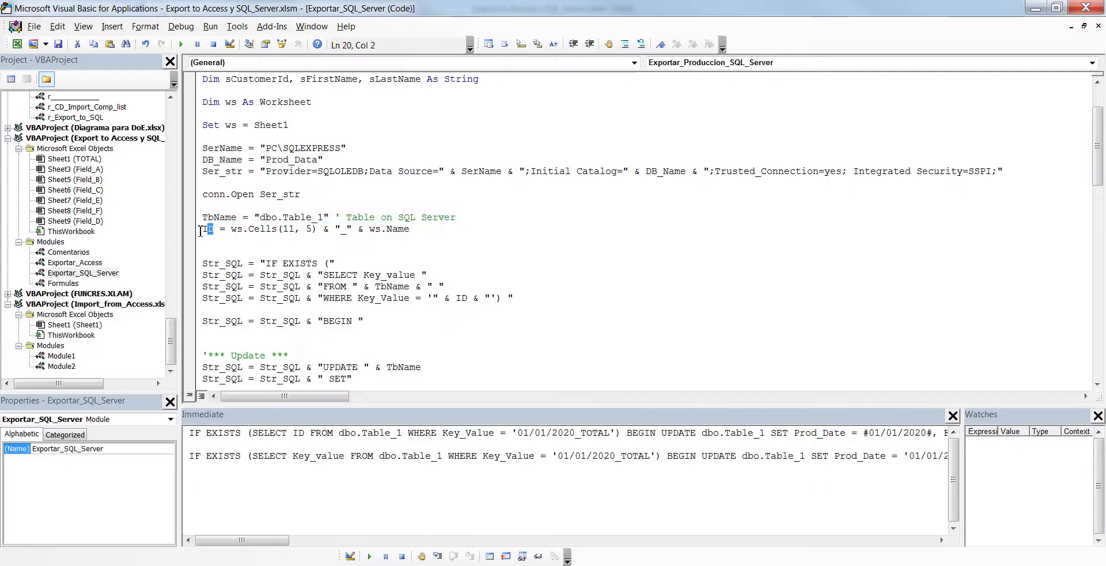
drag(443, 232, 203, 230)
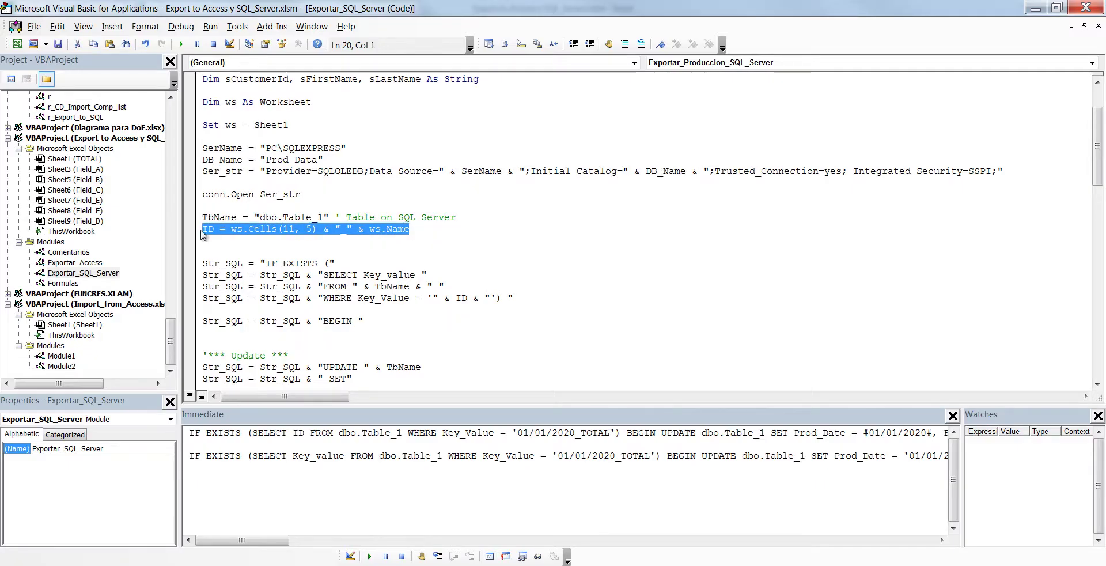
click(211, 232)
double_click(216, 230)
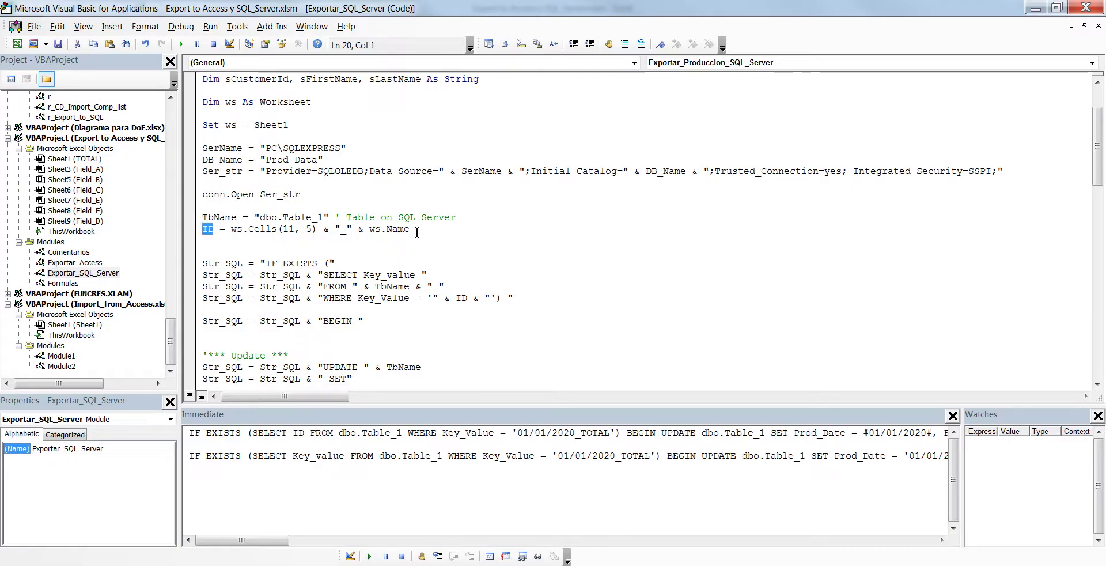
drag(417, 232, 205, 231)
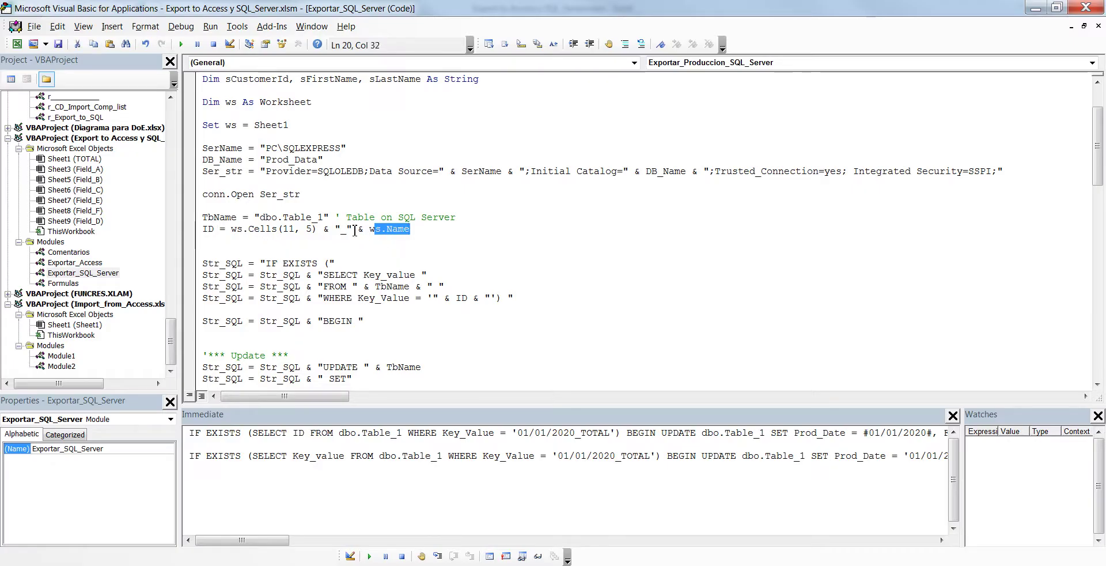
click(274, 230)
drag(318, 231, 231, 231)
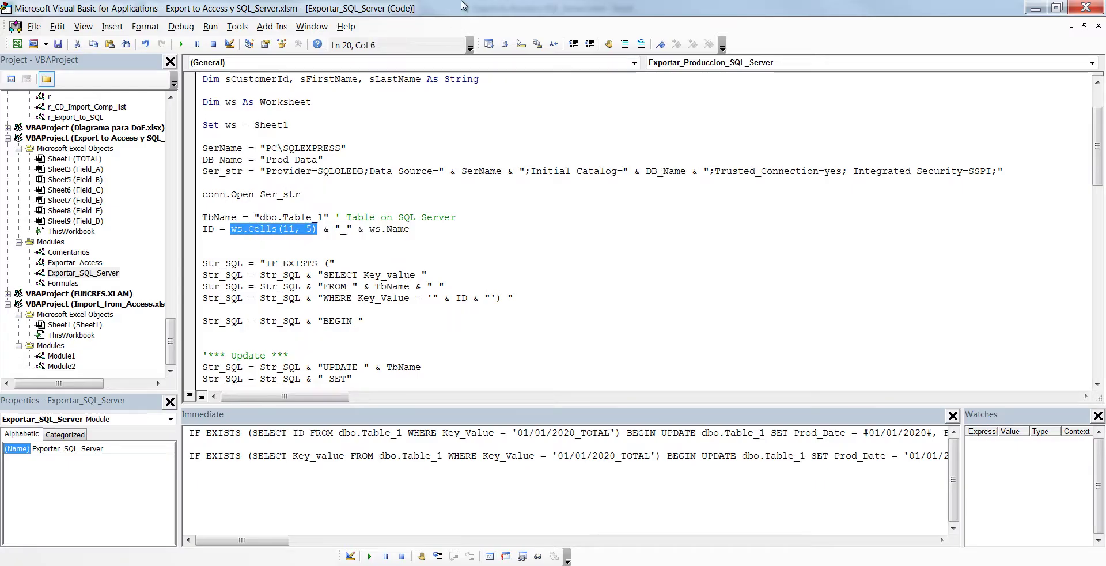
double_click(478, 12)
drag(670, 19, 780, 20)
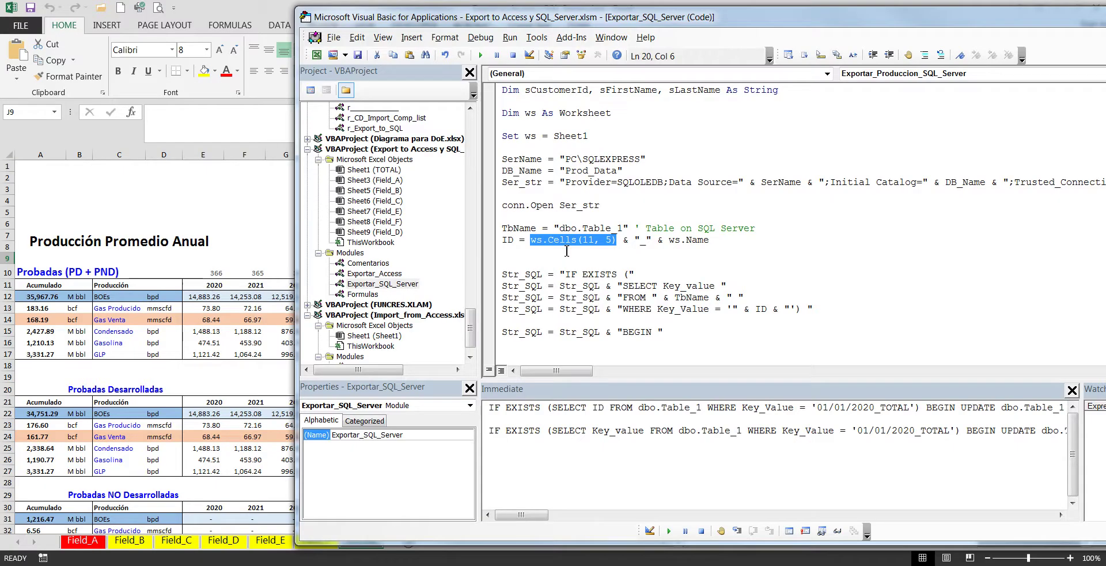
Step: Move the editor window back left and highlight ws.Name in the ID line
drag(681, 18, 458, 21)
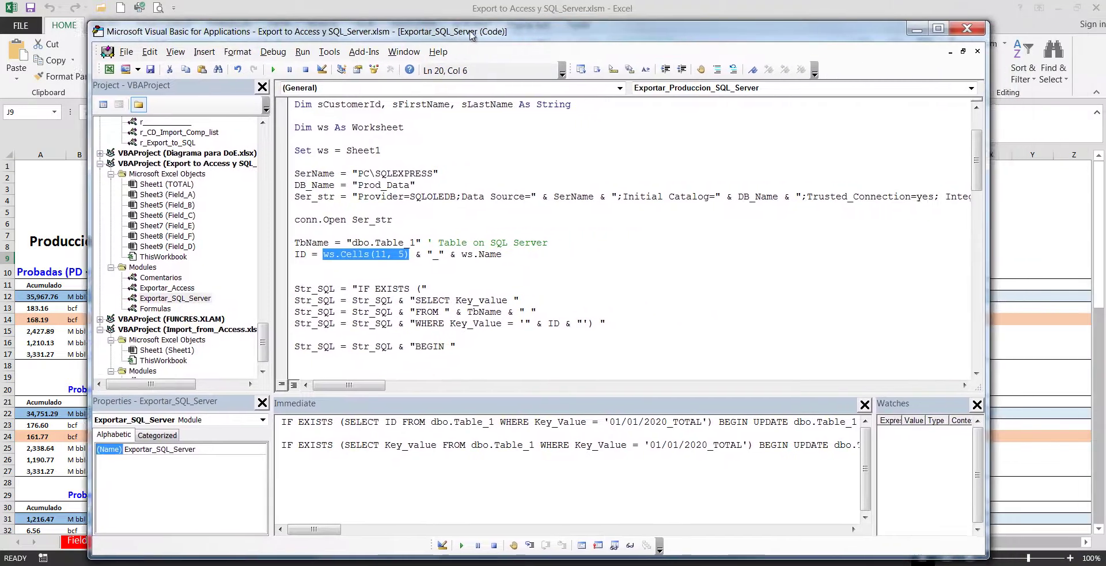
click(377, 244)
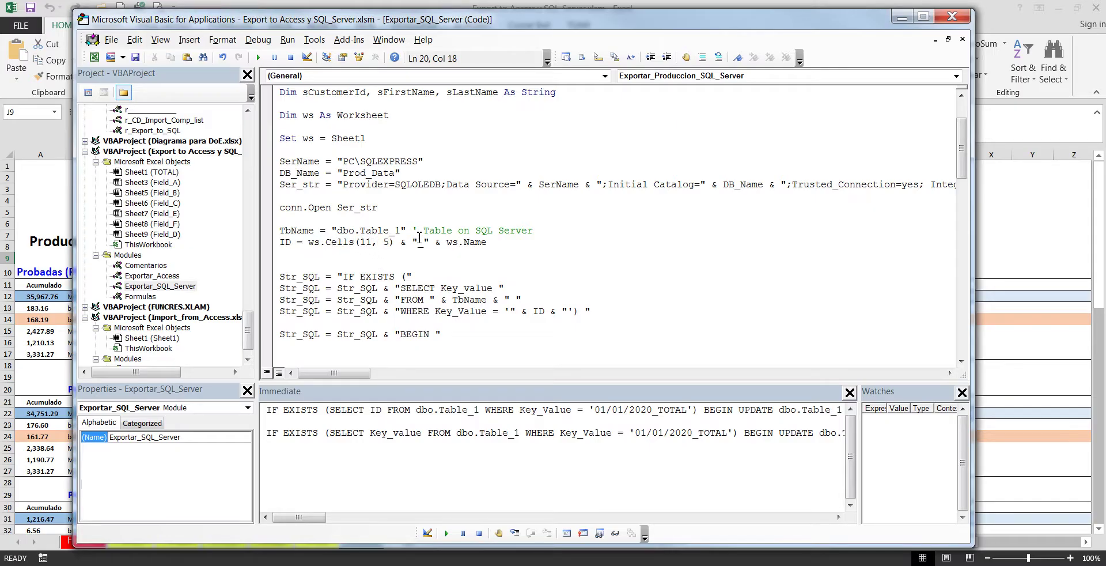
drag(489, 244, 447, 245)
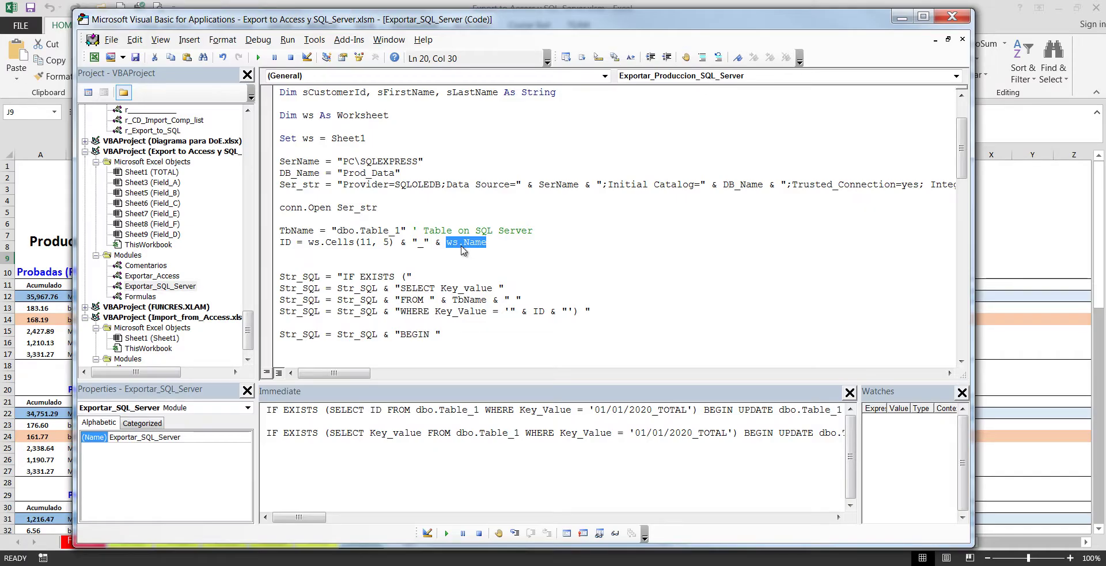
click(396, 288)
Step: Delete all the old printed SQL statements from the Immediate window
scroll(381, 176, down, 3)
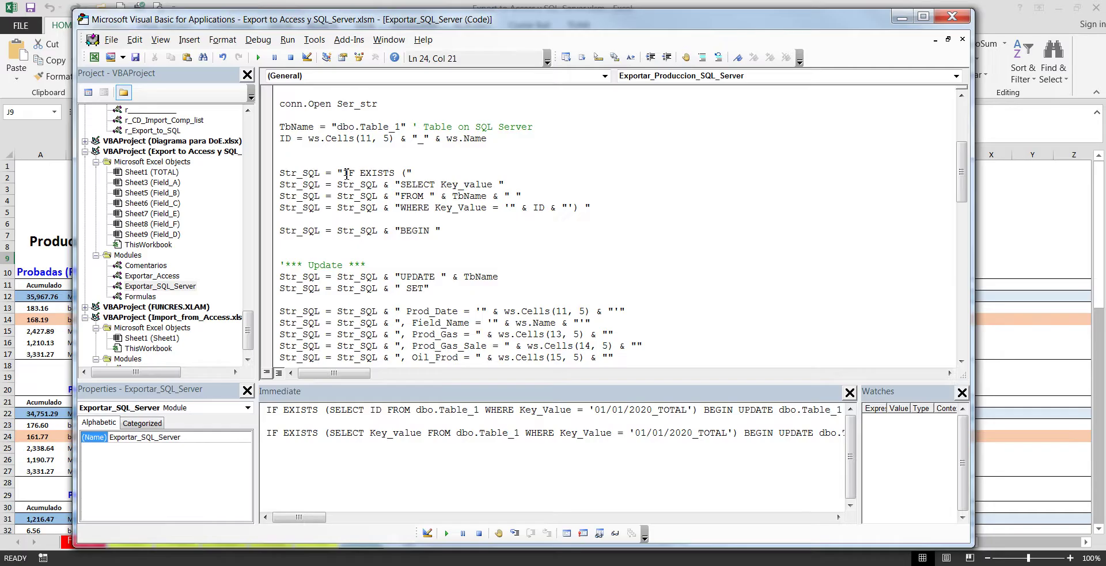
click(414, 440)
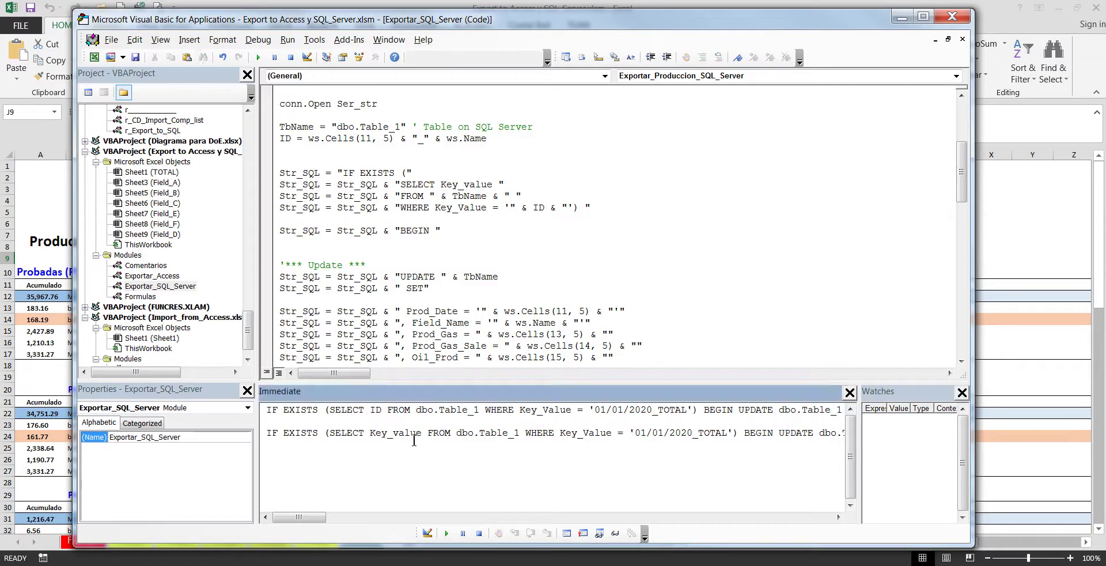
key(ctrl+a)
key(Delete)
click(454, 210)
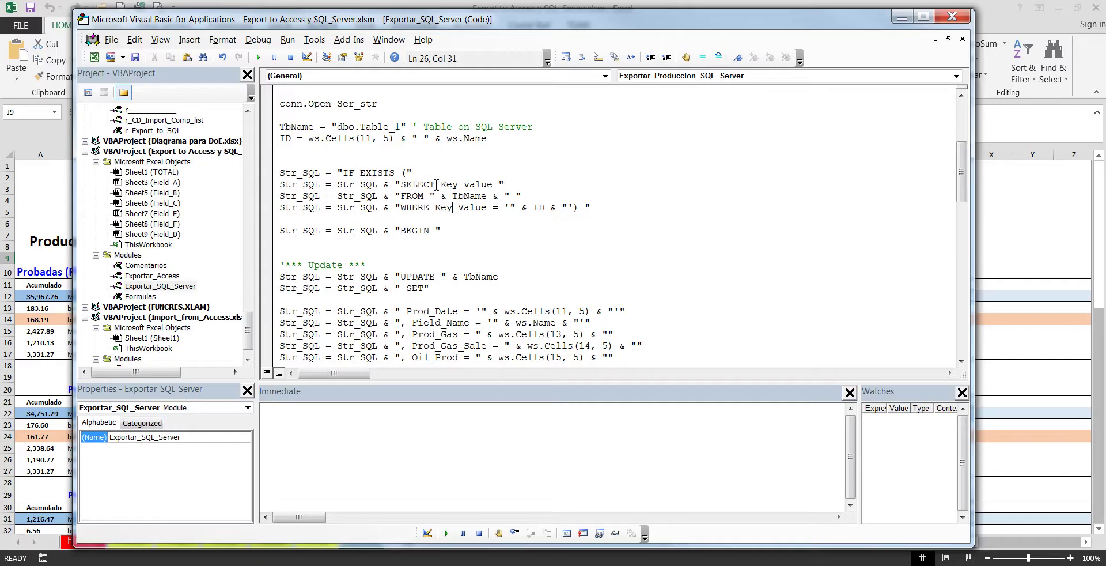
drag(493, 185, 459, 185)
click(414, 277)
scroll(415, 273, down, 1)
scroll(418, 247, down, 1)
drag(401, 208, 436, 208)
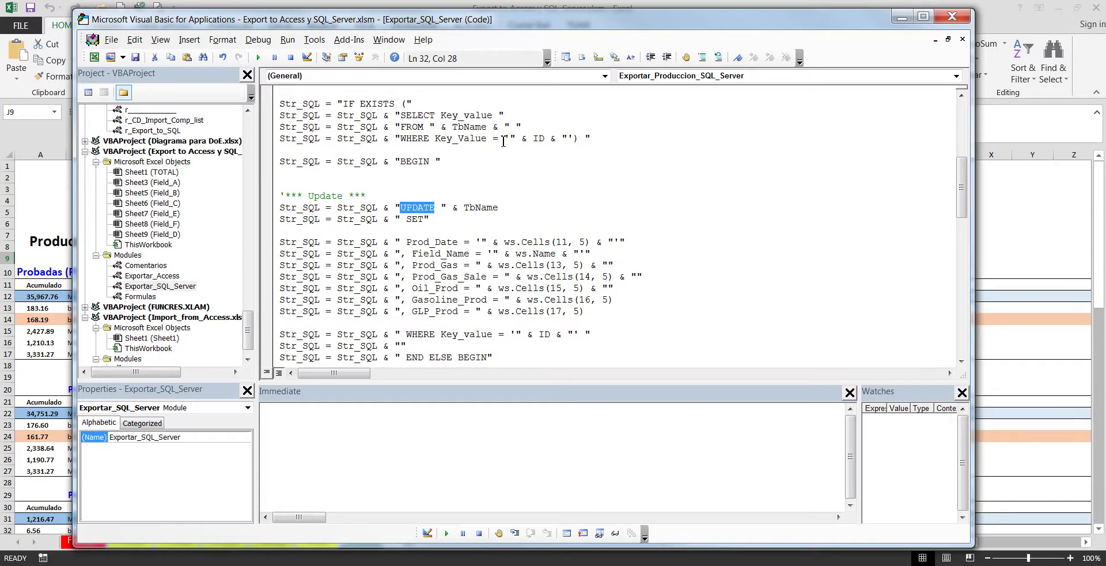
drag(546, 139, 533, 139)
scroll(533, 141, up, 2)
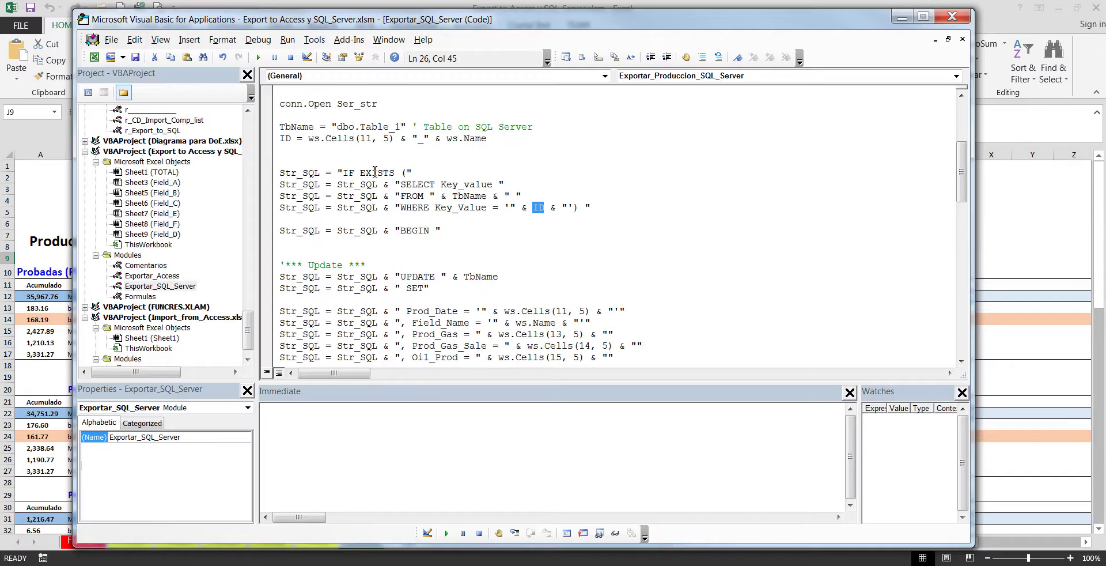
drag(283, 138, 460, 148)
scroll(369, 203, down, 4)
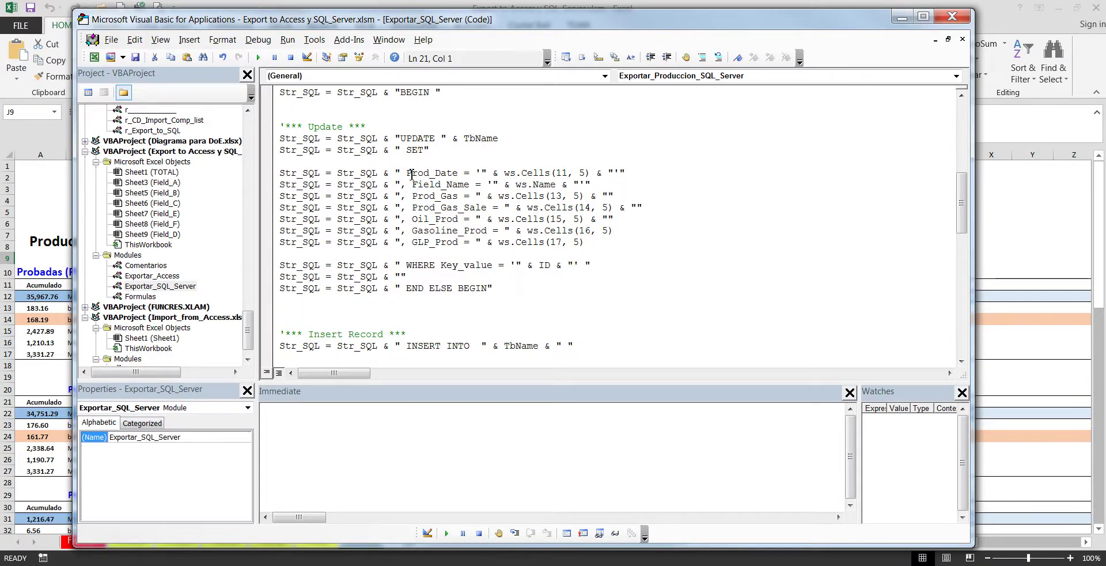
mouse_move(411, 173)
mouse_down()
mouse_move(461, 175)
mouse_move(470, 186)
mouse_move(459, 197)
mouse_up()
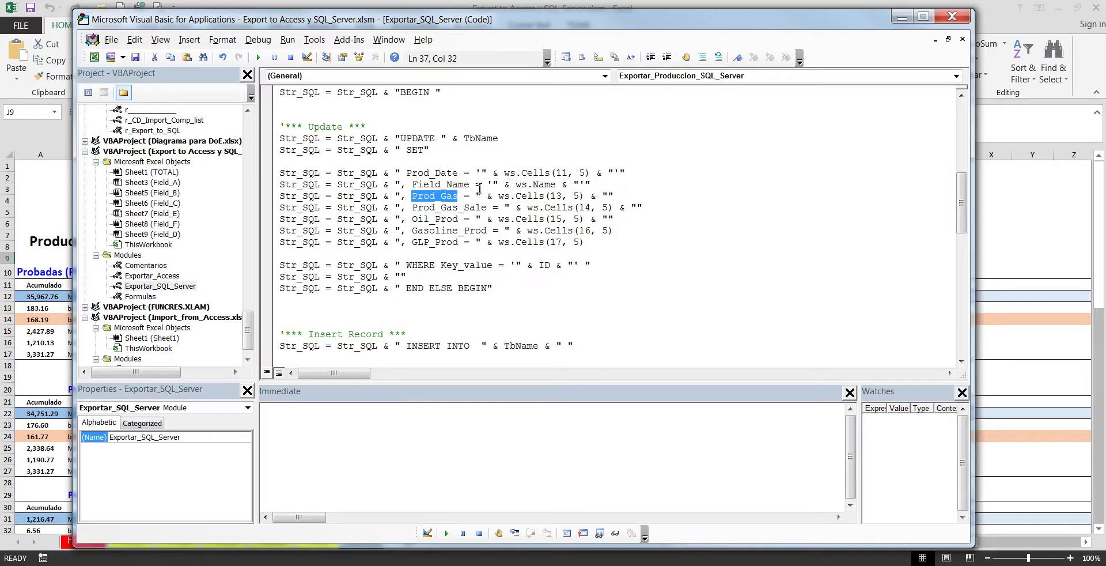
scroll(467, 173, up, 2)
scroll(468, 171, up, 1)
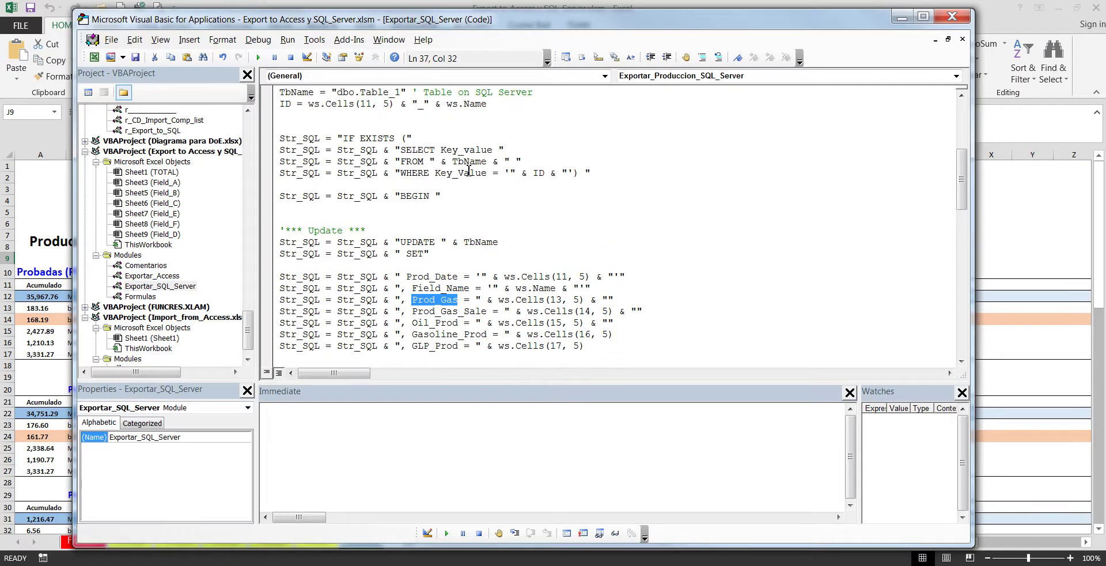
scroll(458, 231, down, 1)
scroll(518, 280, down, 2)
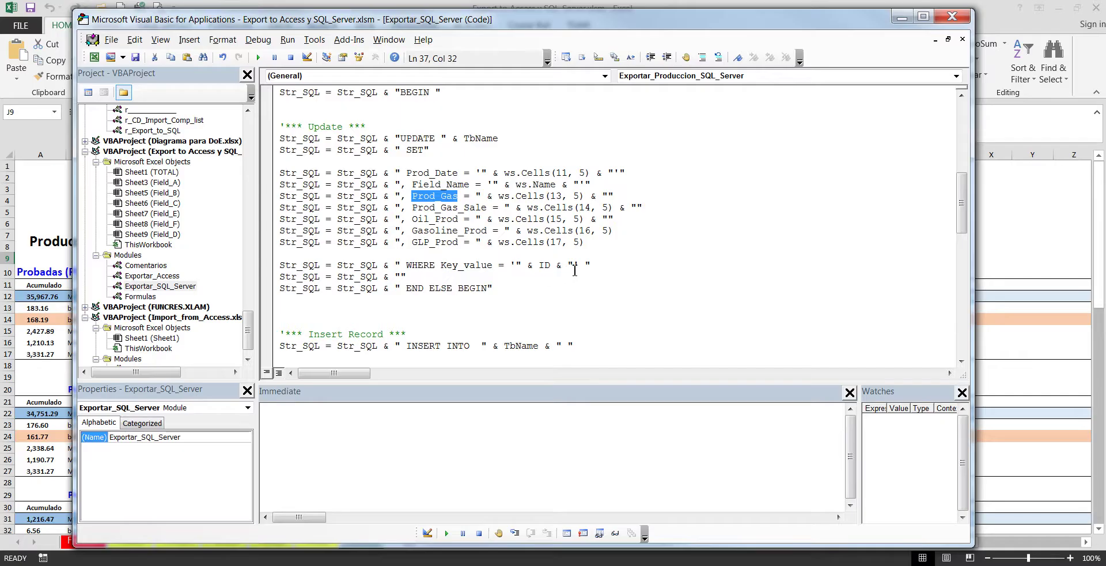
drag(585, 242, 282, 172)
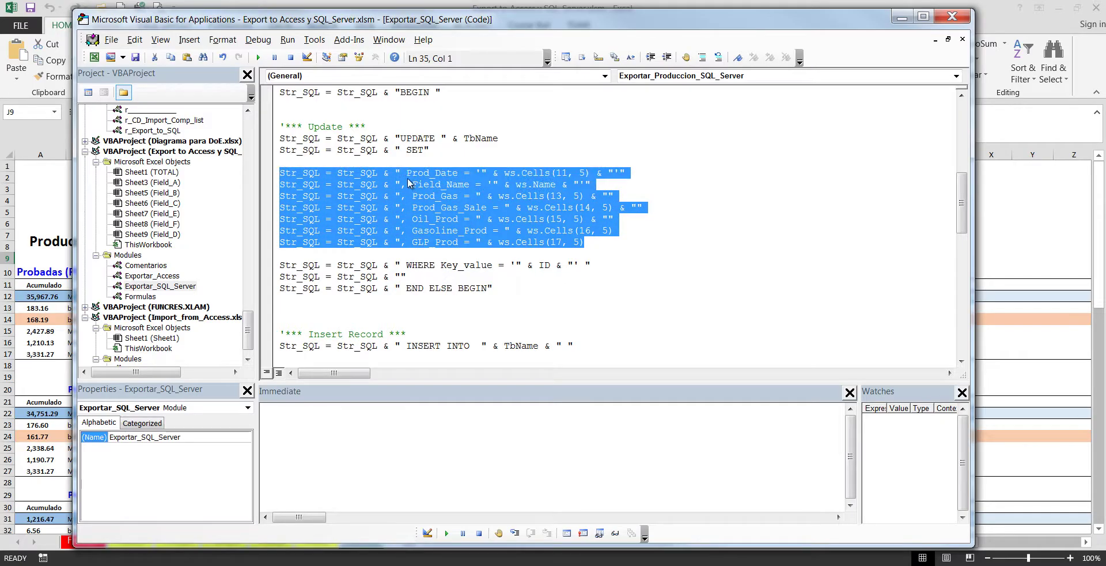
scroll(414, 182, up, 2)
scroll(433, 247, down, 2)
click(439, 175)
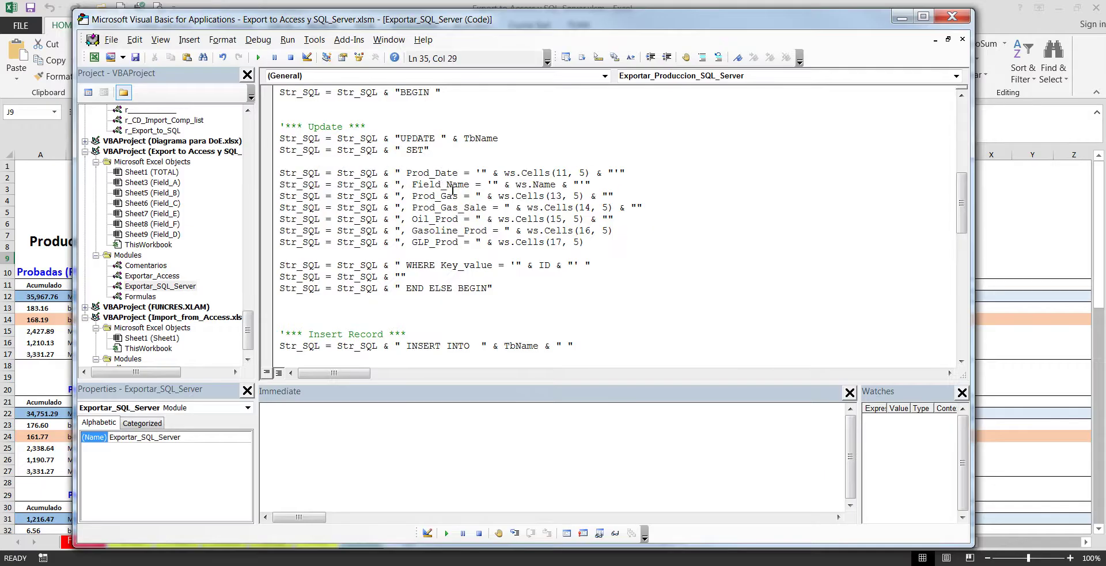
scroll(435, 242, down, 1)
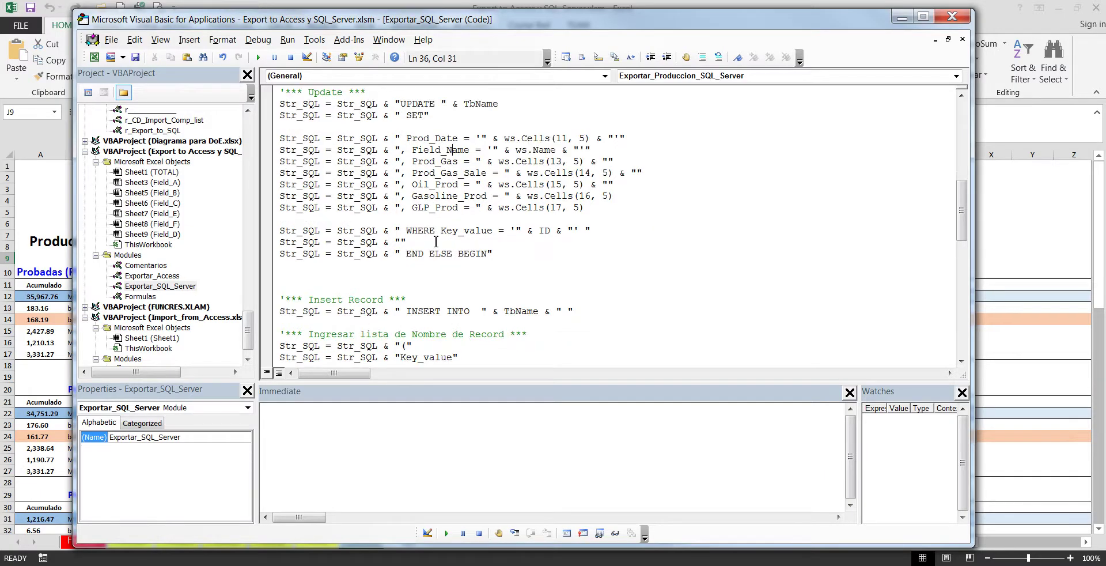
scroll(436, 242, down, 1)
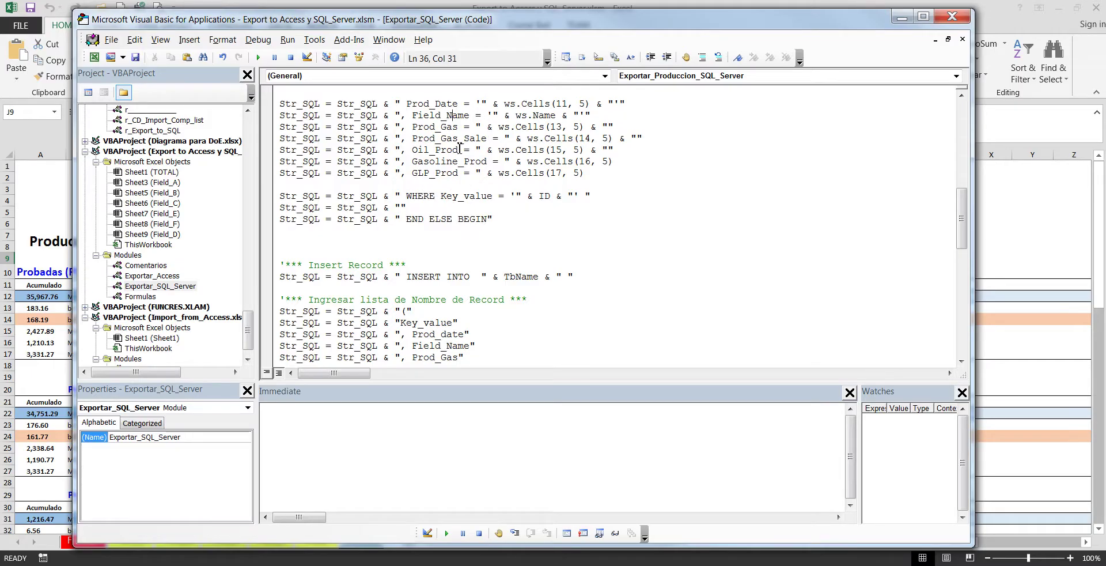
double_click(544, 195)
drag(430, 223, 452, 223)
scroll(458, 151, up, 4)
drag(398, 165, 572, 334)
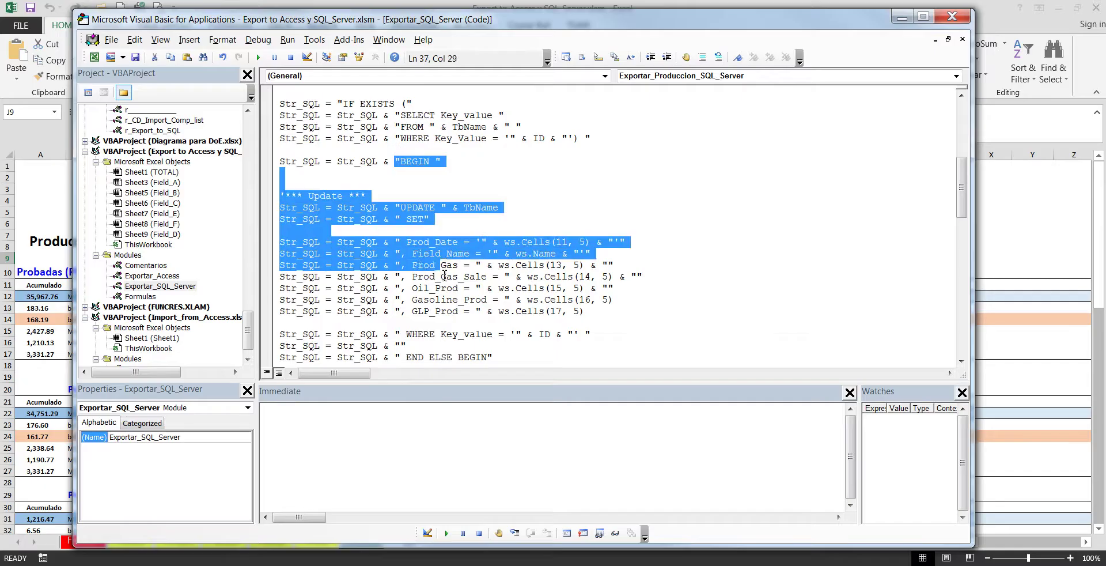
scroll(466, 277, down, 3)
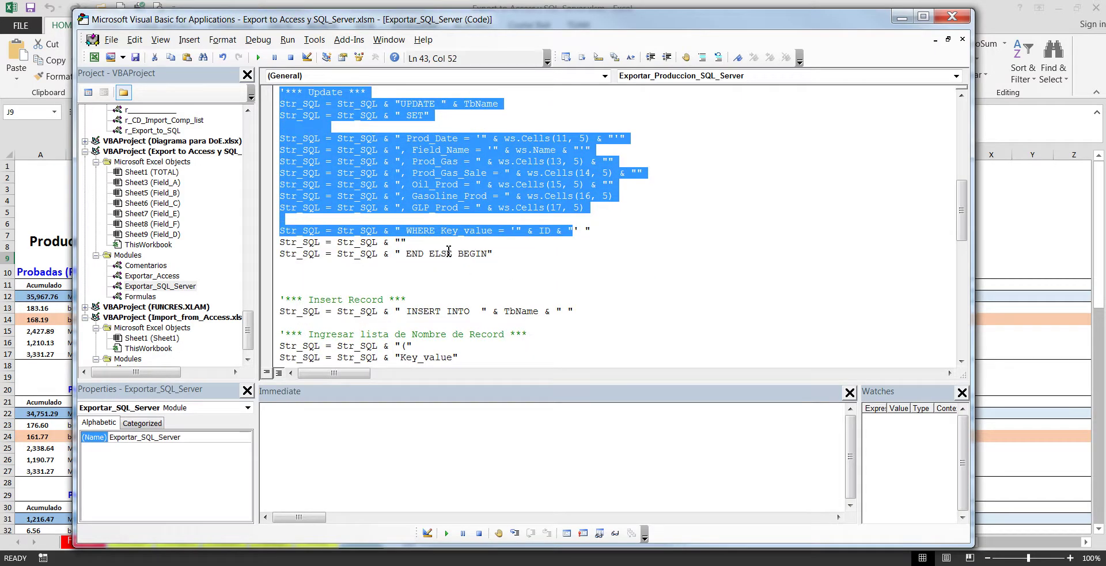
click(449, 253)
scroll(450, 254, down, 1)
scroll(449, 254, down, 1)
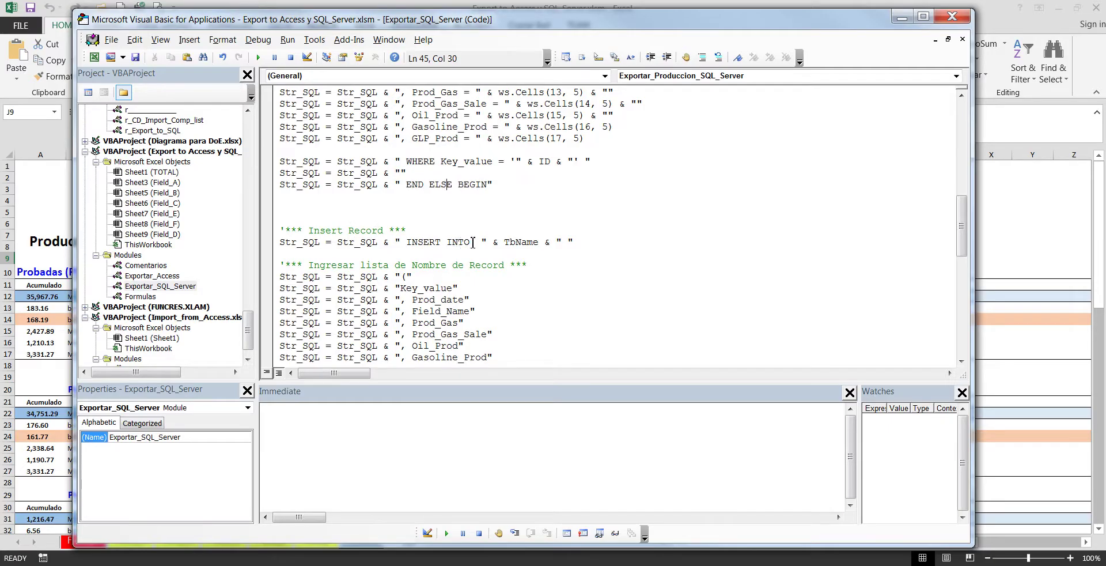
drag(470, 242, 401, 242)
scroll(433, 248, down, 2)
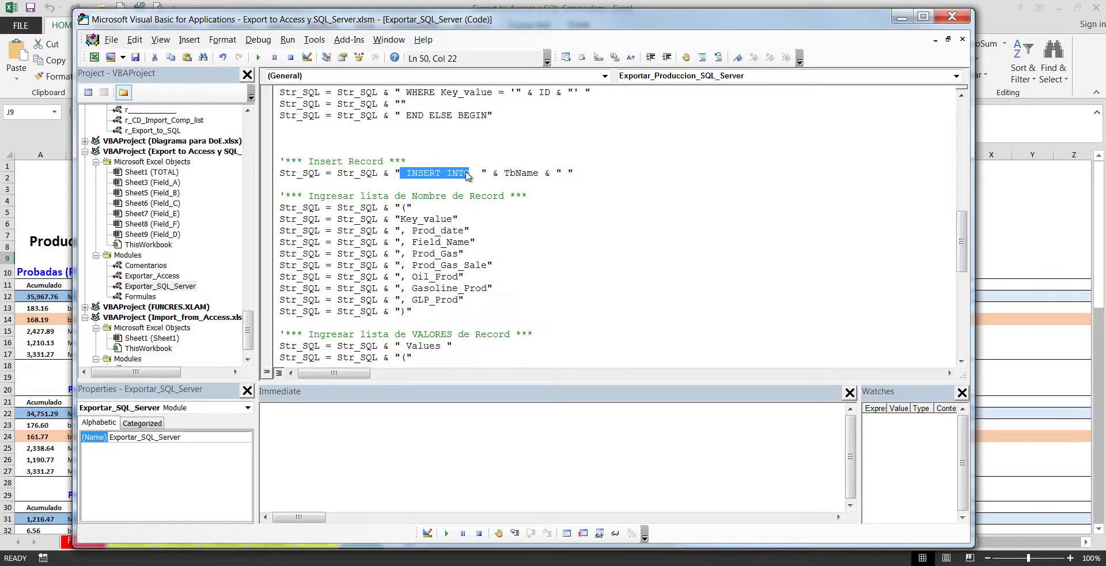
drag(474, 174, 441, 174)
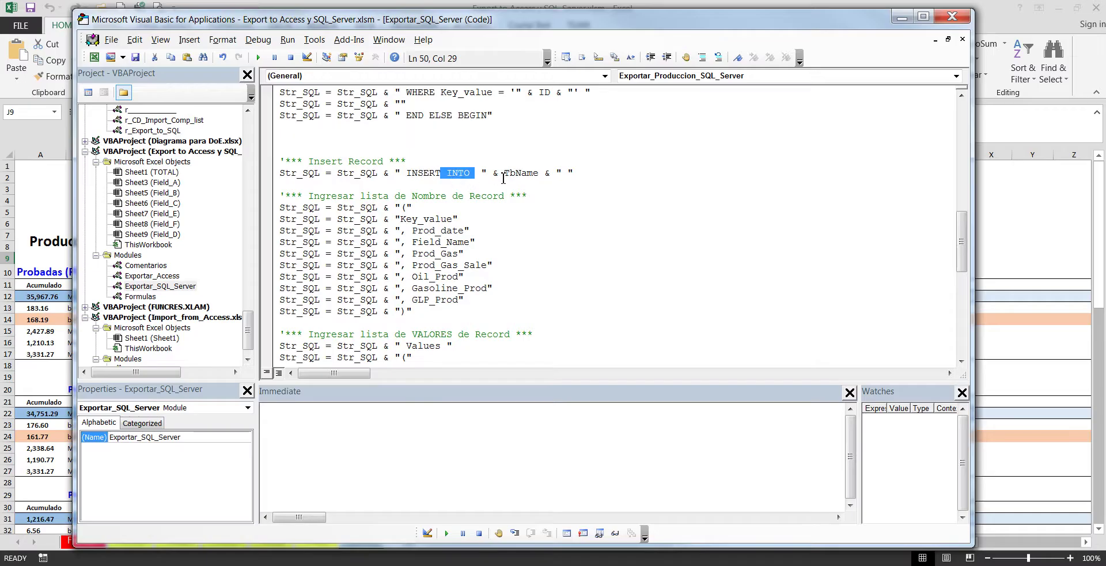
drag(539, 174, 502, 174)
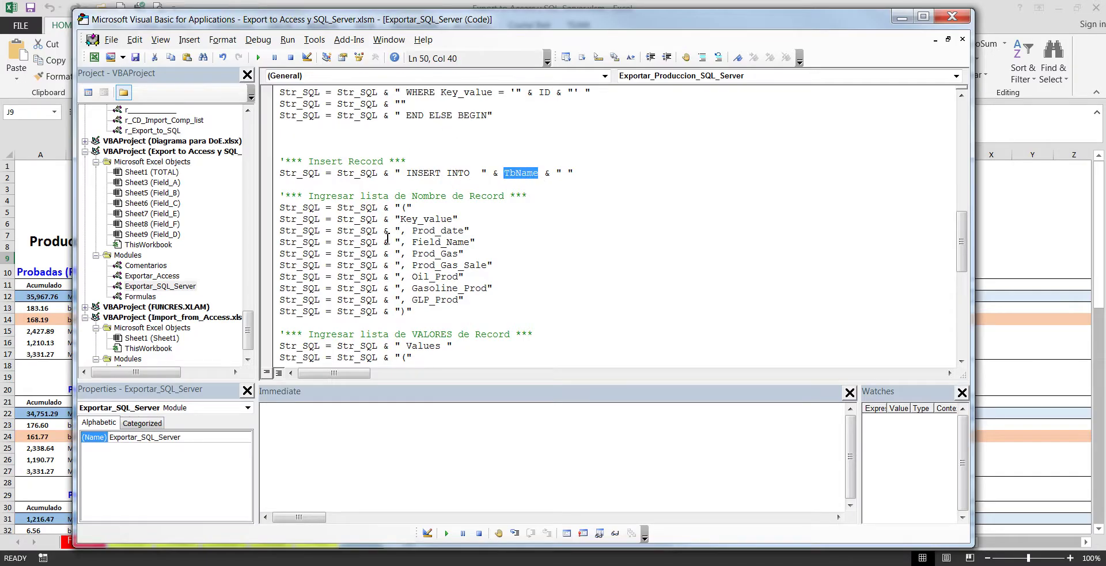
scroll(388, 237, down, 2)
click(403, 140)
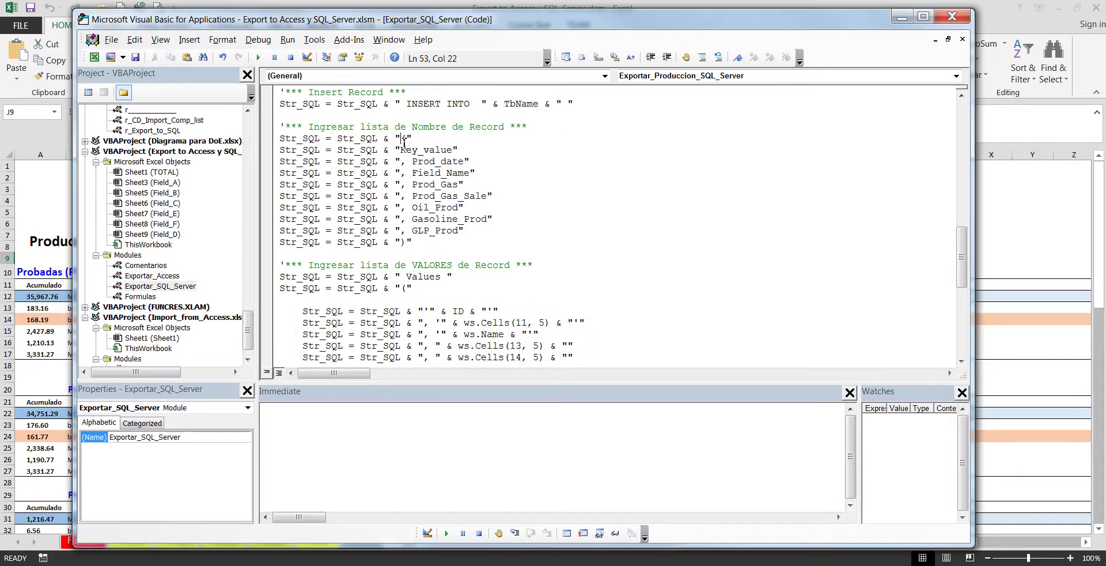
drag(281, 138, 412, 242)
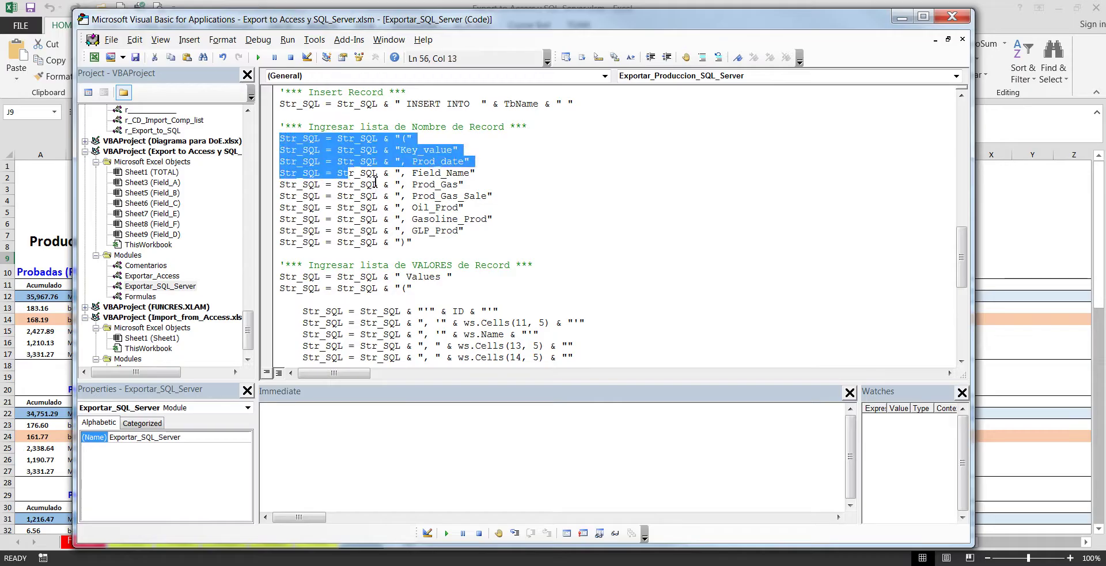
click(416, 150)
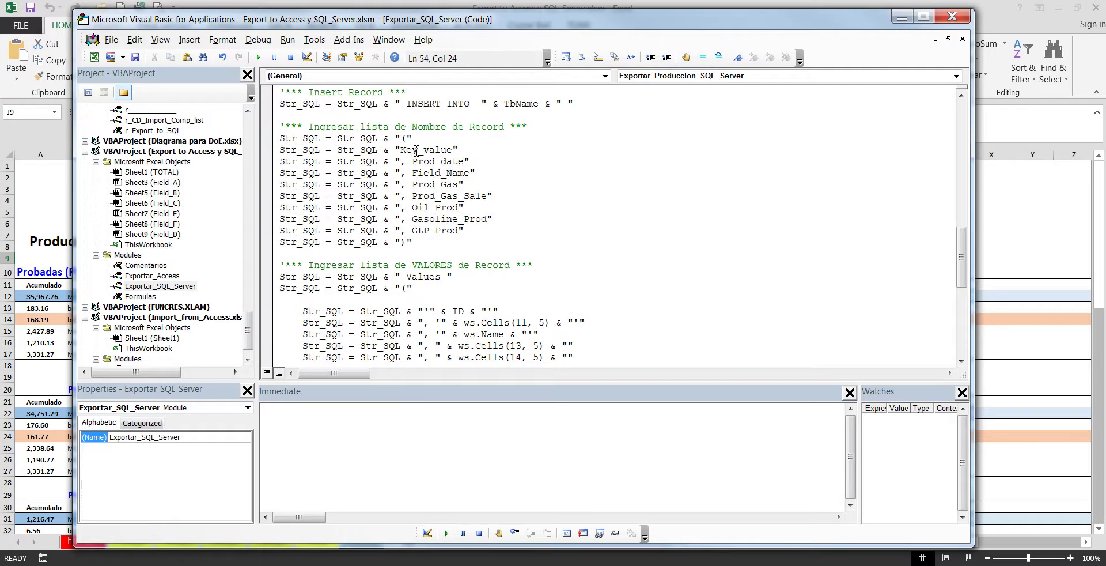
drag(453, 151, 402, 152)
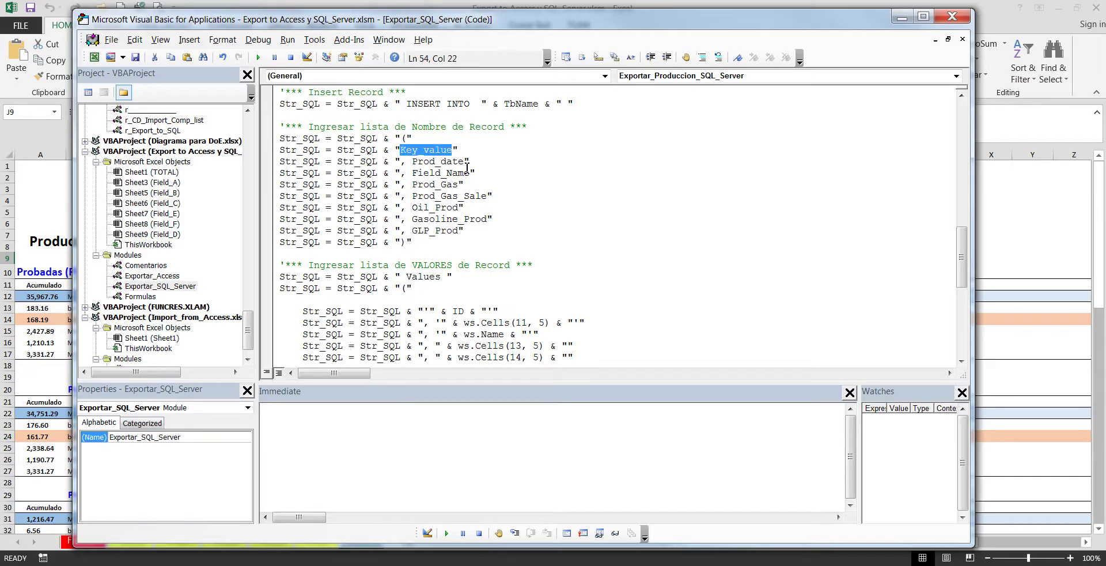
drag(465, 163, 416, 163)
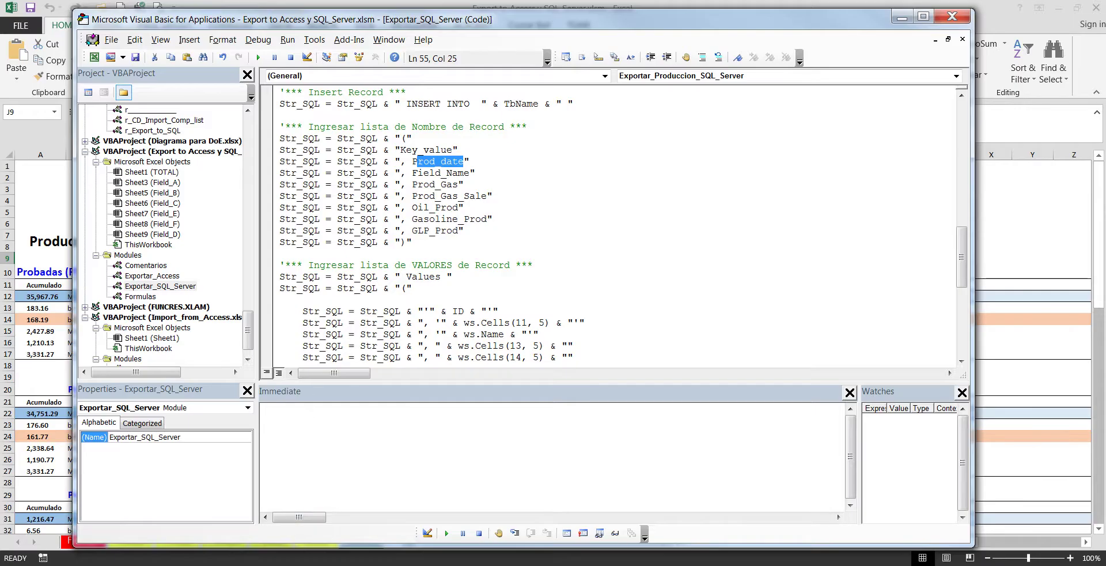
click(419, 163)
key(alt+Tab)
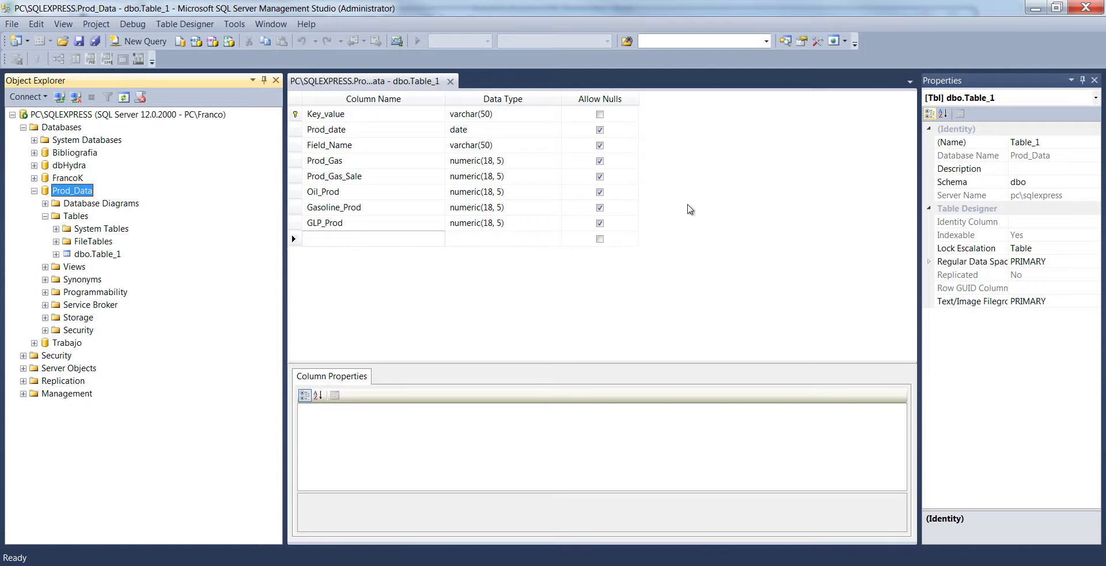
click(1036, 10)
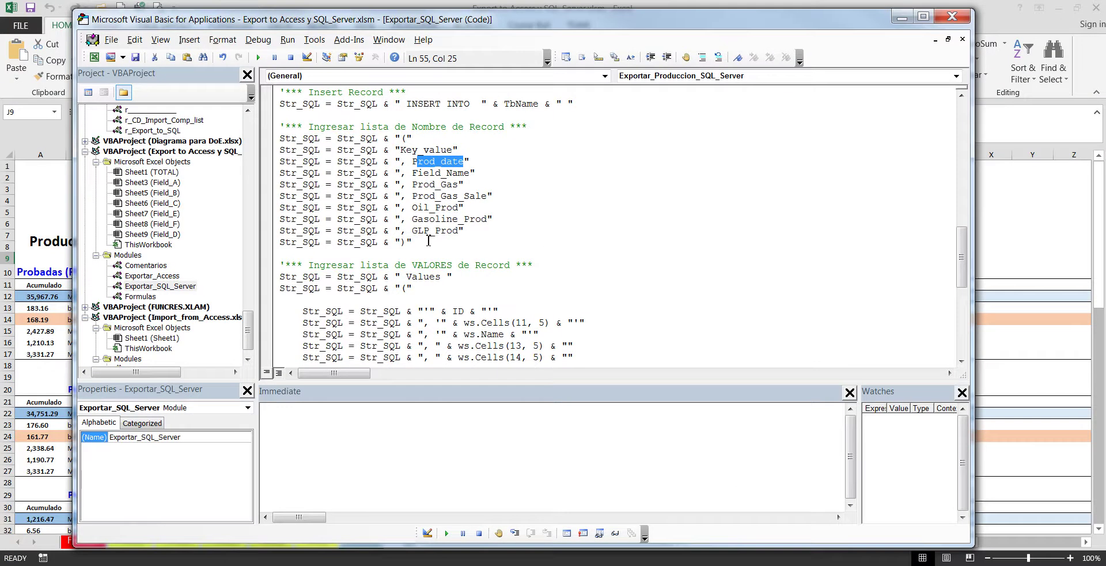
drag(408, 244, 400, 243)
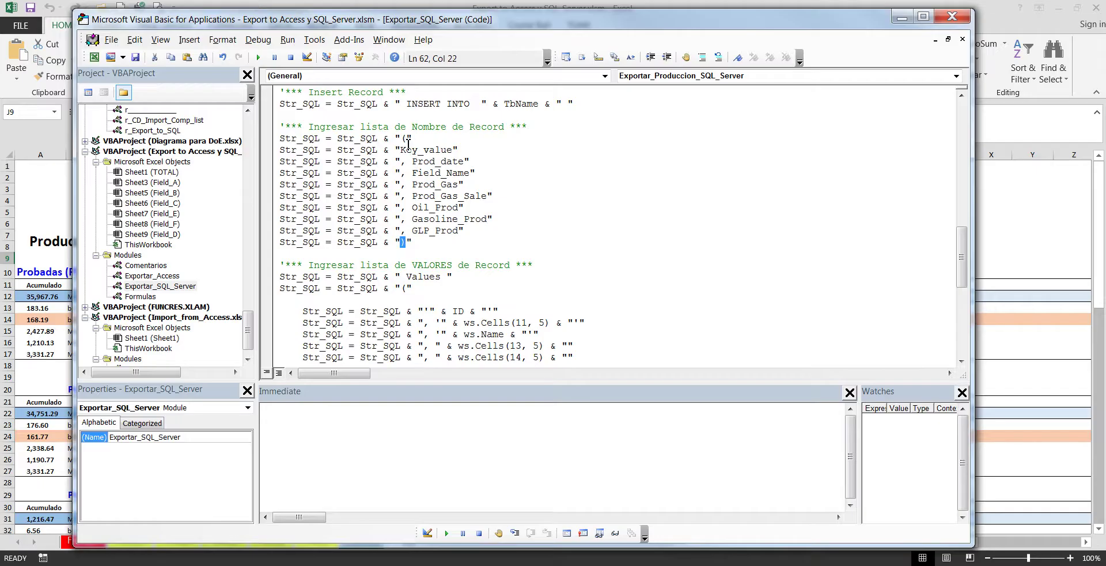
drag(407, 139, 400, 138)
mouse_move(413, 243)
mouse_down()
mouse_move(397, 139)
mouse_move(277, 140)
mouse_up()
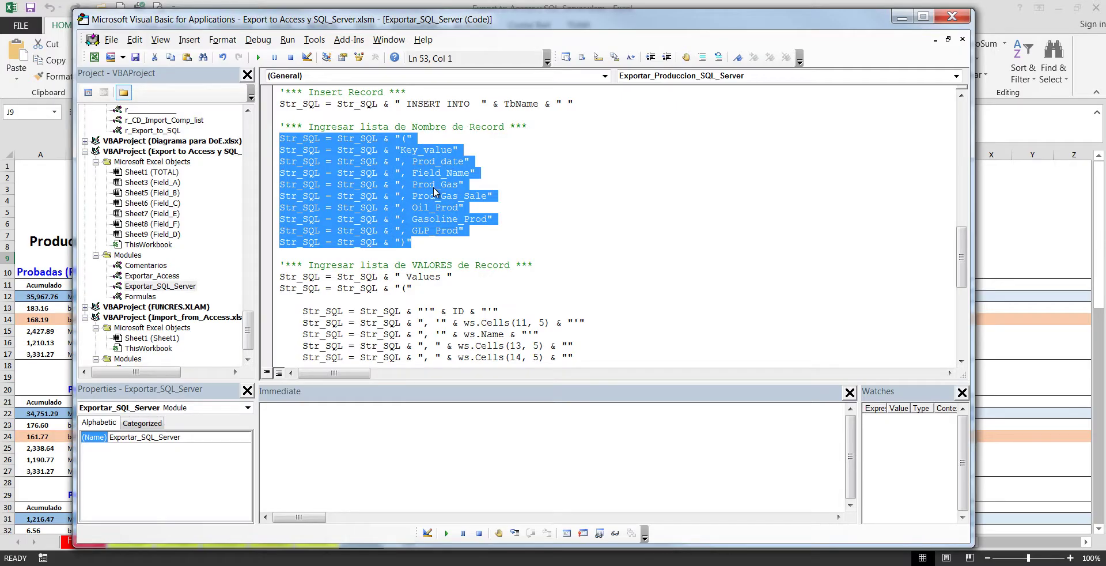
Step: Review the Values list, the Prod_date column and the ws.Cells(13–15, 5) value lines
scroll(433, 187, down, 3)
click(428, 175)
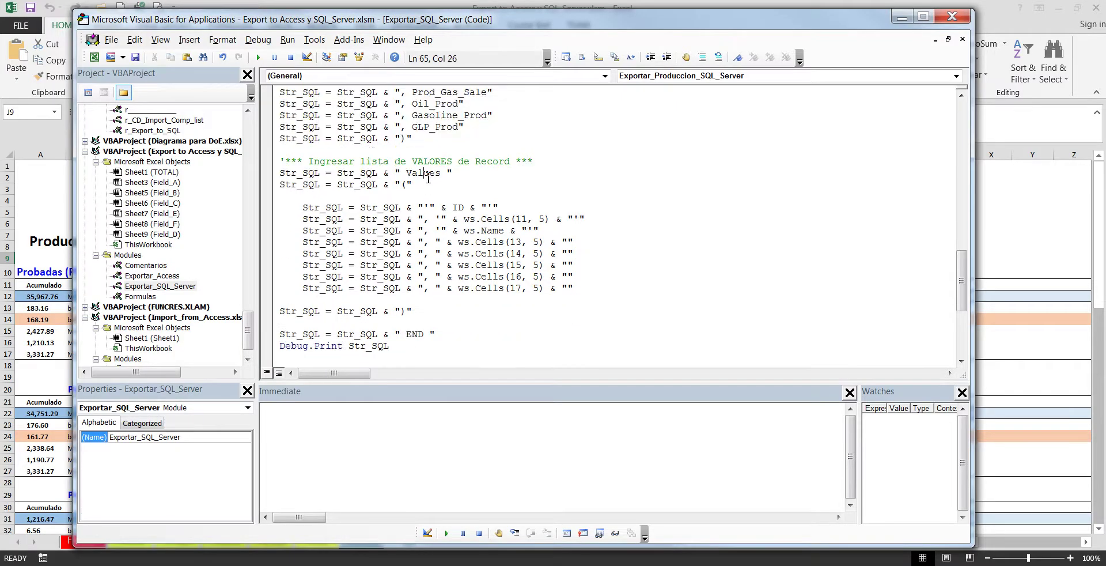
mouse_move(441, 173)
mouse_down()
mouse_move(406, 172)
mouse_move(403, 186)
mouse_up()
drag(408, 311, 402, 311)
drag(574, 288, 272, 210)
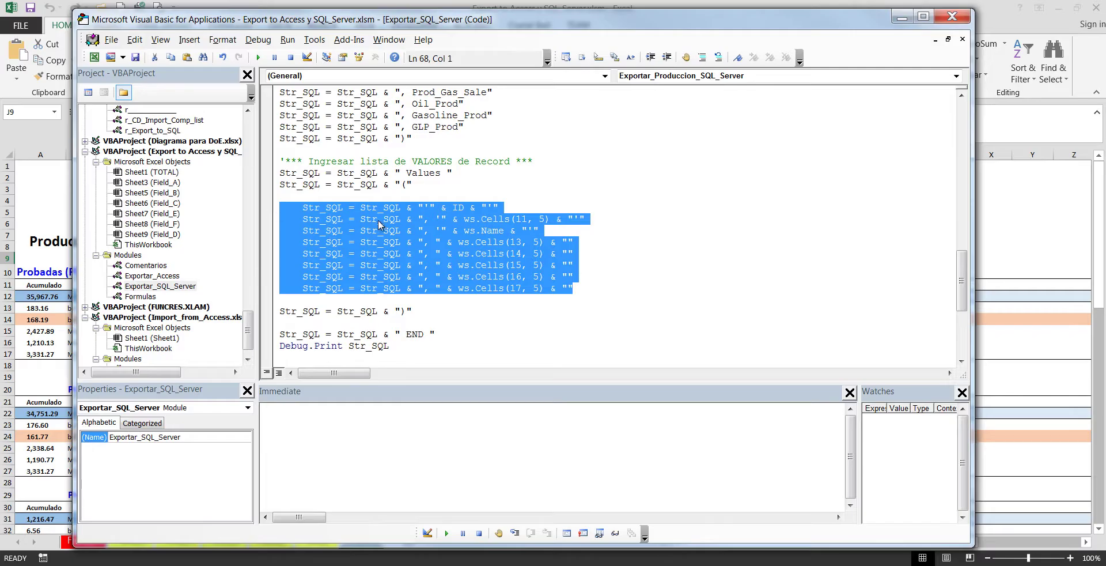
scroll(378, 220, up, 1)
scroll(378, 219, up, 1)
click(435, 126)
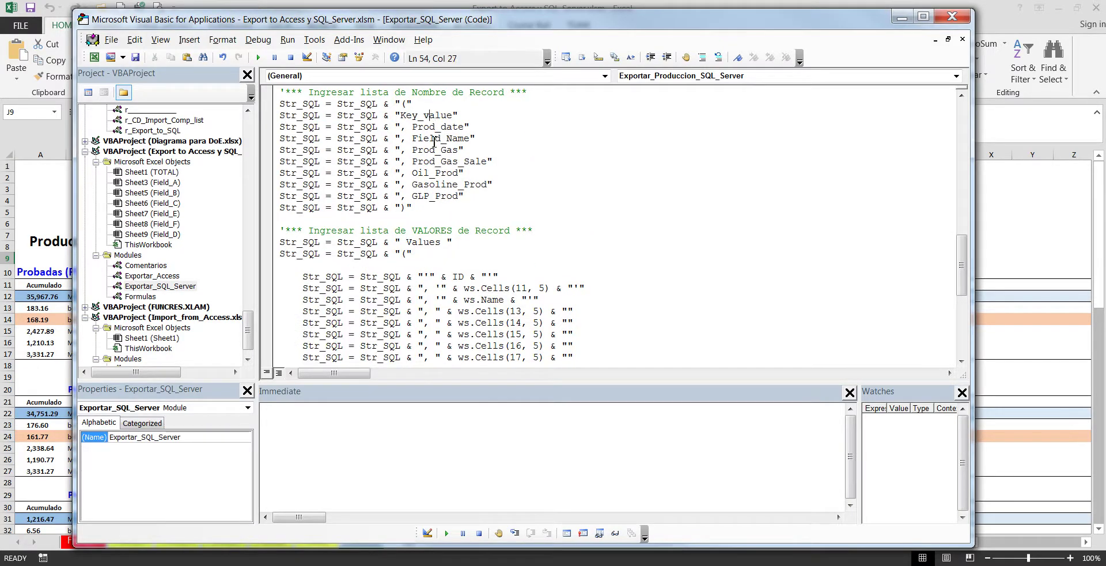
click(443, 128)
scroll(495, 242, down, 2)
click(488, 240)
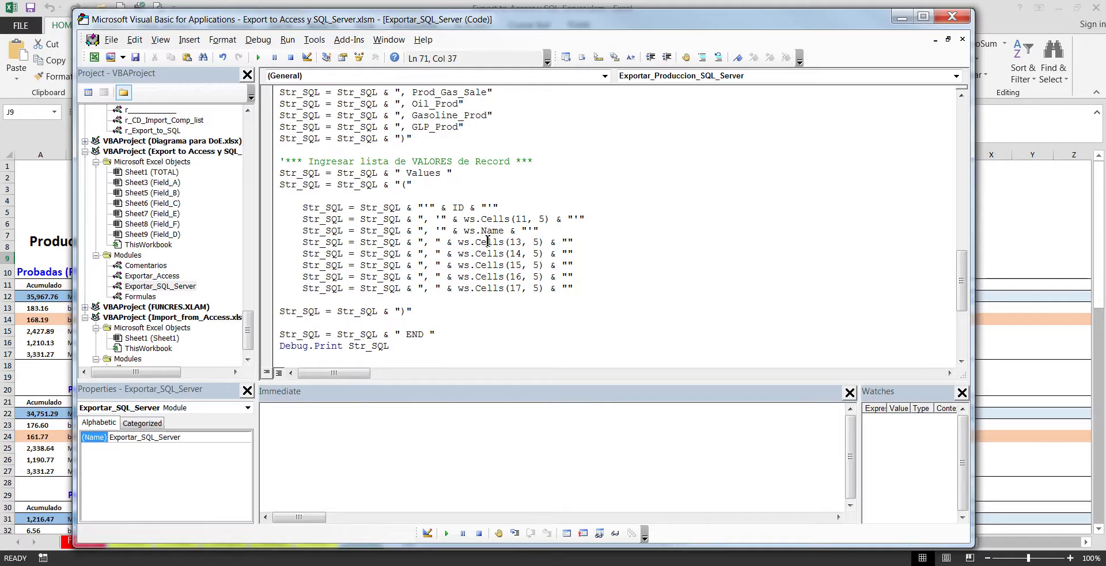
click(487, 266)
scroll(459, 259, up, 2)
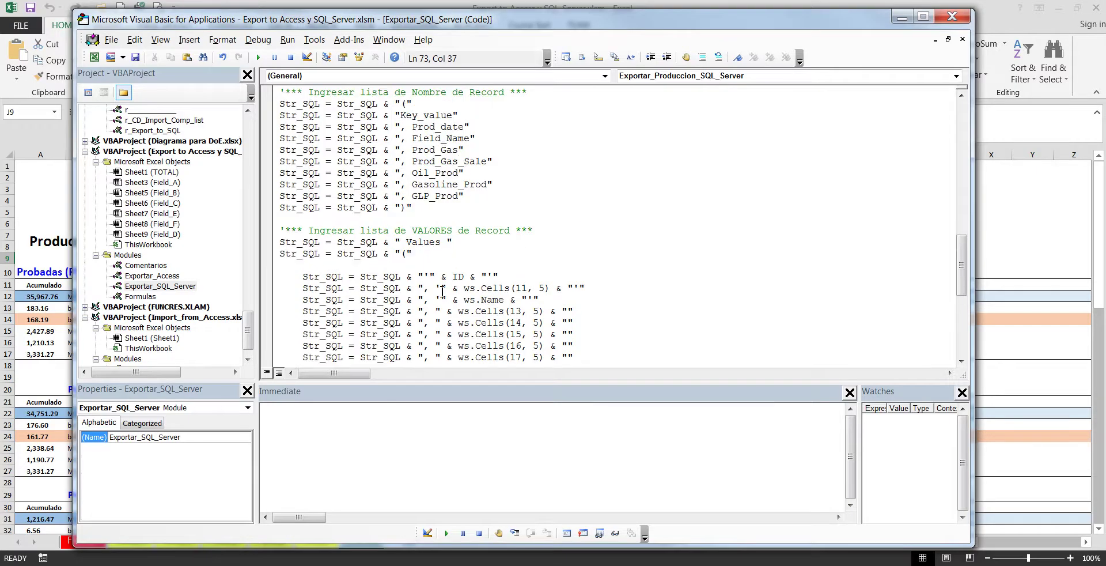
Step: Replace the apostrophe before ws.Cells(11, 5) with a double quote
drag(442, 289, 436, 290)
text(")
key(shift+Left)
click(441, 289)
key(shift+Left)
scroll(457, 293, down, 1)
scroll(455, 288, down, 1)
scroll(453, 281, down, 1)
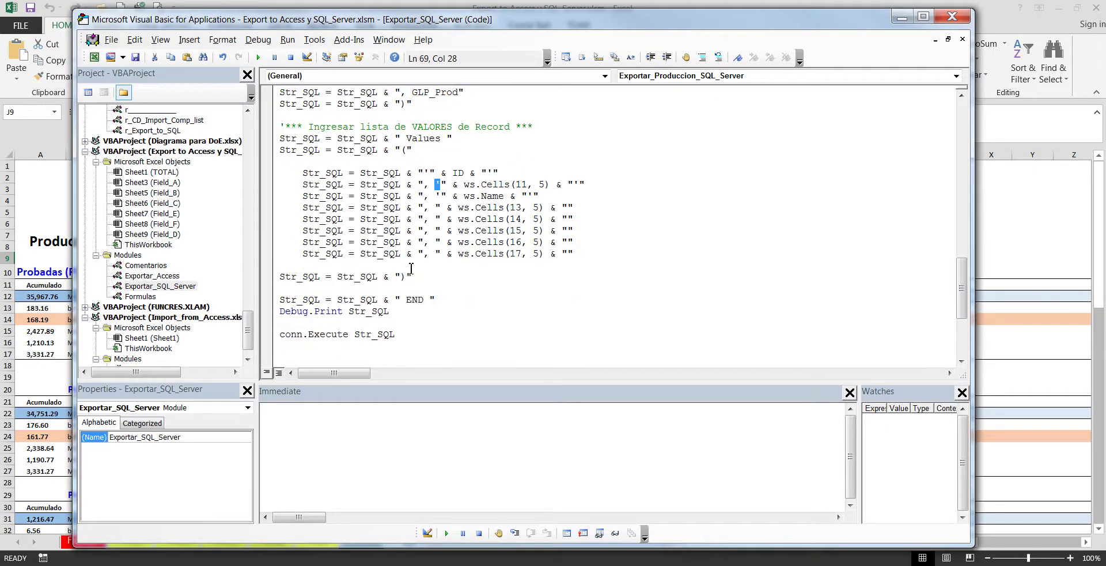
scroll(384, 300, down, 2)
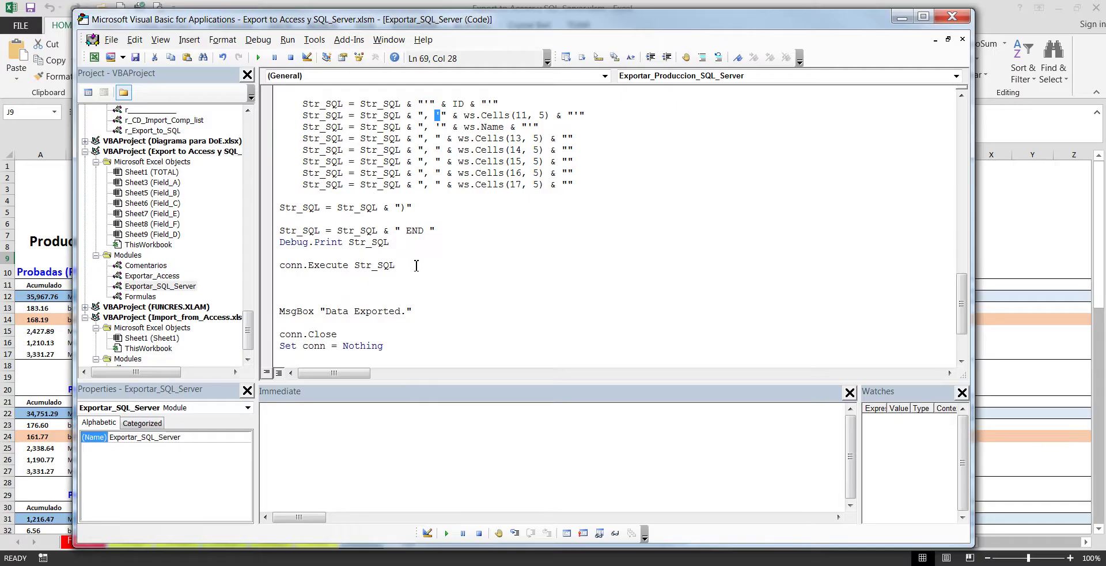
drag(394, 245, 280, 243)
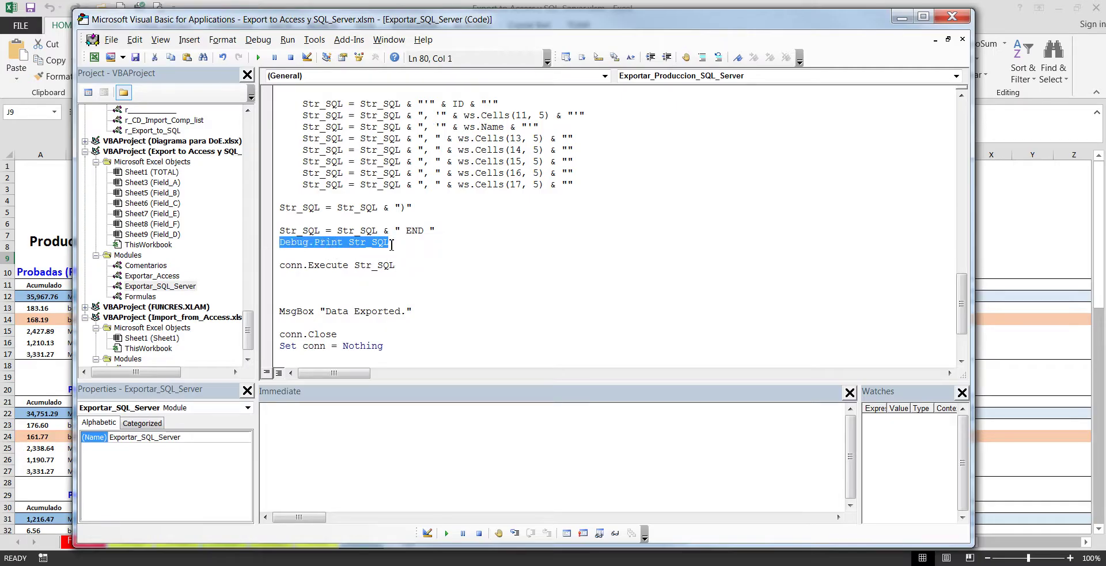
click(382, 427)
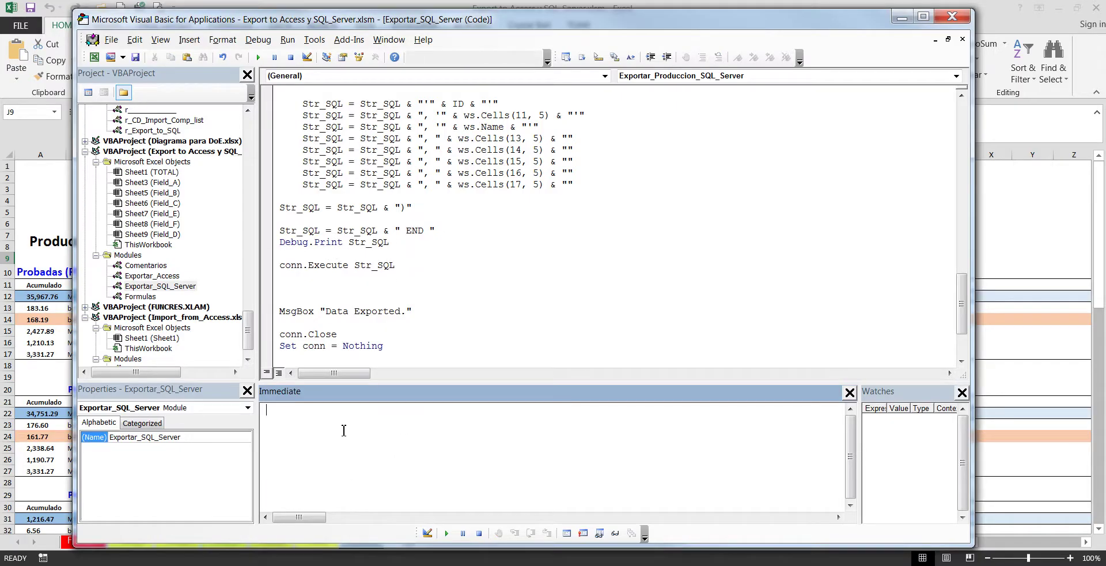
drag(405, 264, 280, 266)
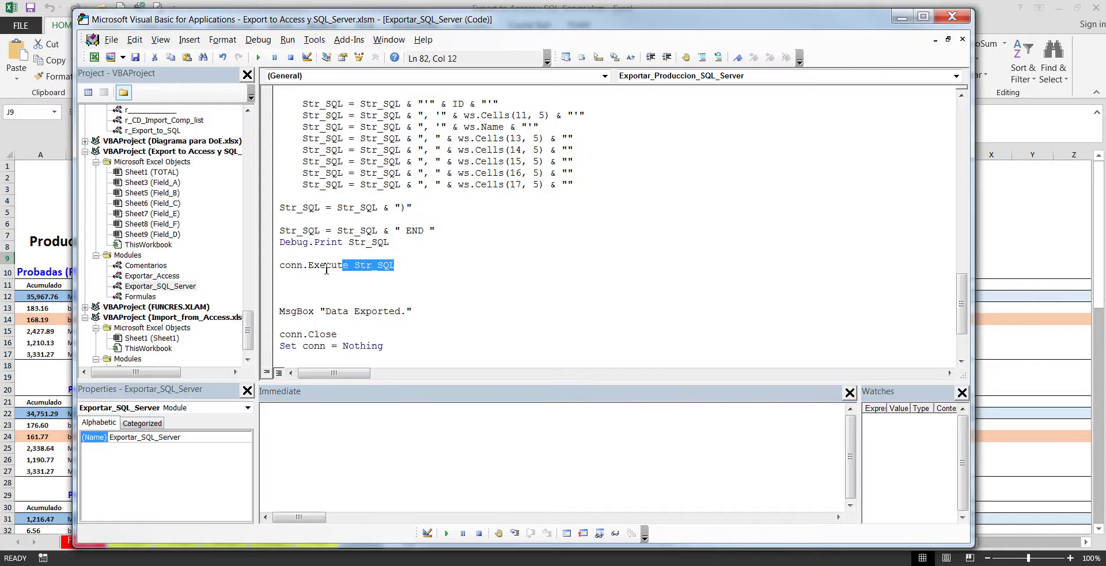
double_click(294, 265)
scroll(340, 282, down, 2)
scroll(340, 282, down, 1)
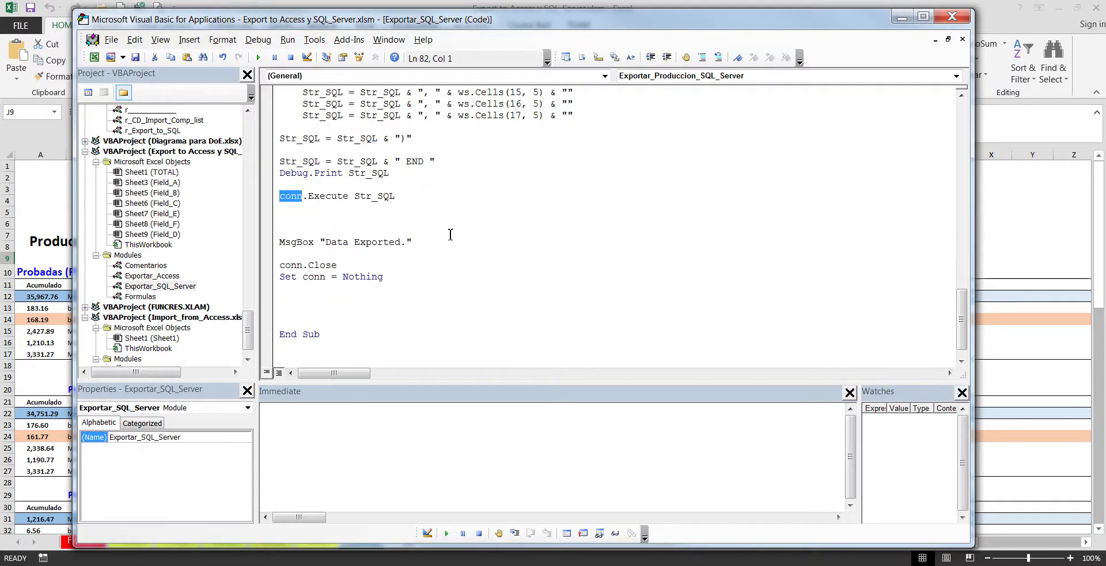
drag(428, 241, 283, 236)
scroll(296, 242, down, 1)
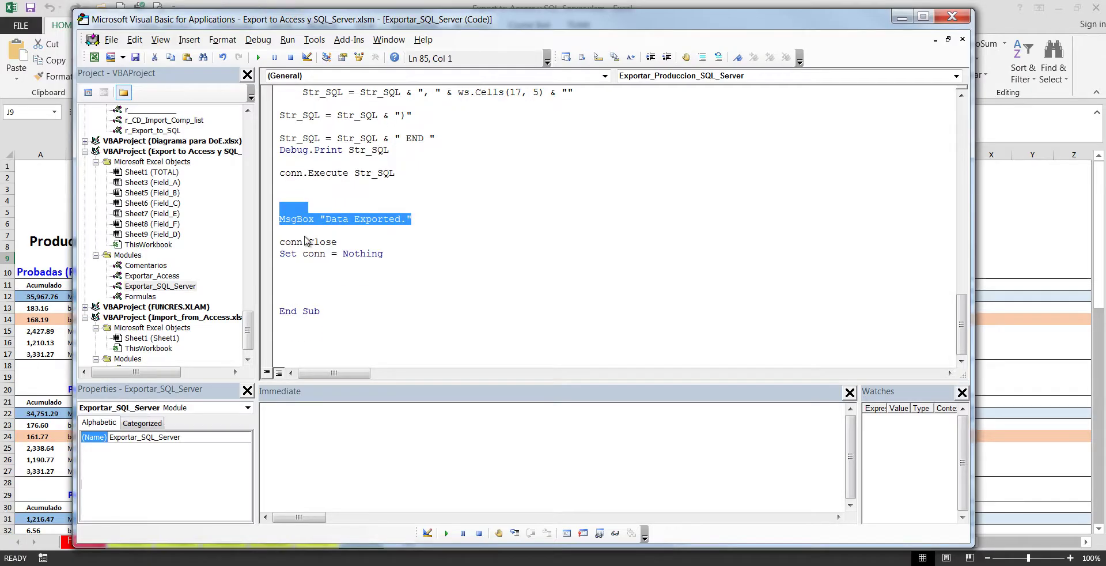
scroll(371, 260, up, 7)
scroll(391, 242, up, 7)
scroll(419, 220, up, 7)
Step: Select the 2020 production values E11:E17 on the Excel sheet
scroll(405, 232, down, 3)
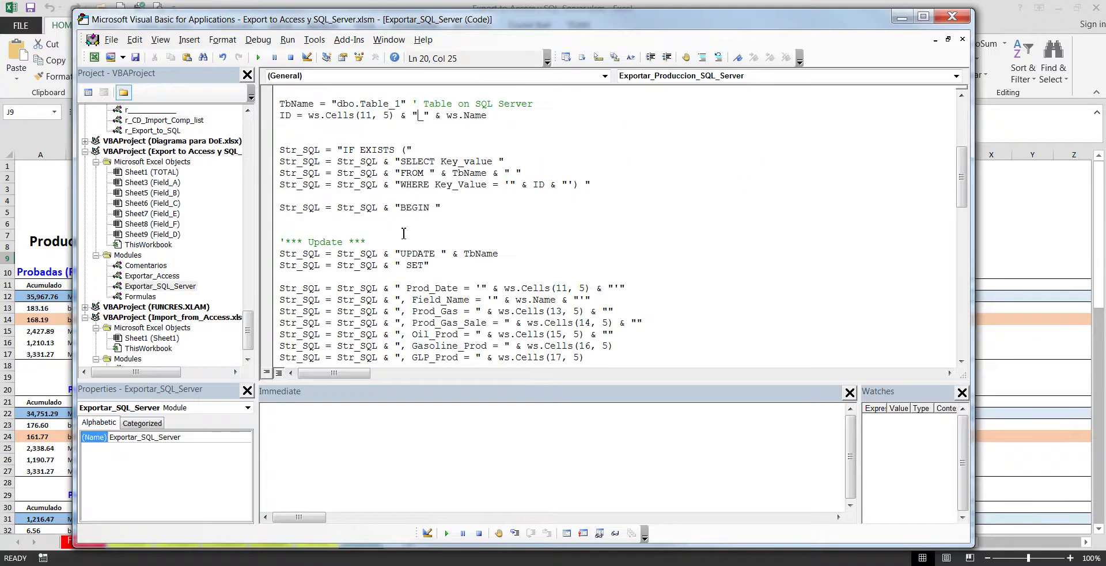
click(47, 197)
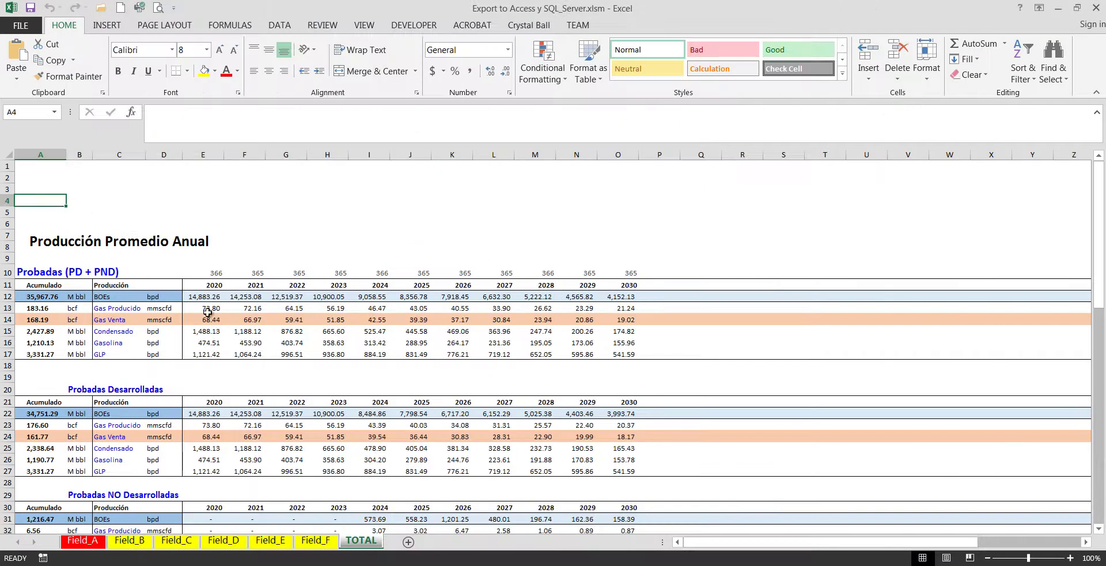
drag(212, 285, 206, 361)
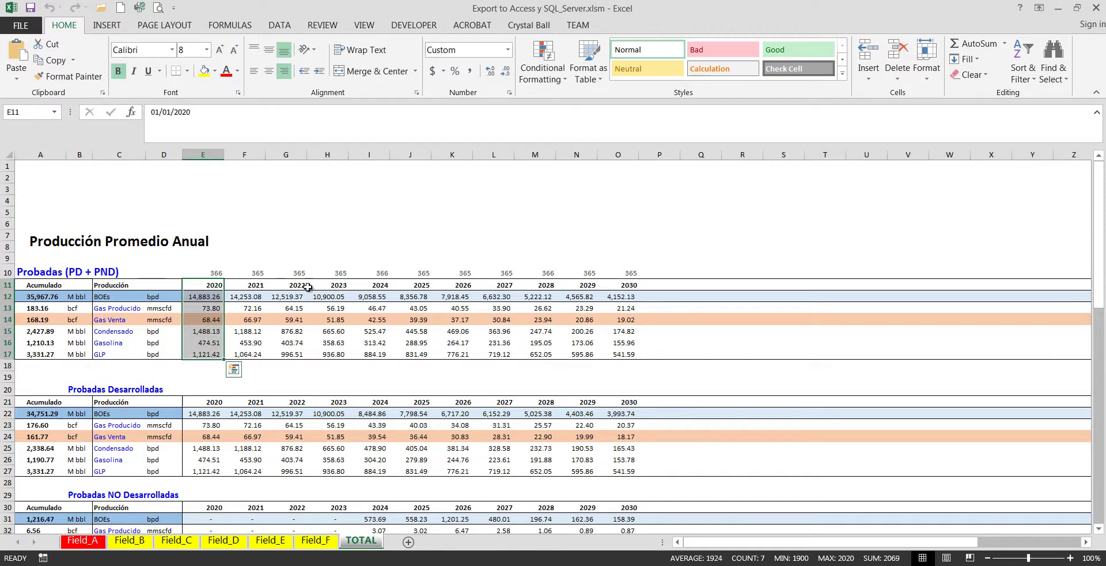
mouse_move(434, 562)
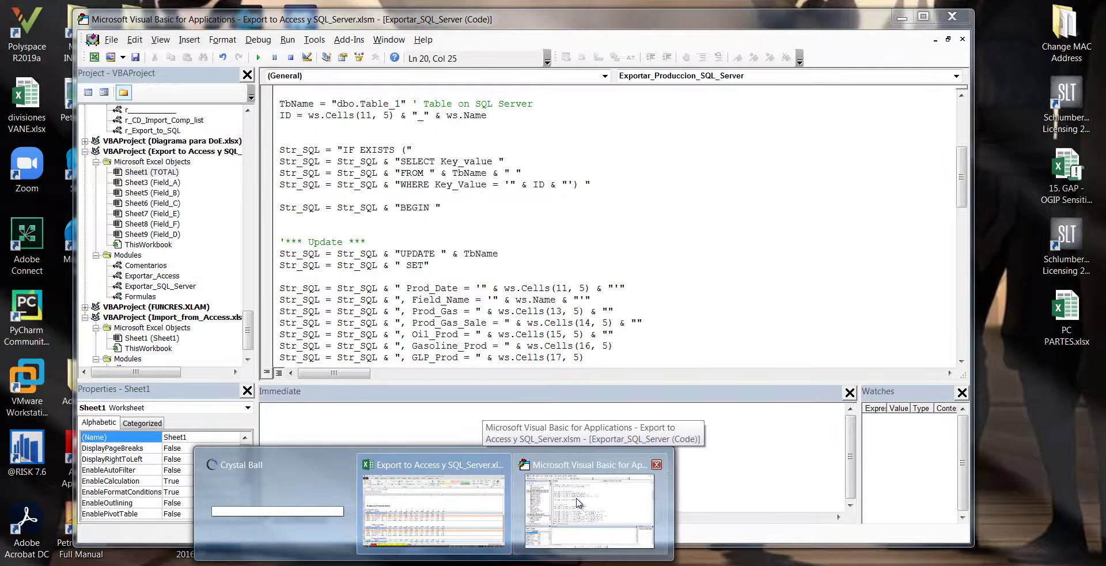
Step: Run the export macro, acknowledge 'Data Exported', and switch to SQL Server Management Studio
click(578, 503)
click(425, 288)
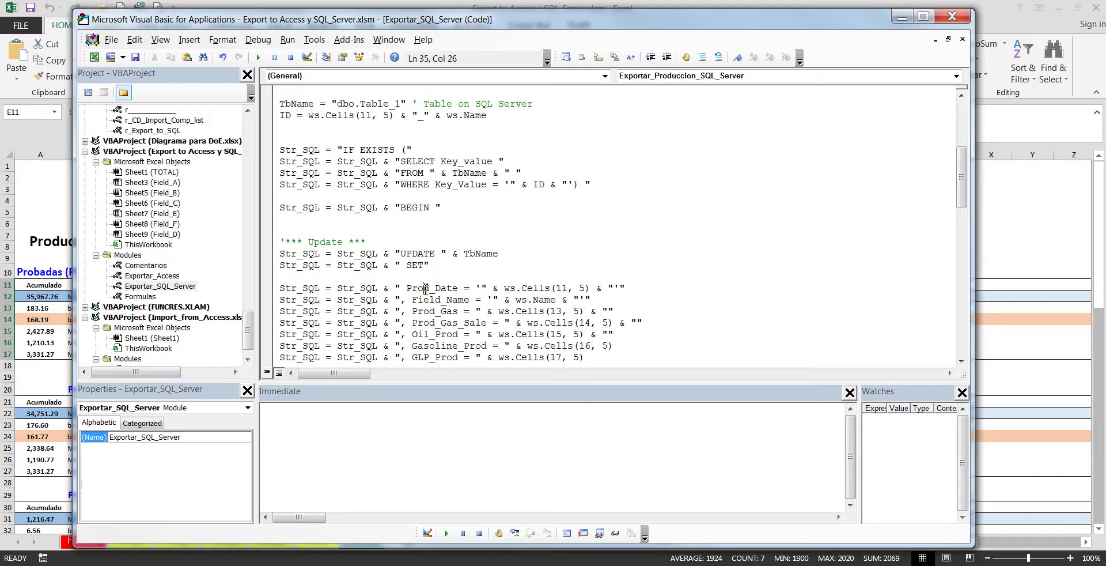
click(258, 57)
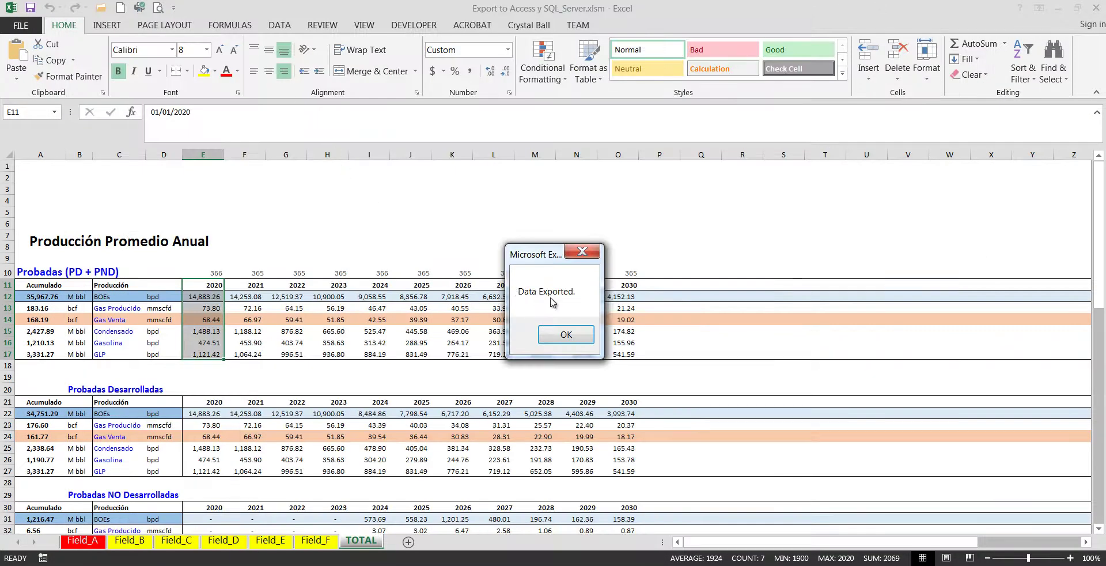
click(565, 336)
key(alt+Tab)
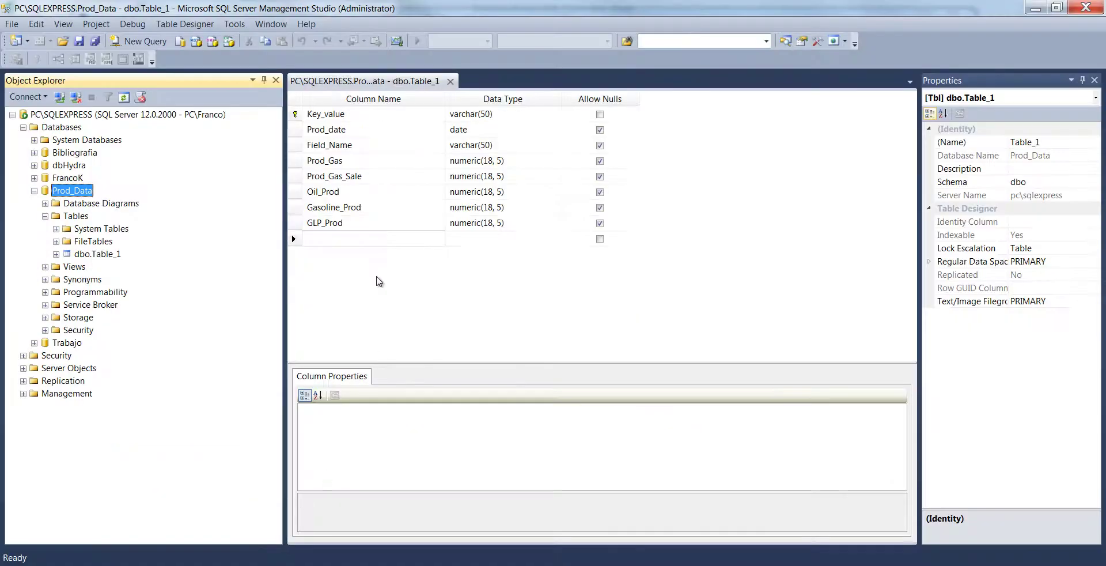
Step: Select the top 1000 rows of dbo.Table_1 to confirm the 01/01/2020_TOTAL record arrived
right_click(73, 195)
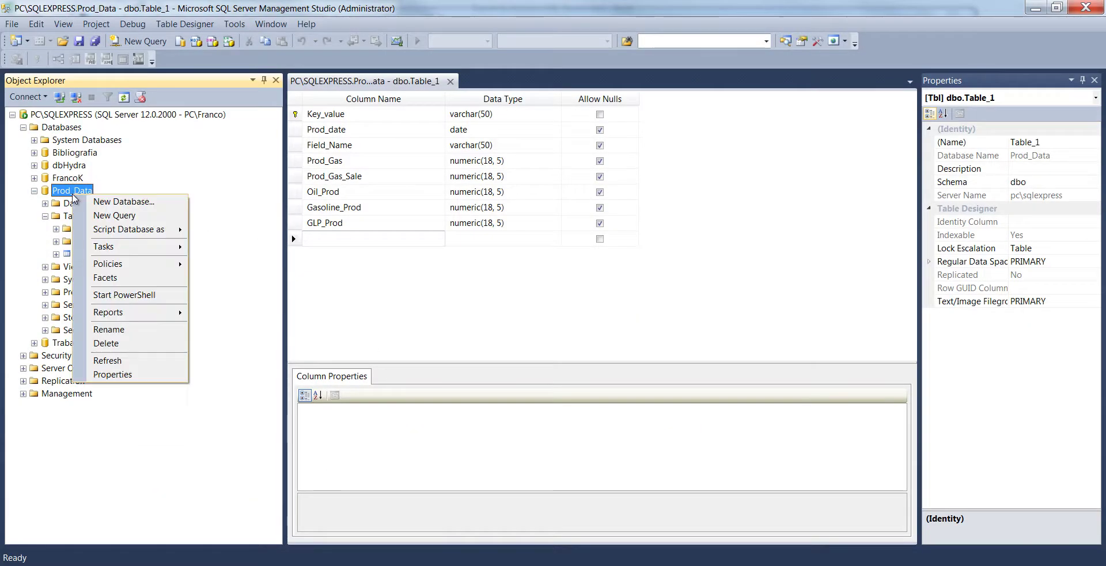
right_click(111, 252)
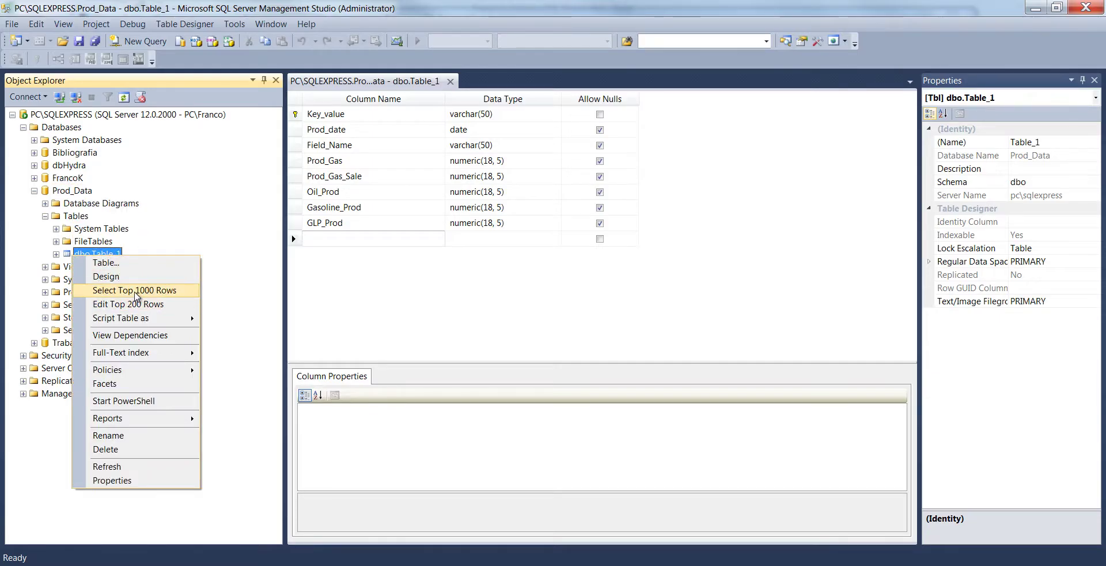
click(136, 291)
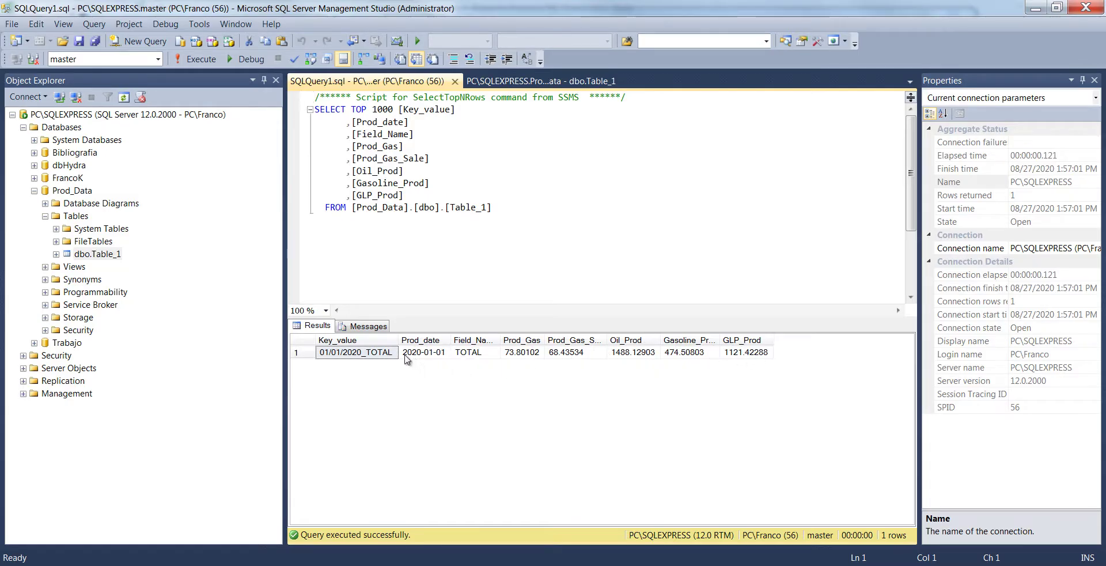
click(307, 353)
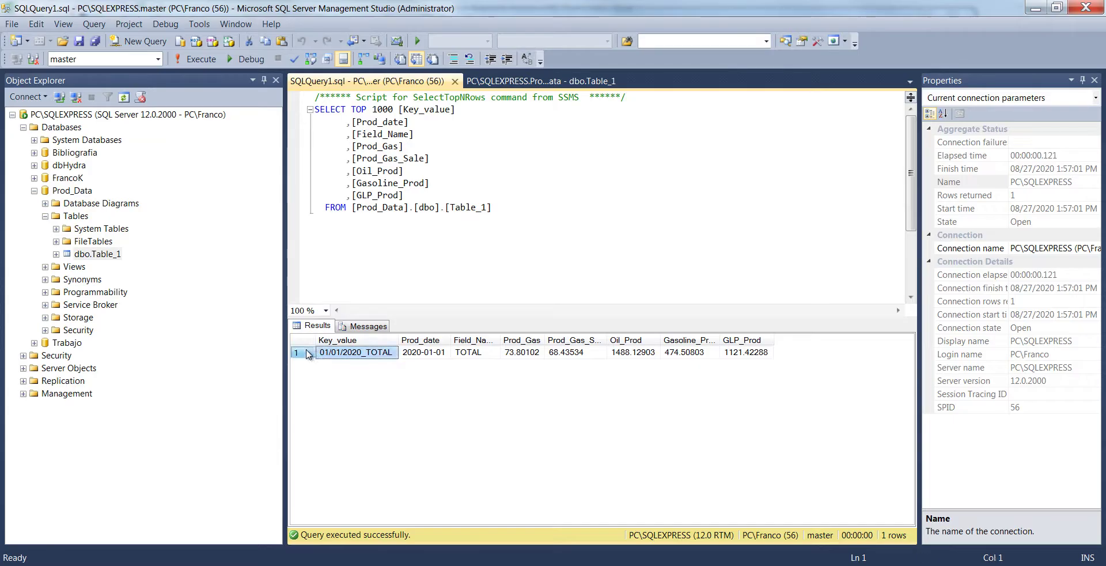
Step: Edit the top 200 rows of dbo.Table_1 and delete the 2020 TOTAL row
right_click(84, 255)
click(141, 303)
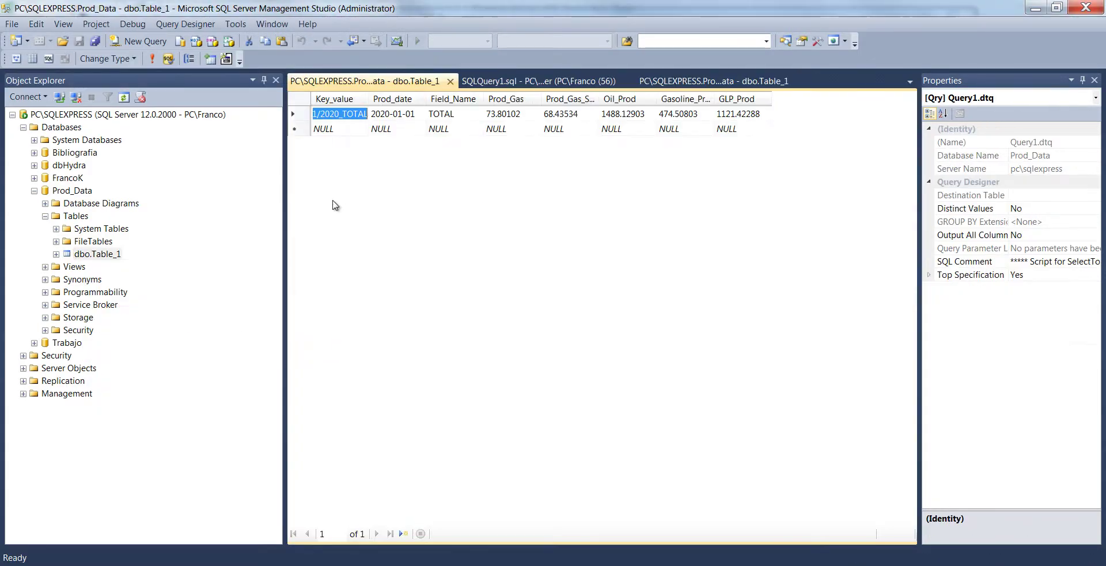
click(305, 119)
key(Delete)
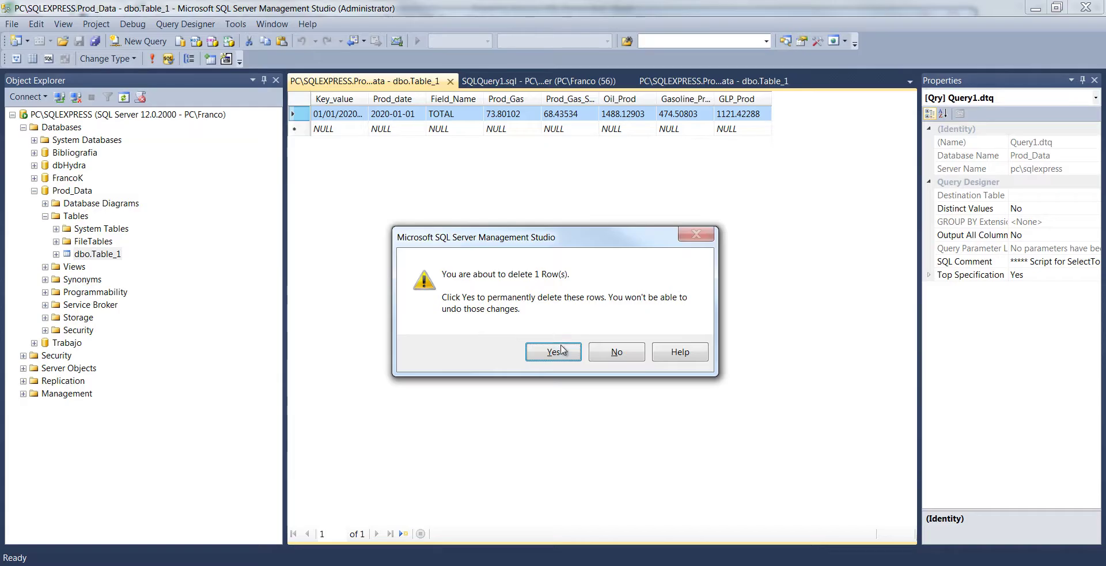
key(Return)
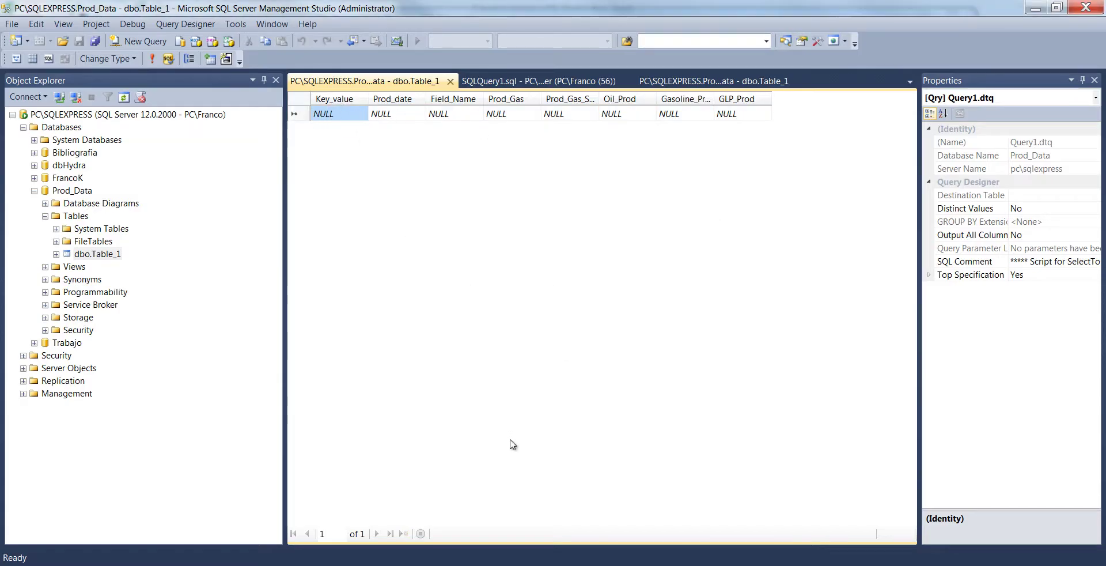
mouse_move(434, 556)
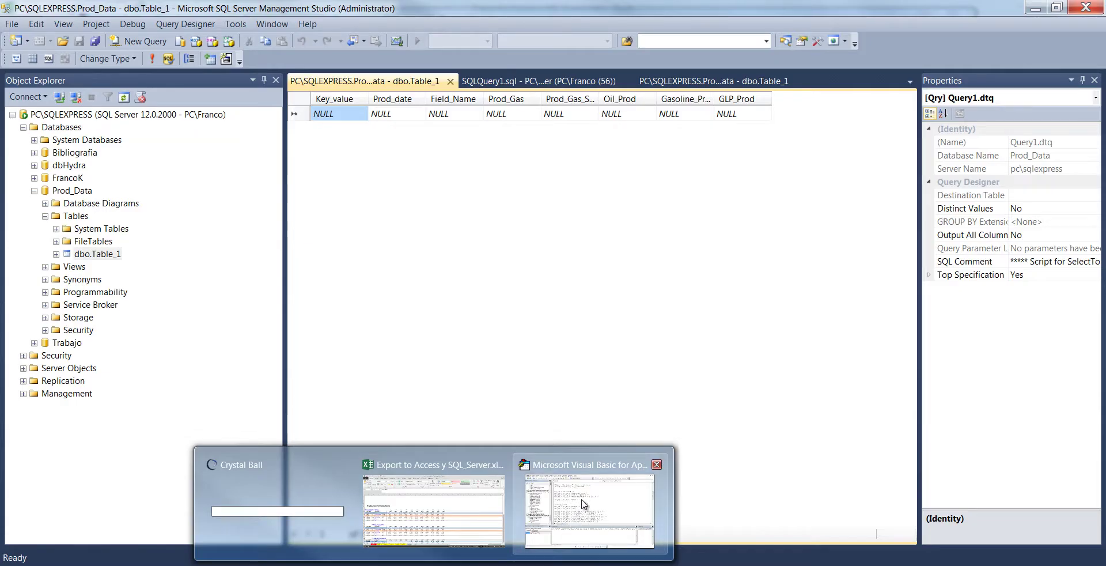
Step: Return to the VBA export macro and select ws.Name on the record ID line
mouse_move(584, 504)
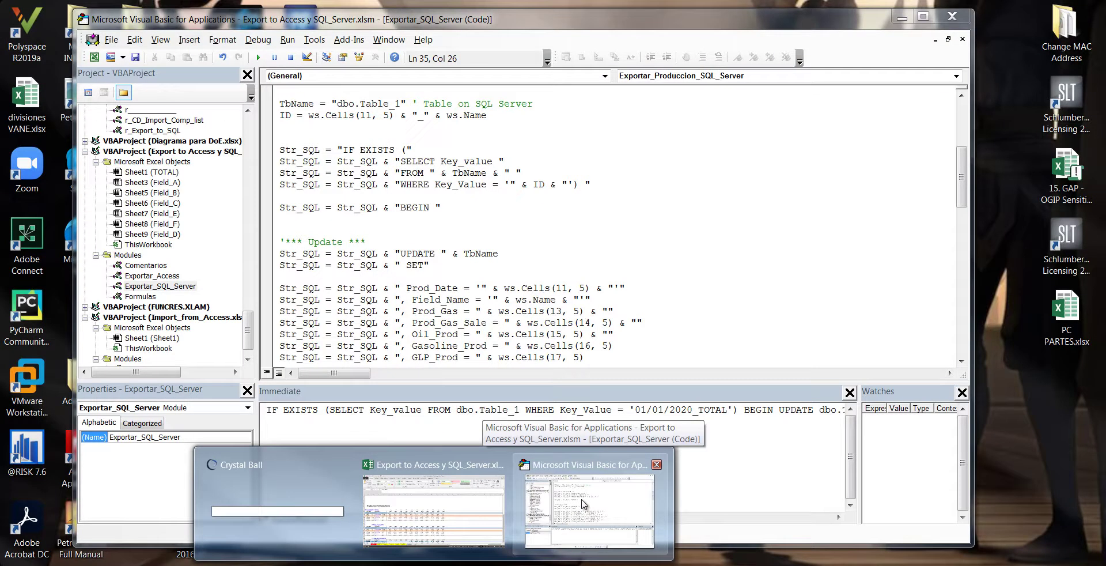
click(583, 504)
click(492, 253)
scroll(490, 262, up, 5)
scroll(484, 263, up, 1)
scroll(484, 263, down, 1)
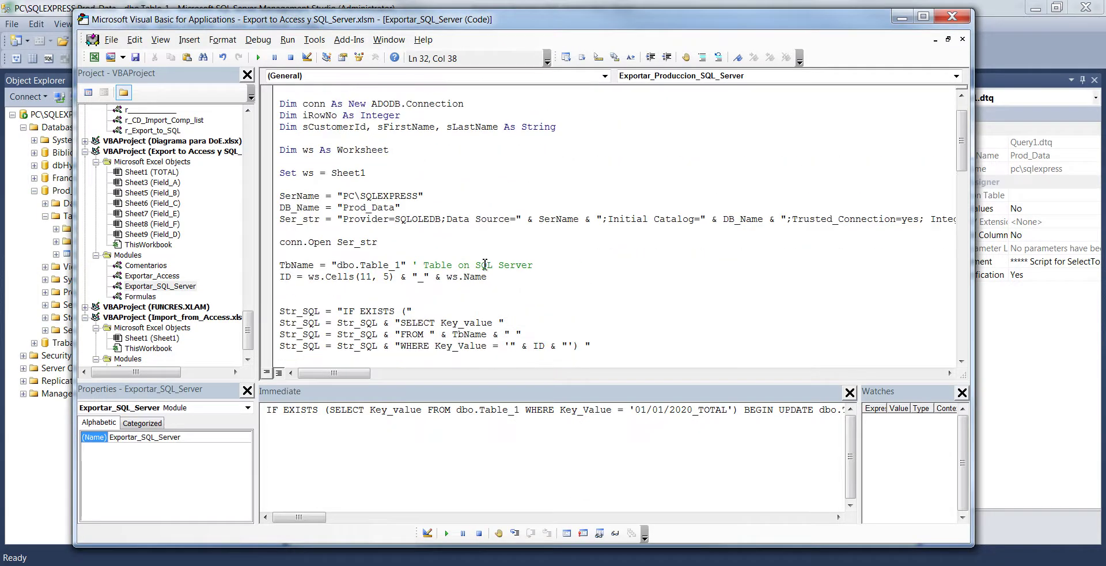
drag(493, 280, 451, 284)
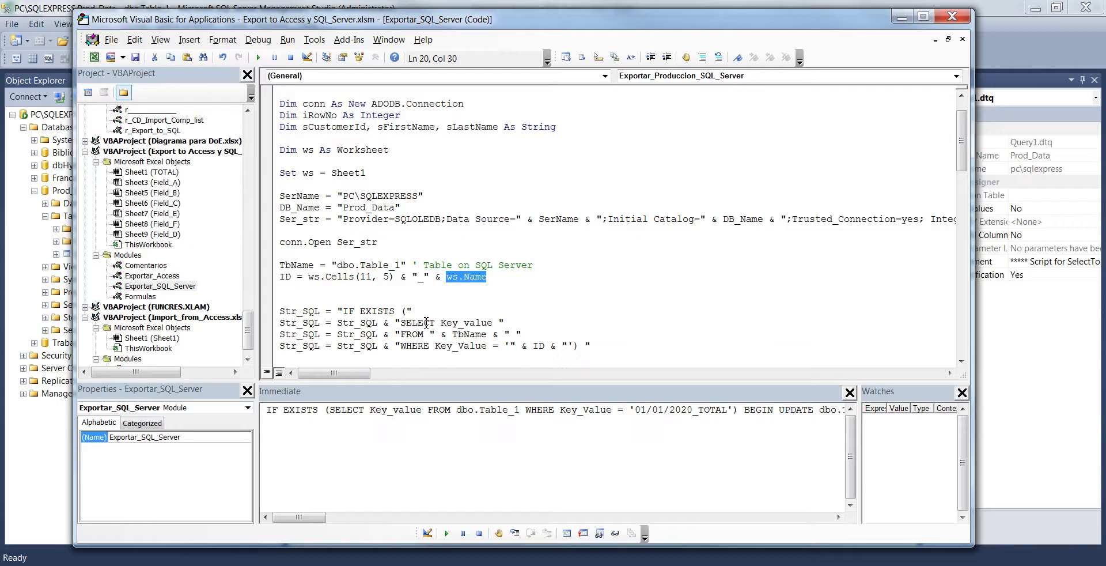
click(493, 277)
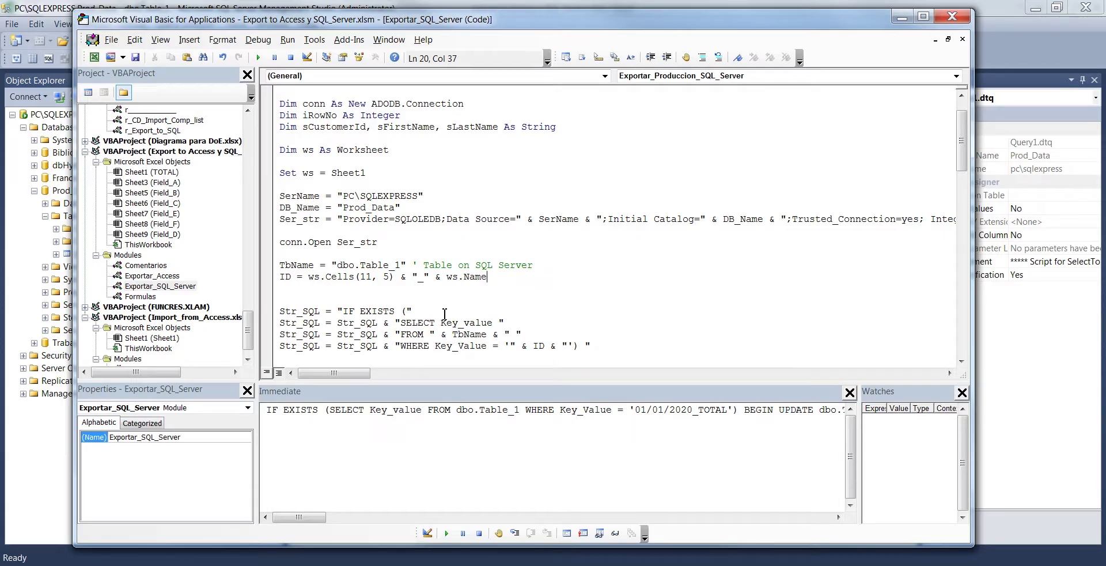
Step: Wrap ws.Cells(11, 5) in Year( ) on the ID line so only the year is used
scroll(444, 314, down, 3)
scroll(444, 314, up, 2)
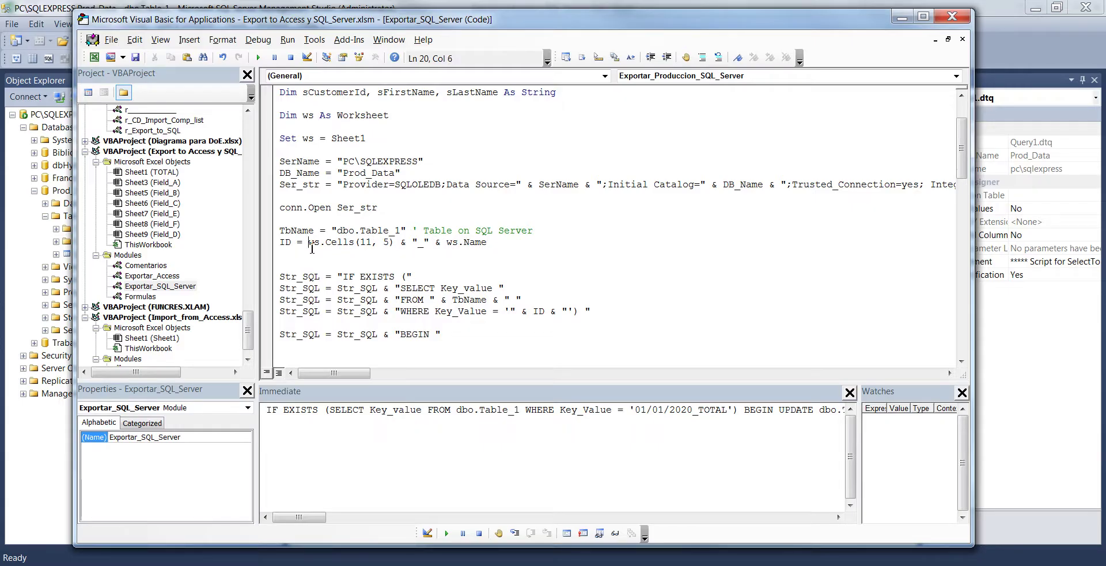
text(year()
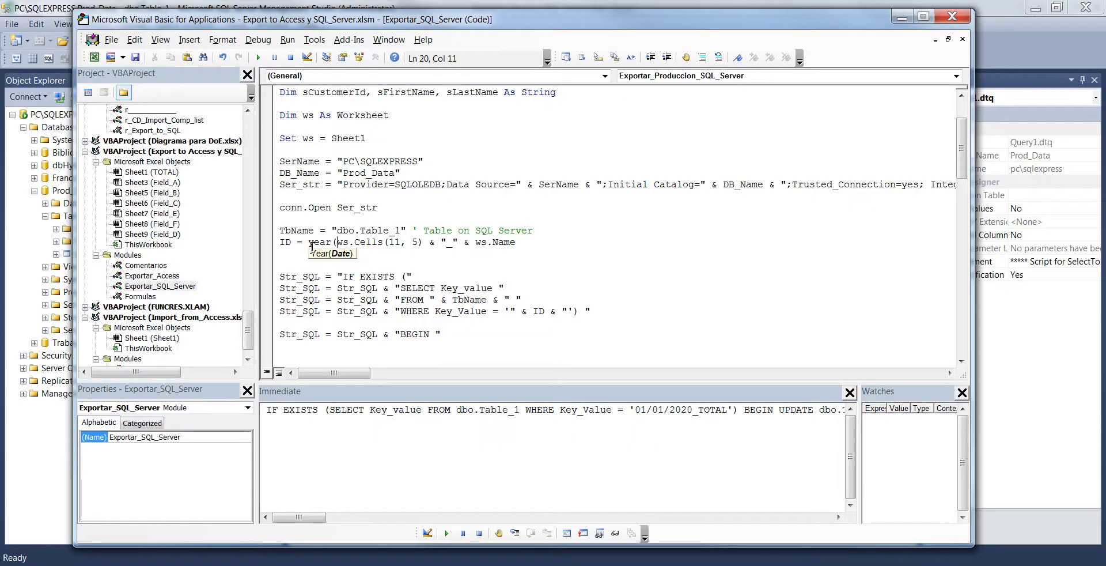
click(422, 242)
text())
click(415, 254)
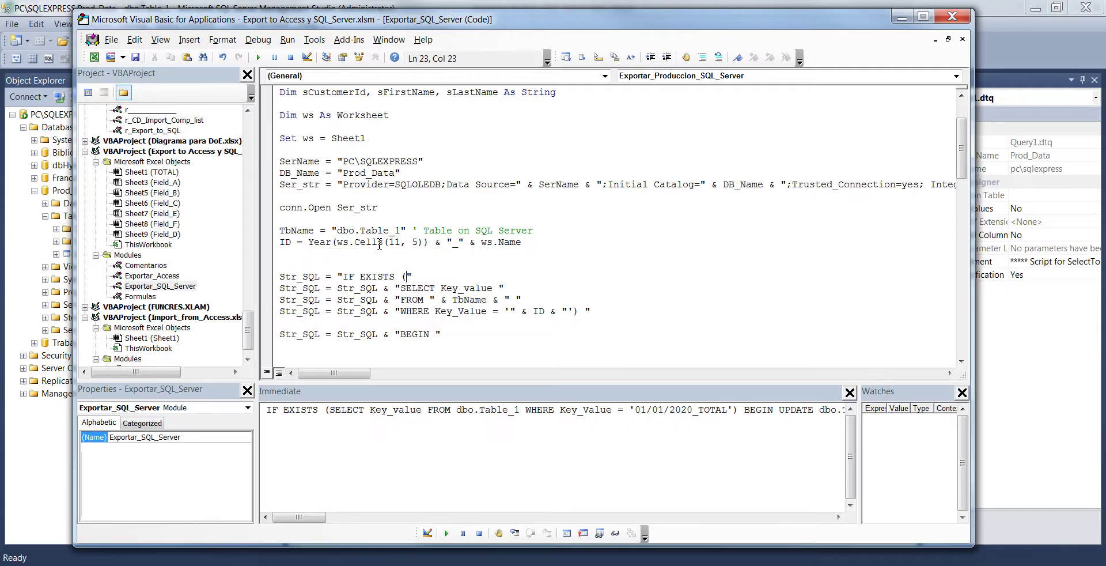
drag(526, 242, 488, 244)
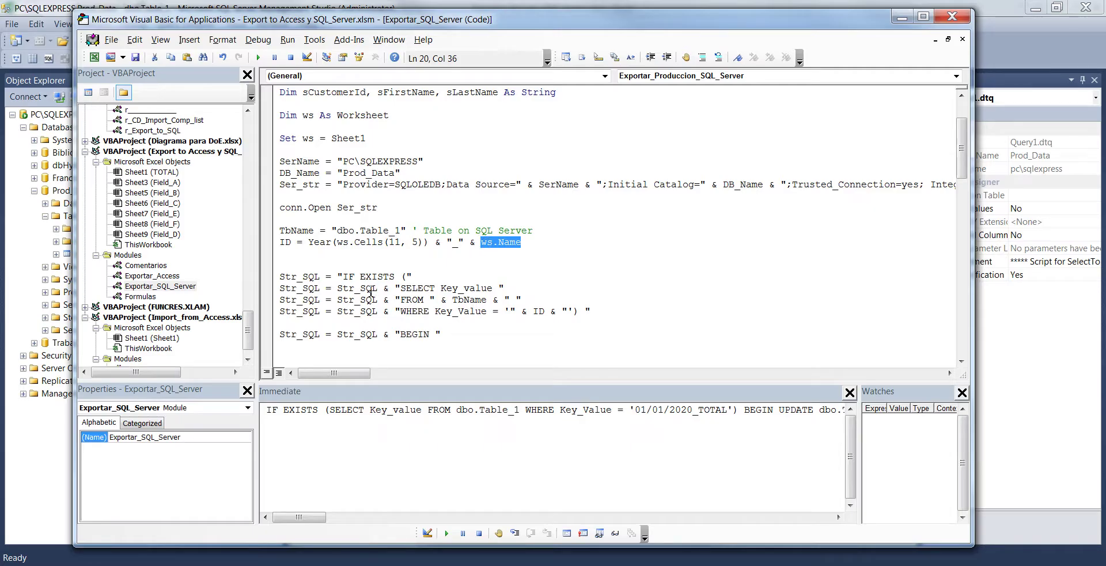
click(383, 277)
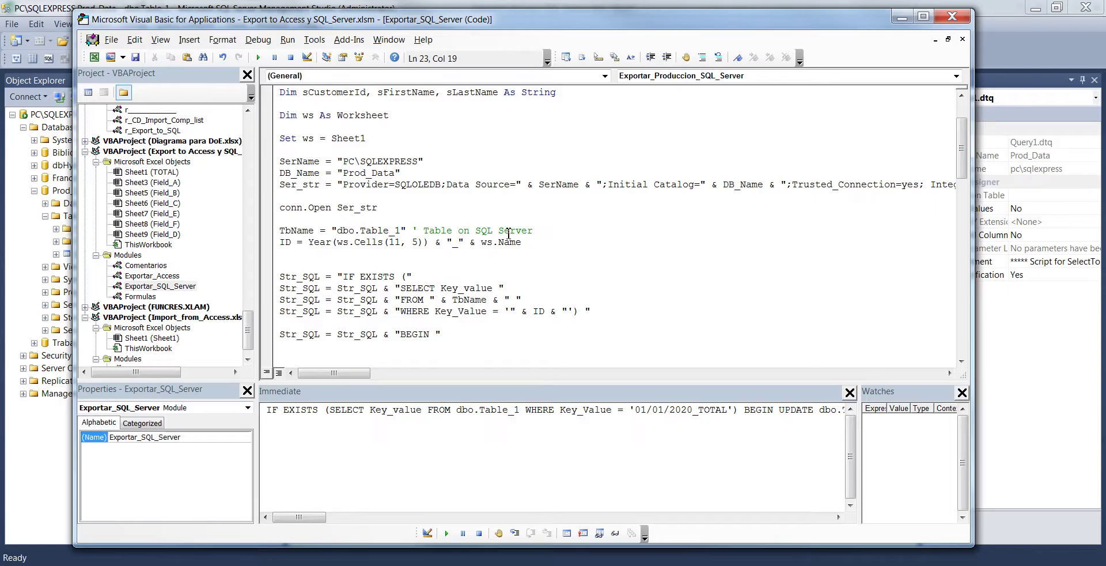
Step: Insert the line n_col = 5 below the TbName assignment
key(Return)
key(Return)
key(Return)
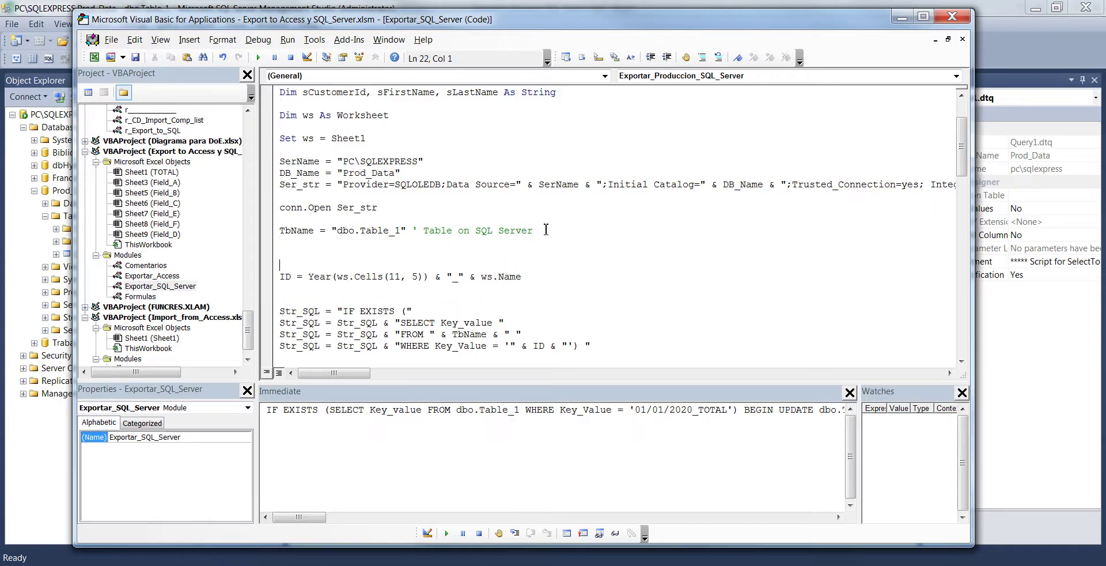
text(n_col = )
text(5)
key(Return)
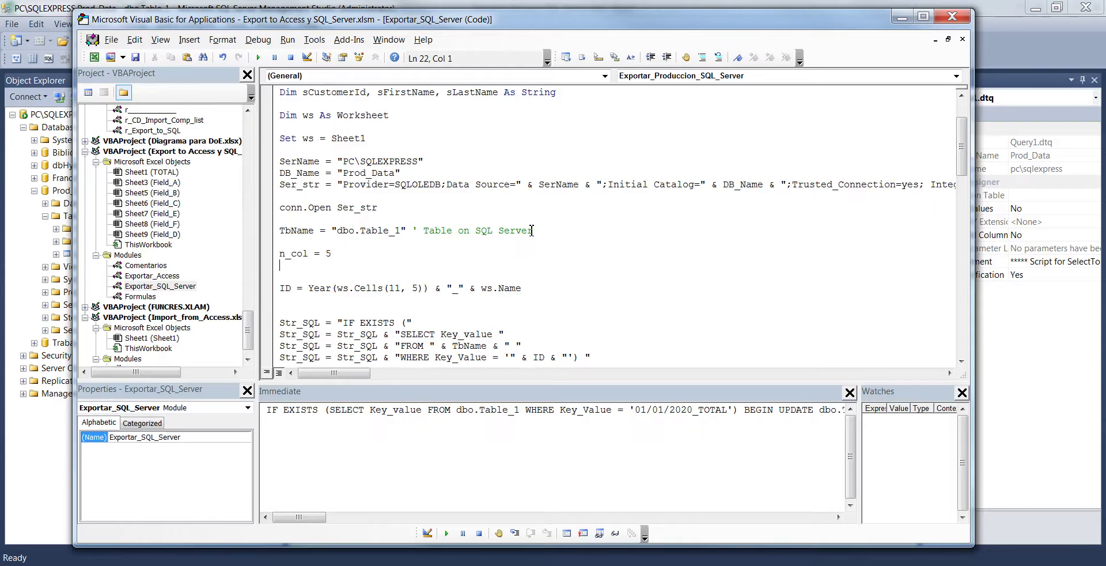
key(Return)
Step: Add the n_col increment and close the loop with Loop Until ws.Cells(11, n_col) = "" Or n_col >= 500
text(do)
scroll(518, 231, down, 6)
scroll(472, 232, down, 6)
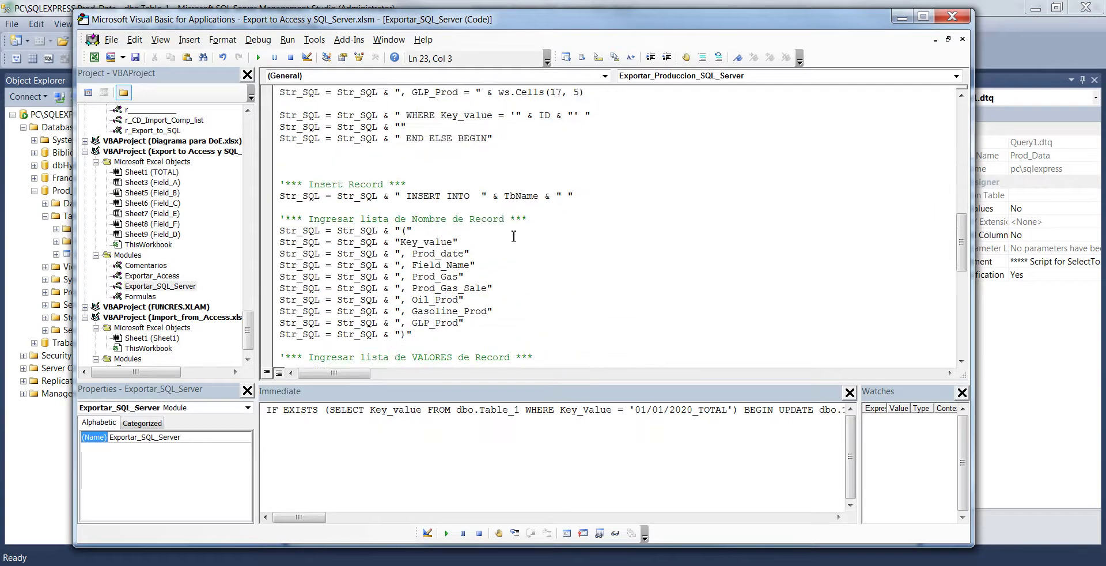
scroll(432, 234, down, 6)
scroll(395, 235, down, 5)
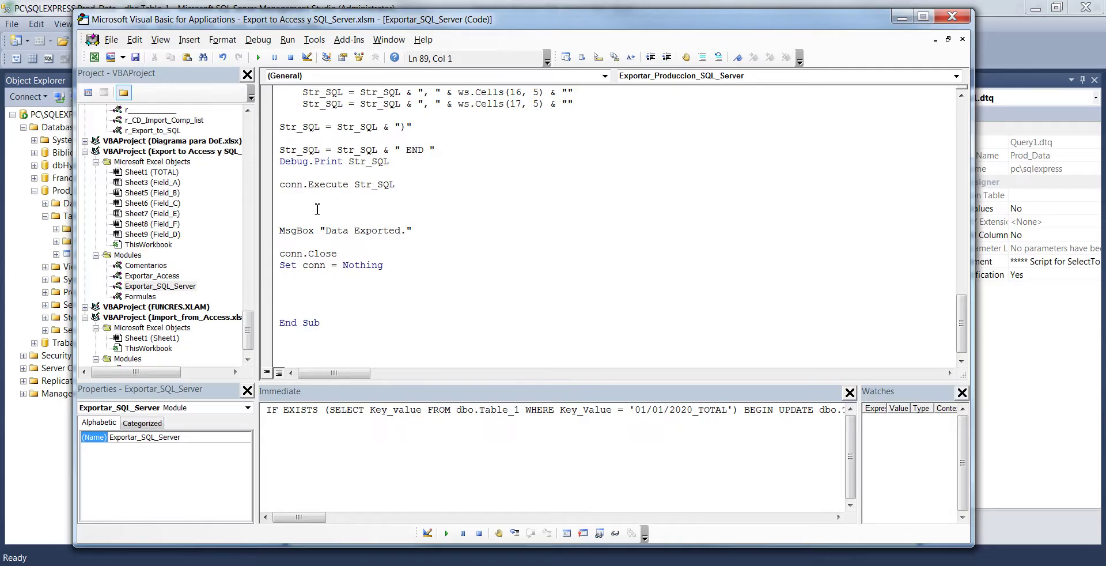
text(n_col = )
text(n)
key(Return)
key(Return)
text(loop until)
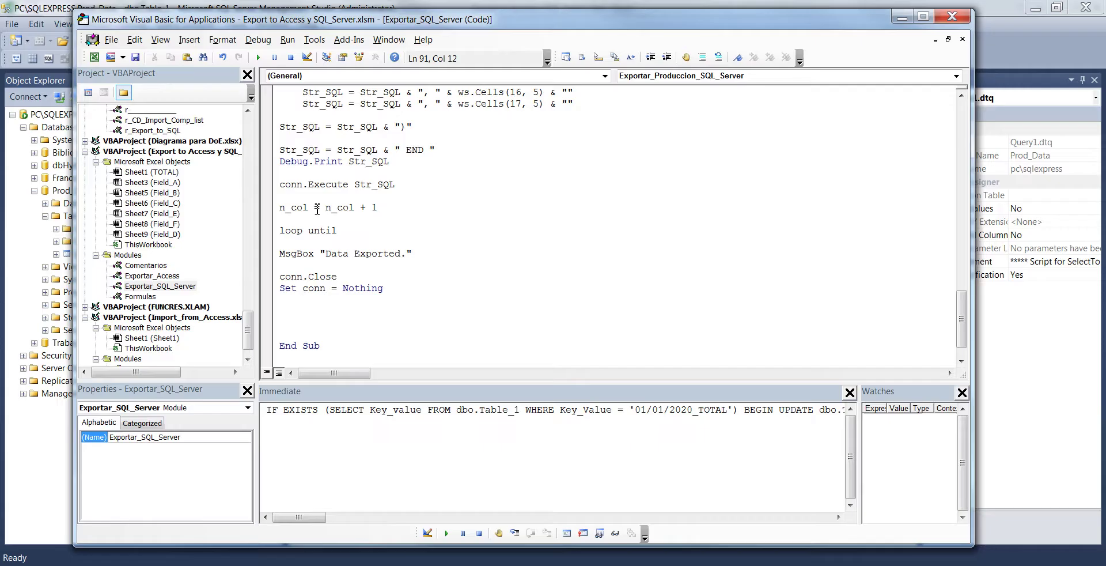
text(n_)
text(ws.Cells(11)
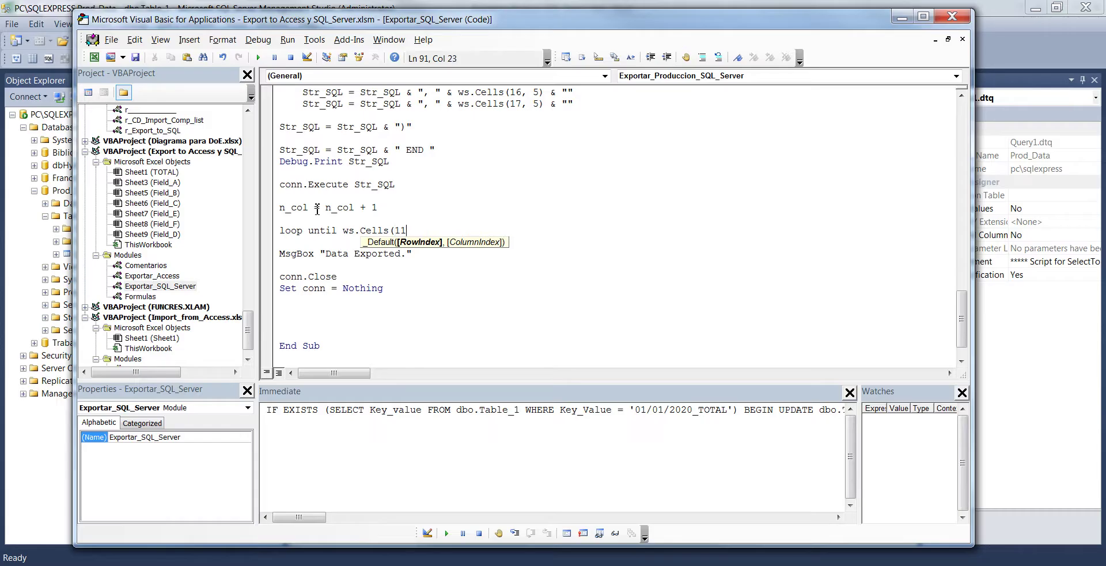
text(,n_col))
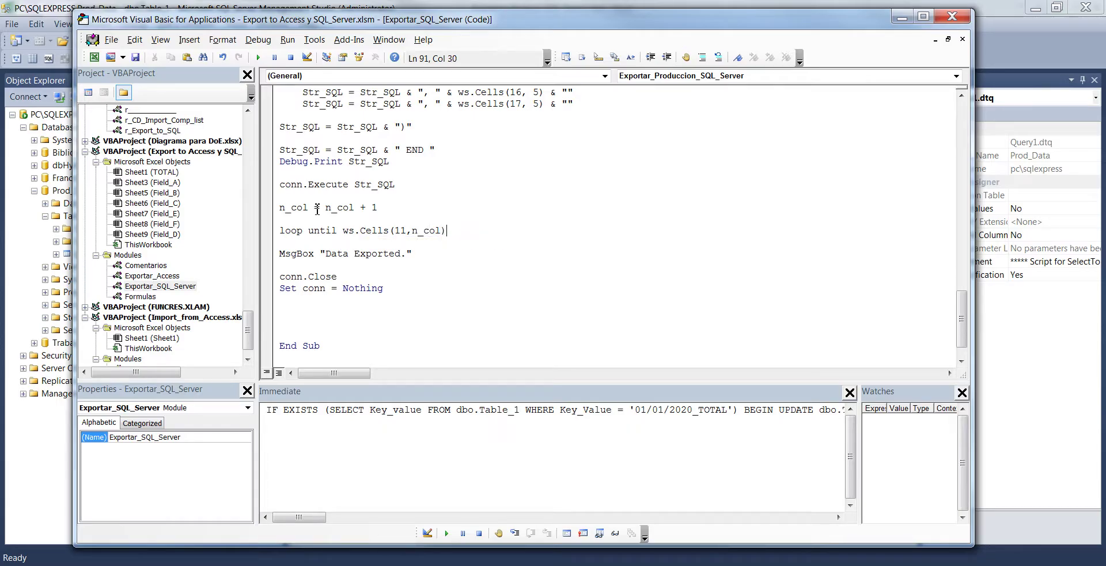
text(or n)
text(_col=> 500)
key(Return)
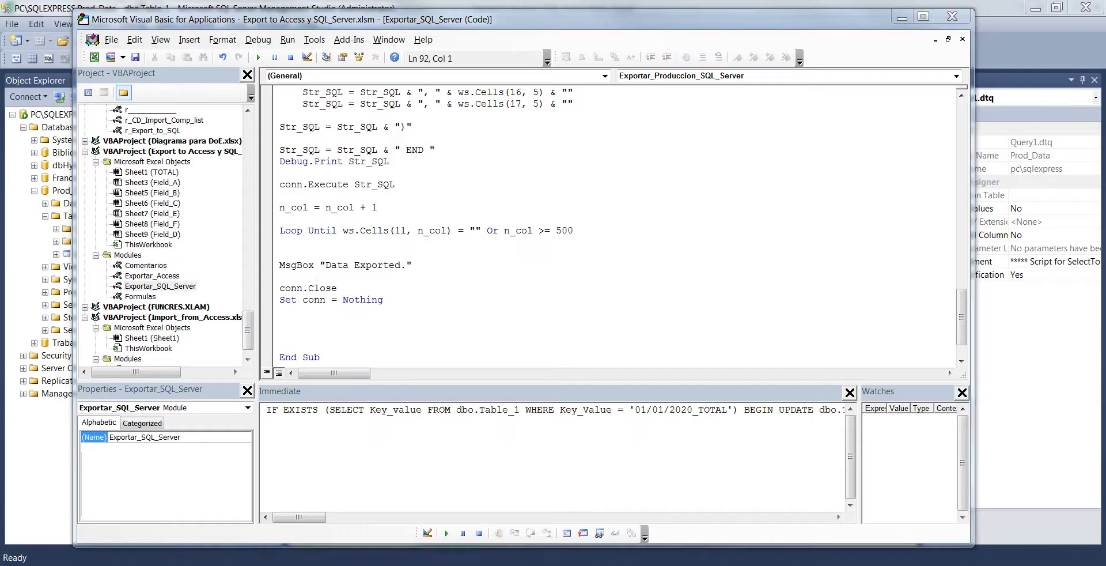
Step: Check the year cells and the first empty cell in row 11 of Excel's TOTAL sheet
click(405, 519)
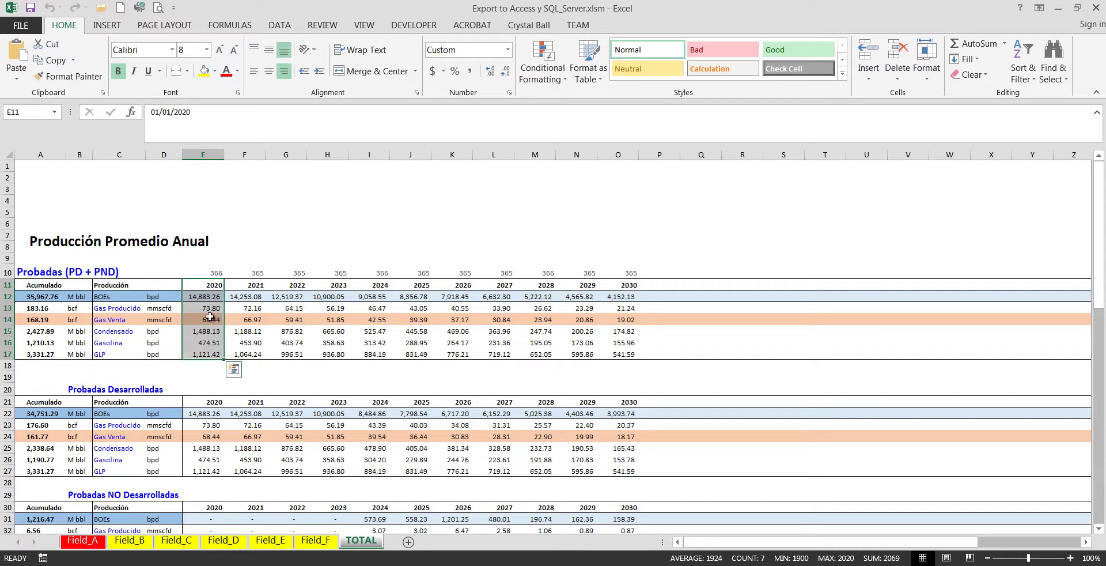
click(213, 285)
key(Right)
key(Right)
key(Right)
key(Right)
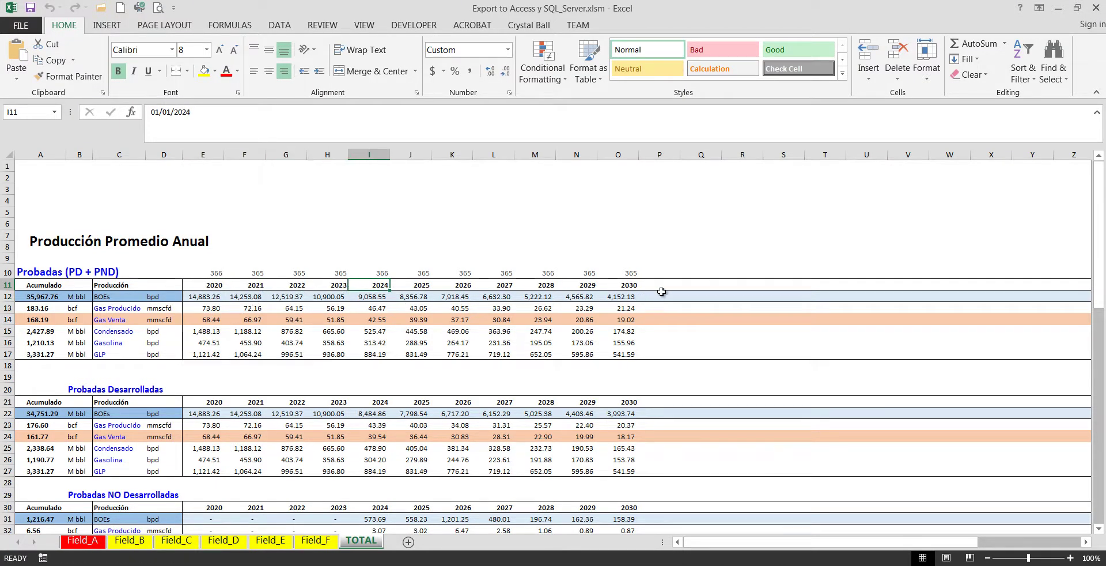
key(Right)
click(660, 285)
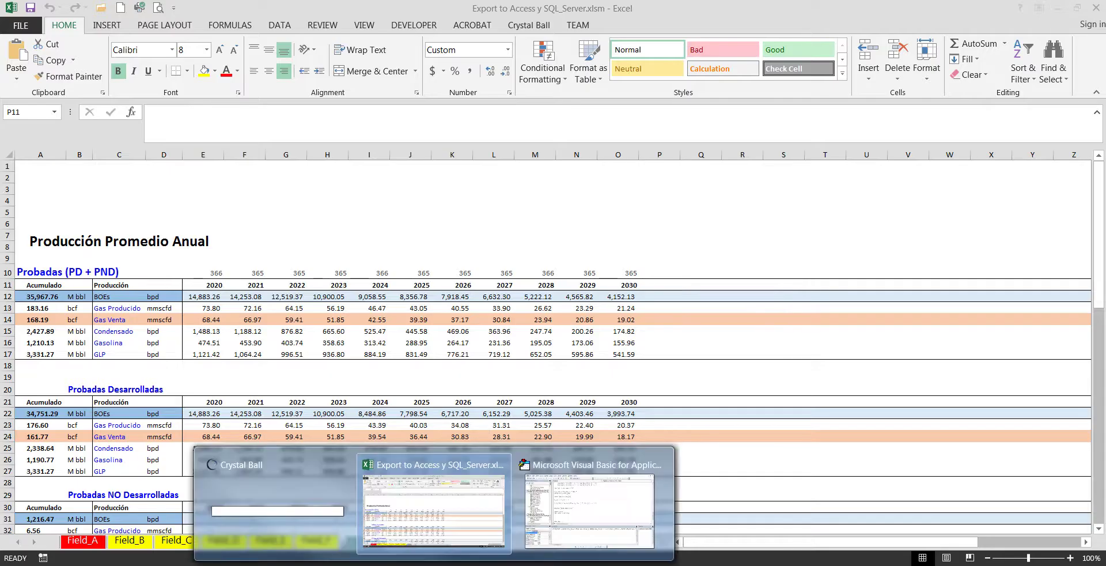
click(591, 510)
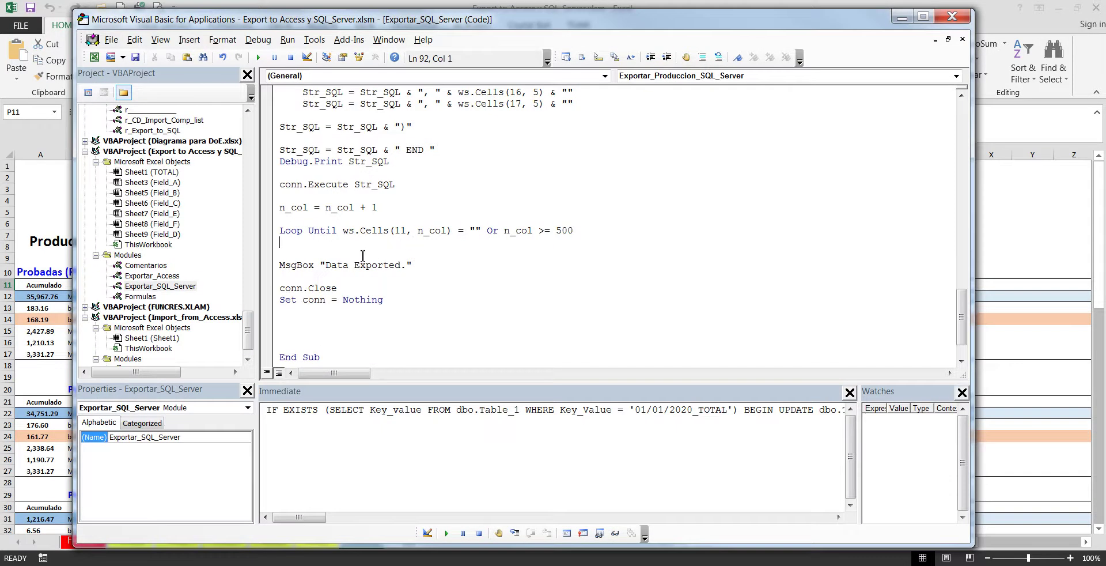
Step: Copy n_col and paste it over the fixed column 5 in the ID line
click(356, 219)
scroll(356, 219, up, 5)
scroll(355, 219, up, 2)
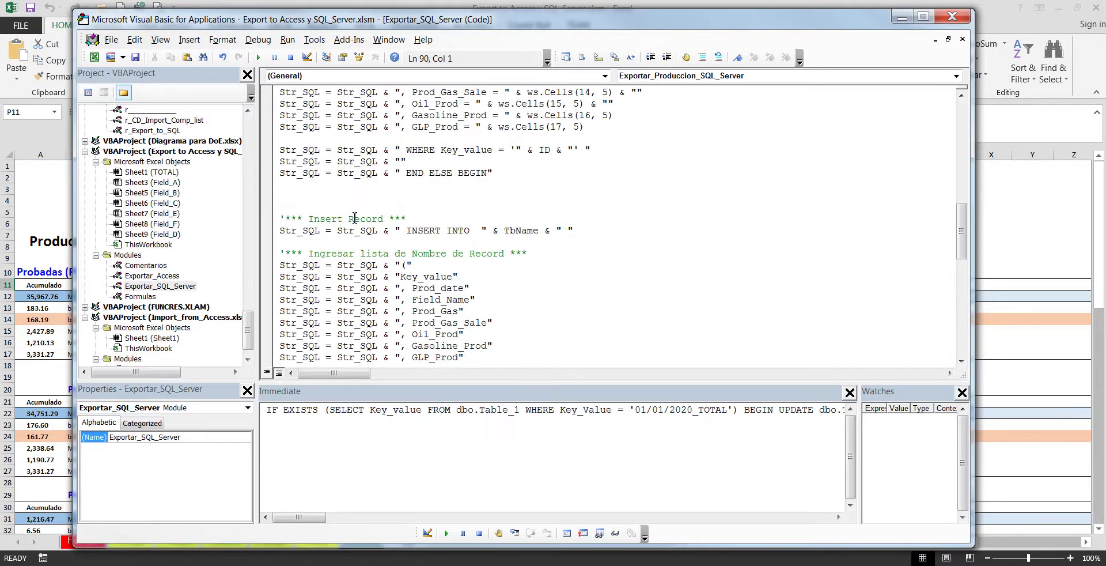
scroll(355, 219, up, 2)
scroll(355, 219, up, 2)
scroll(356, 219, up, 2)
drag(308, 220, 279, 219)
key(ctrl+c)
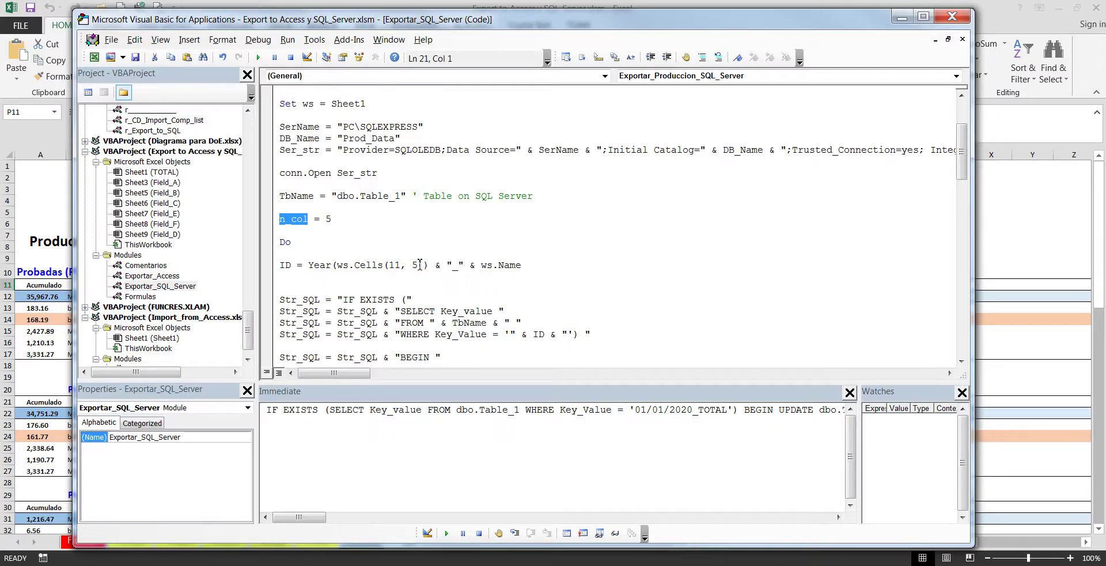
double_click(414, 266)
key(ctrl+v)
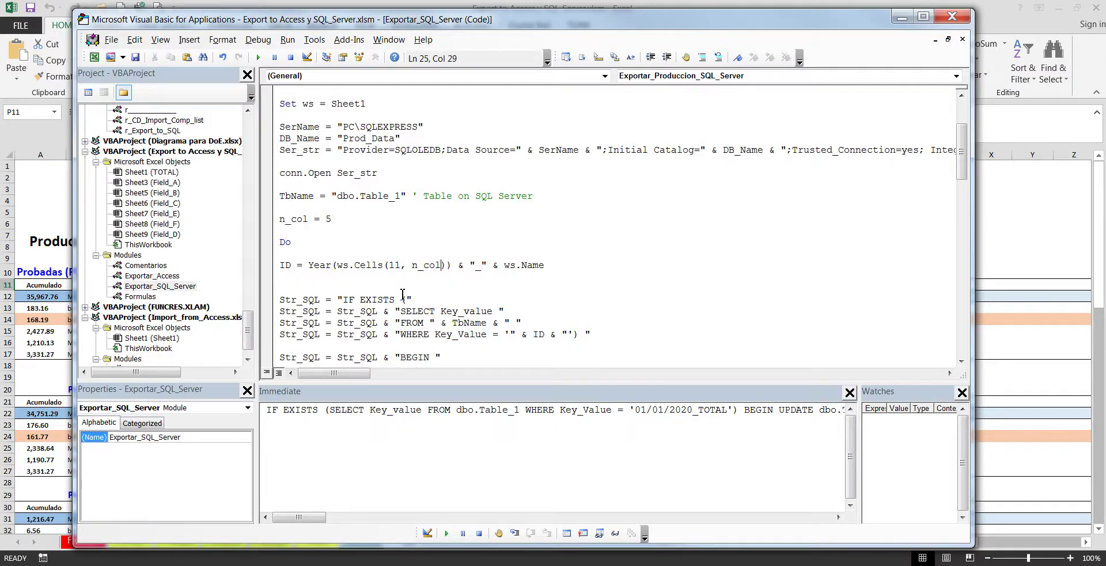
Step: Replace the 5 with n_col in the Prod_Date, Prod_Gas, Prod_Gas_Sale, Oil_Prod, Gasoline_Prod and GLP_Prod references
scroll(403, 295, down, 1)
scroll(403, 295, down, 1)
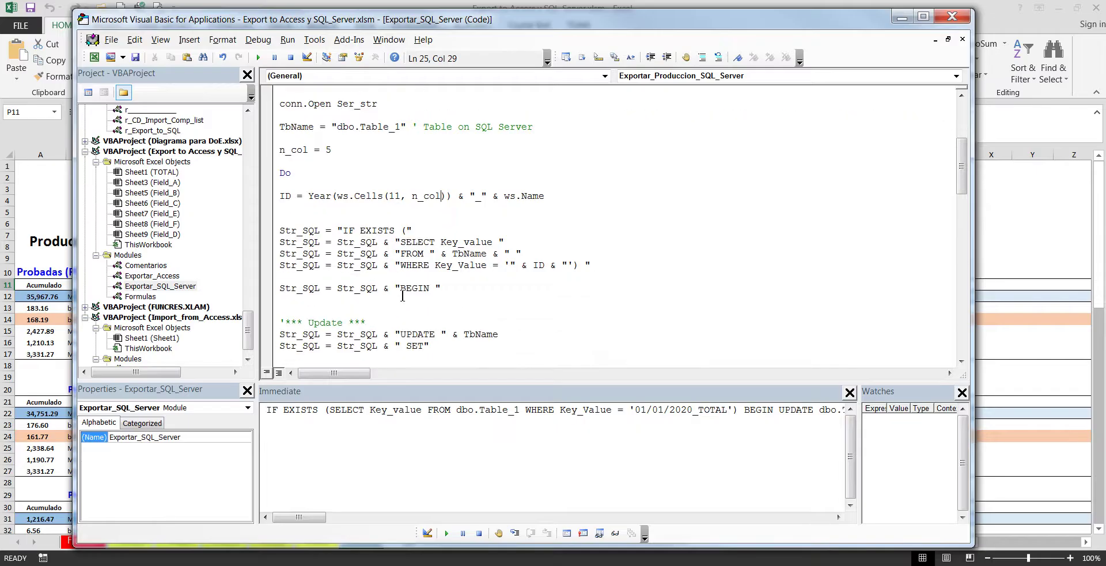
scroll(403, 295, down, 1)
scroll(403, 295, down, 1)
scroll(403, 295, down, 2)
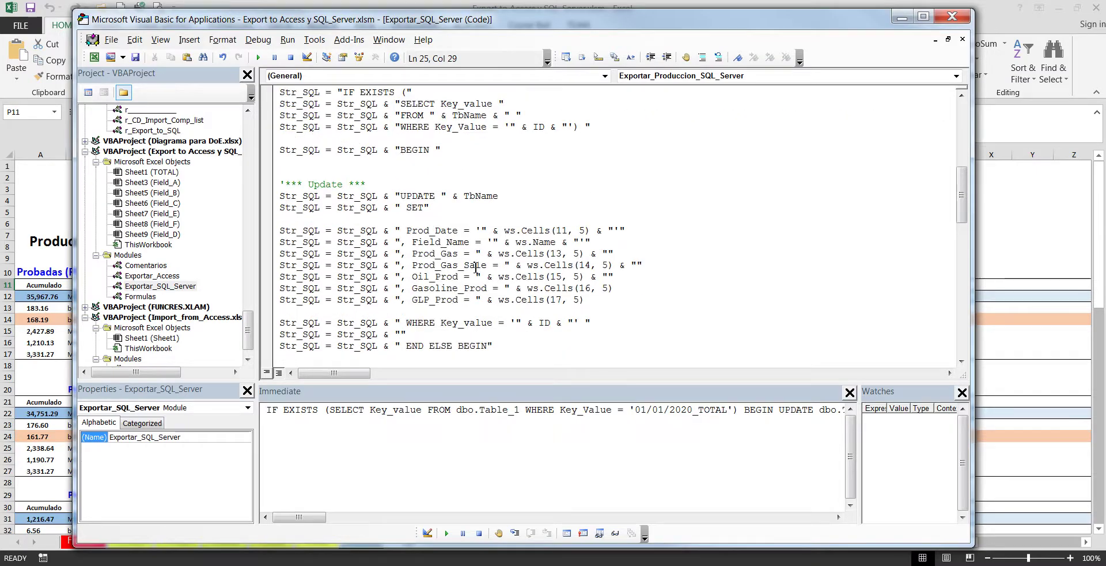
double_click(583, 230)
key(ctrl+v)
double_click(578, 254)
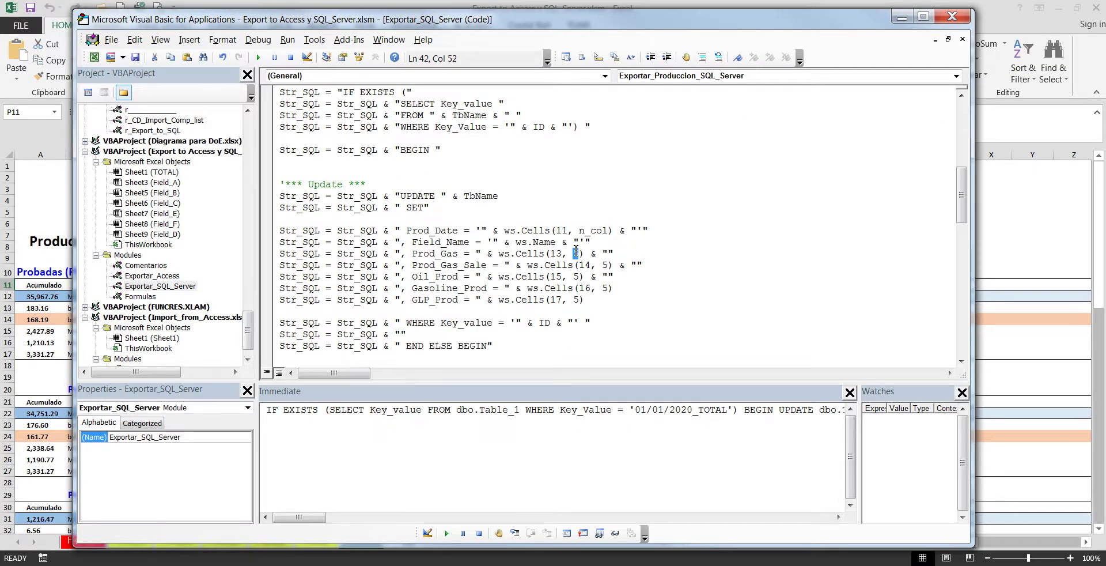
key(ctrl+v)
double_click(607, 266)
key(ctrl+v)
double_click(578, 276)
key(ctrl+v)
double_click(607, 288)
key(ctrl+v)
double_click(578, 300)
key(ctrl+v)
Step: Replace the 5 with n_col in the VALUES date cell and Cells(13, 5) through Cells(17, 5)
scroll(526, 310, down, 4)
scroll(526, 310, down, 4)
scroll(520, 305, down, 4)
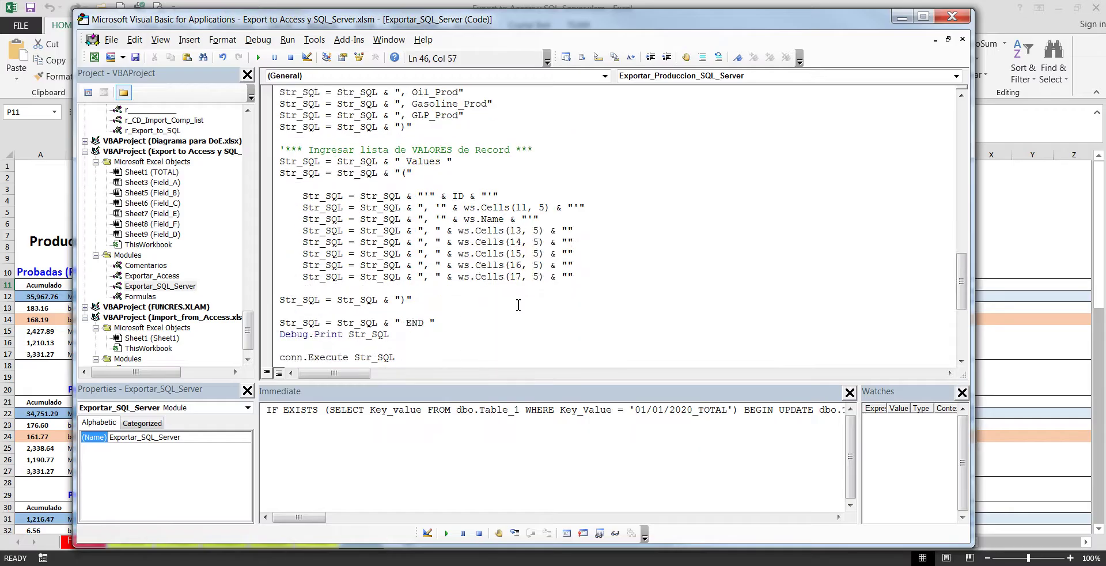
double_click(543, 208)
key(ctrl+v)
double_click(539, 230)
key(ctrl+v)
double_click(539, 242)
key(ctrl+v)
click(539, 254)
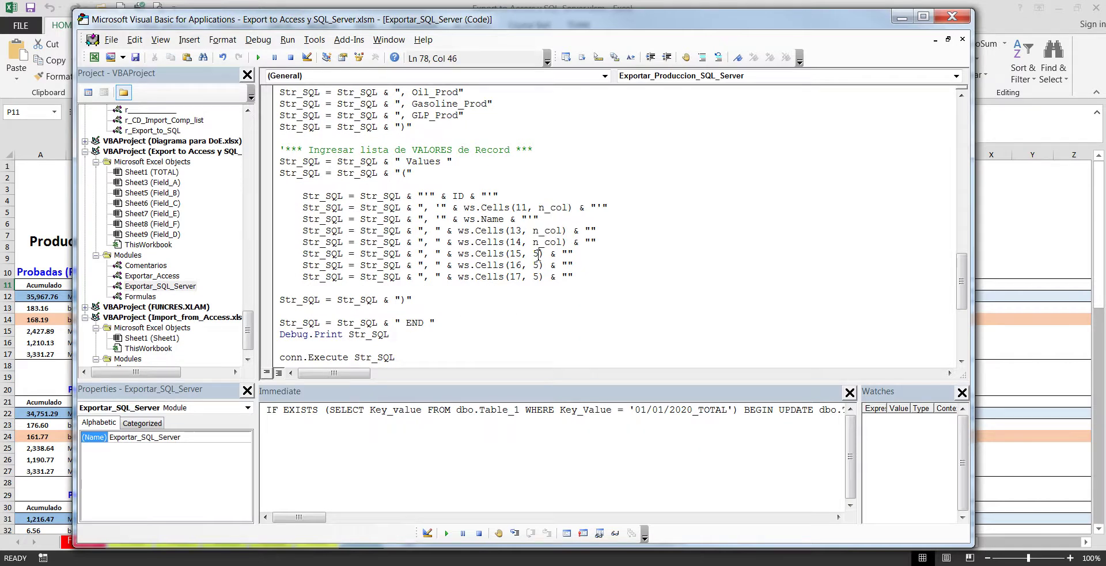
double_click(539, 253)
key(ctrl+v)
double_click(537, 265)
key(ctrl+v)
double_click(535, 277)
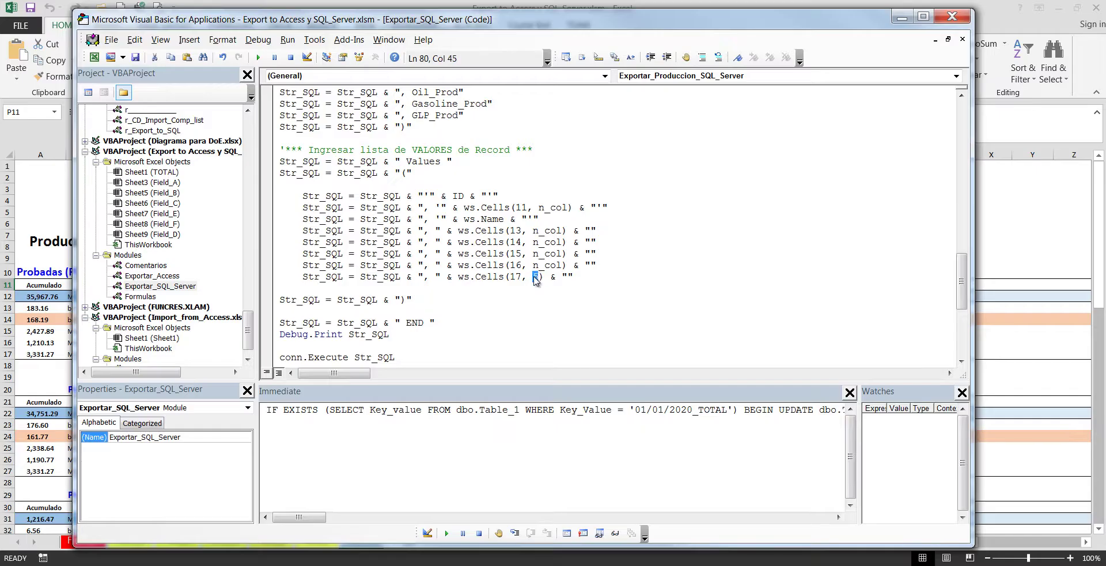
key(ctrl+v)
click(493, 276)
Step: Run the export macro, printing IF EXISTS statements through 2030_TOTAL
scroll(495, 271, down, 4)
scroll(495, 271, down, 3)
scroll(495, 269, up, 3)
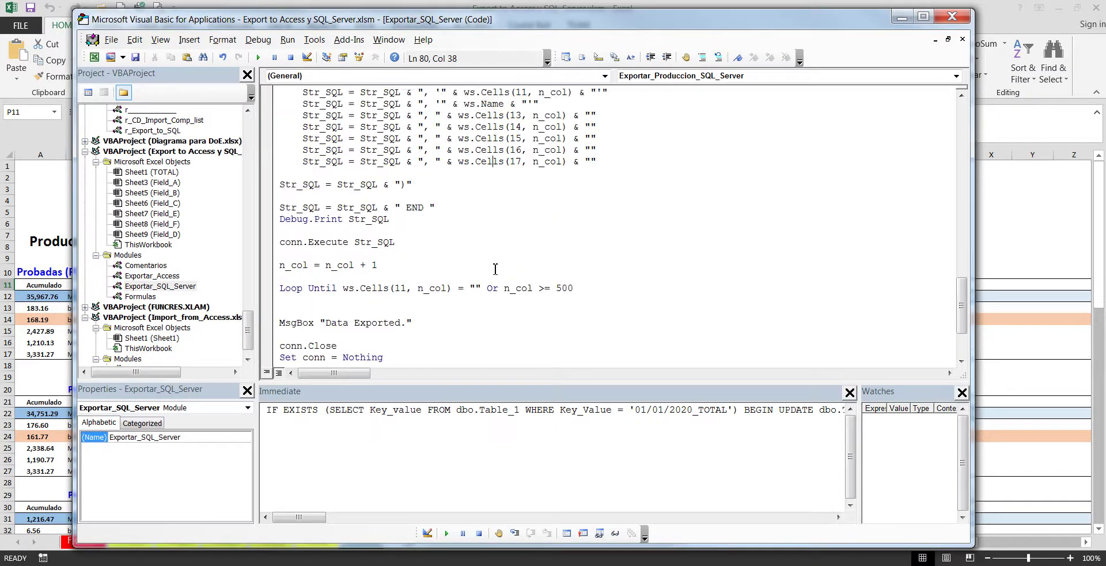
scroll(496, 270, up, 6)
scroll(496, 269, up, 6)
click(378, 172)
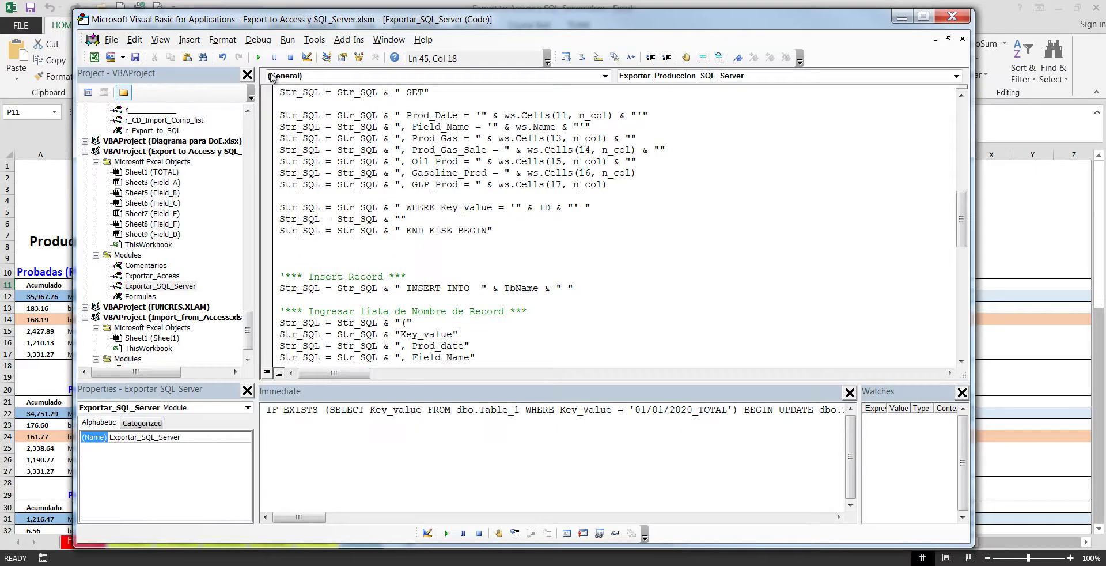
click(258, 58)
Step: Dismiss the Data Exported message and rerun the SELECT on dbo.Table_1 in SSMS to see 11 rows
click(565, 337)
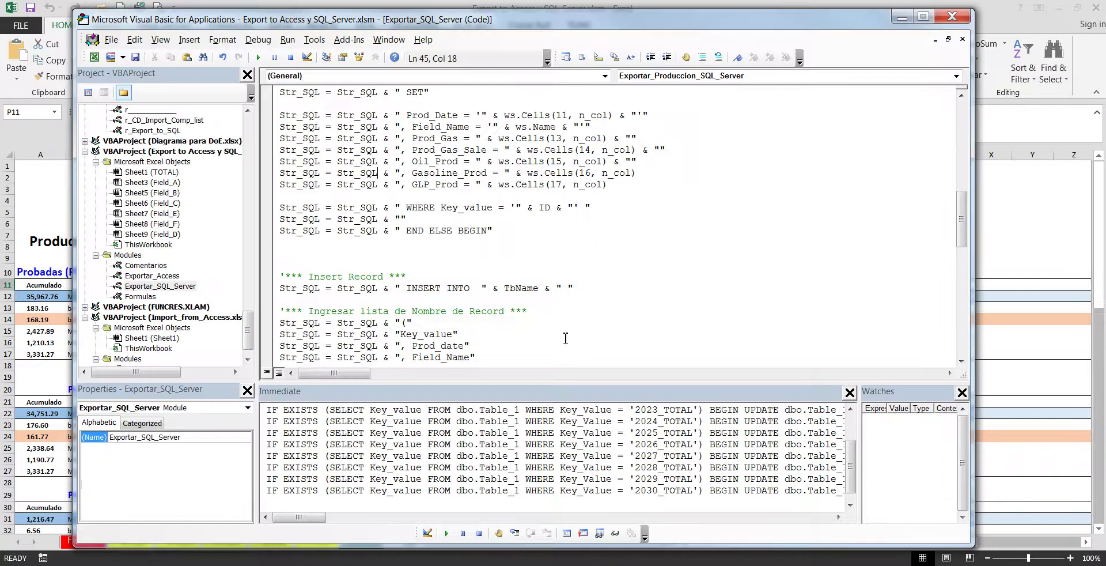
click(426, 564)
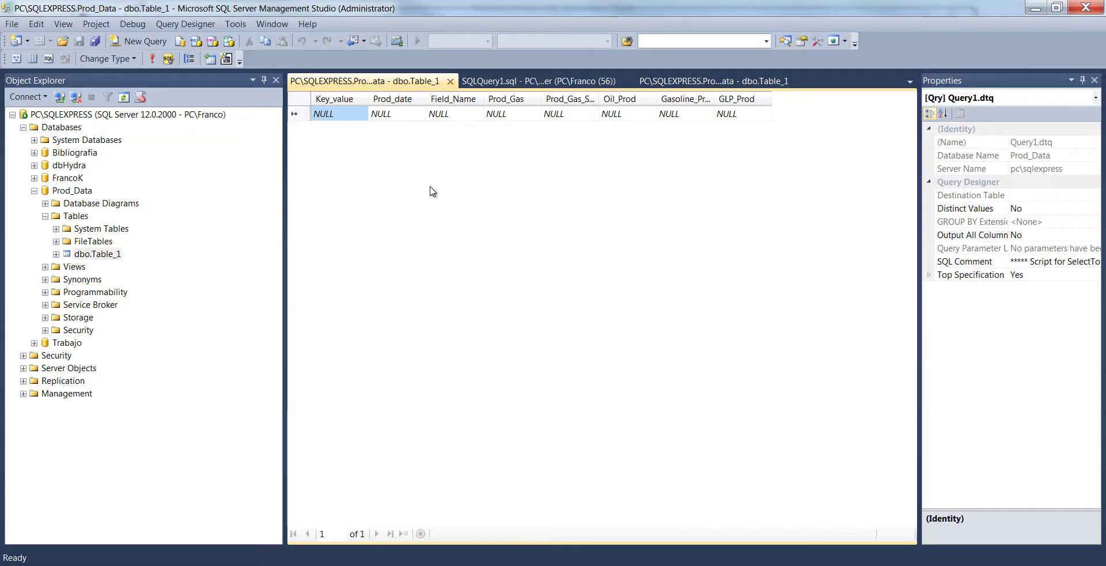
click(494, 83)
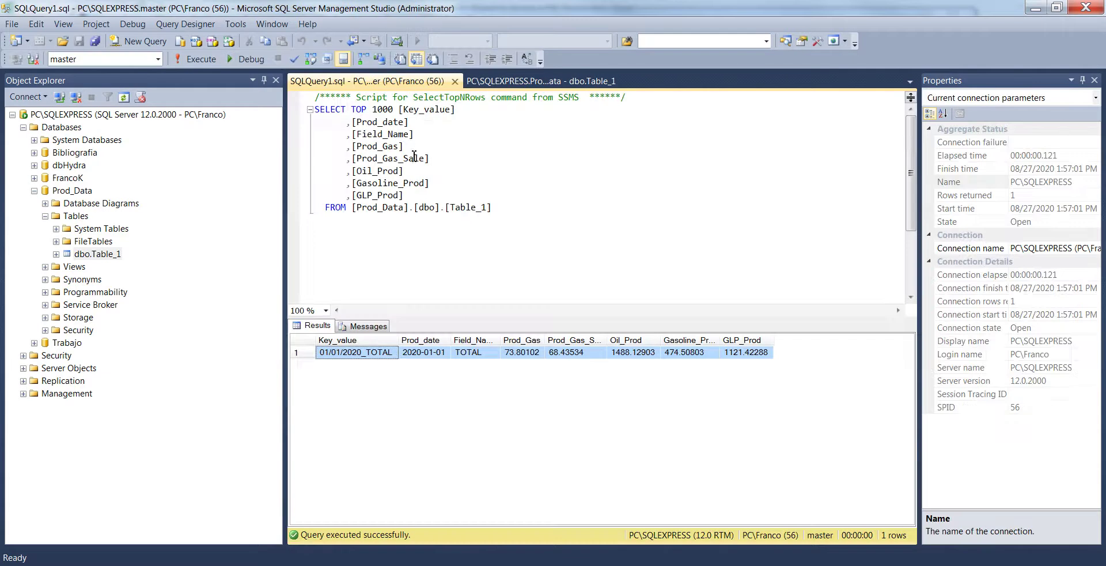
click(406, 170)
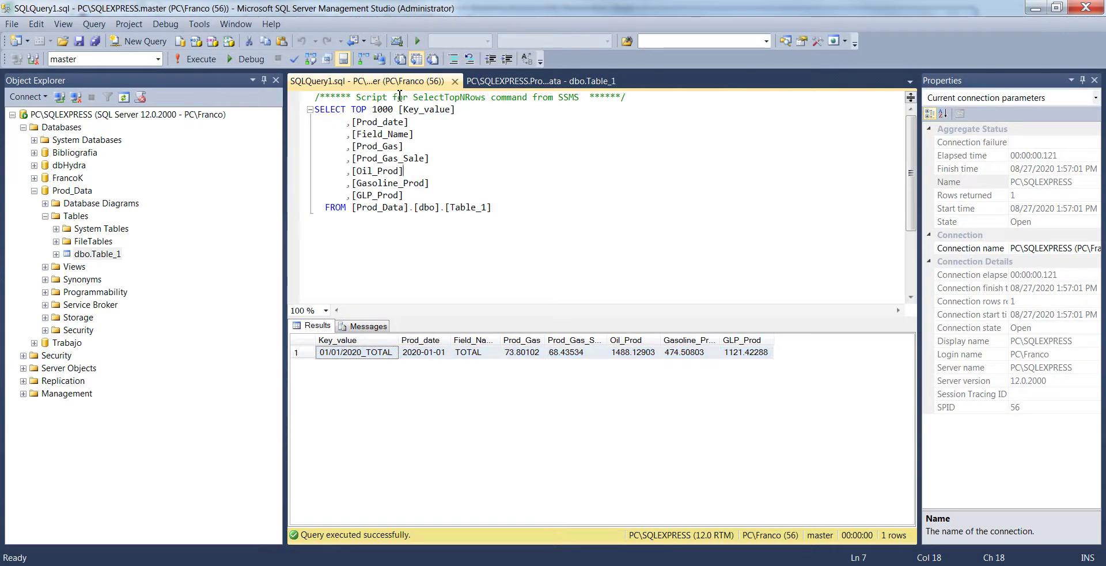
drag(525, 214, 314, 96)
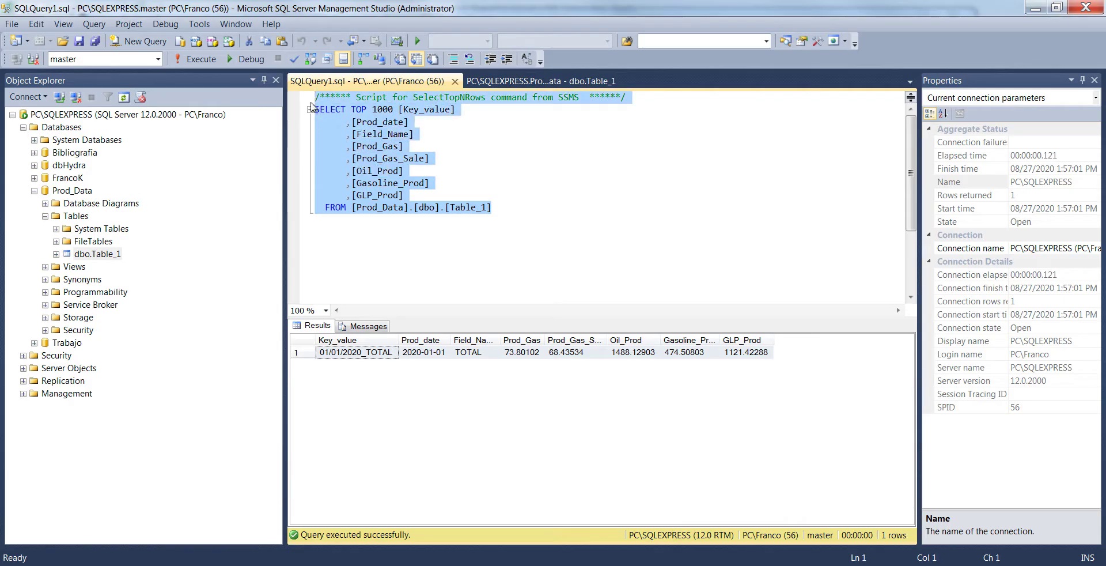
click(473, 378)
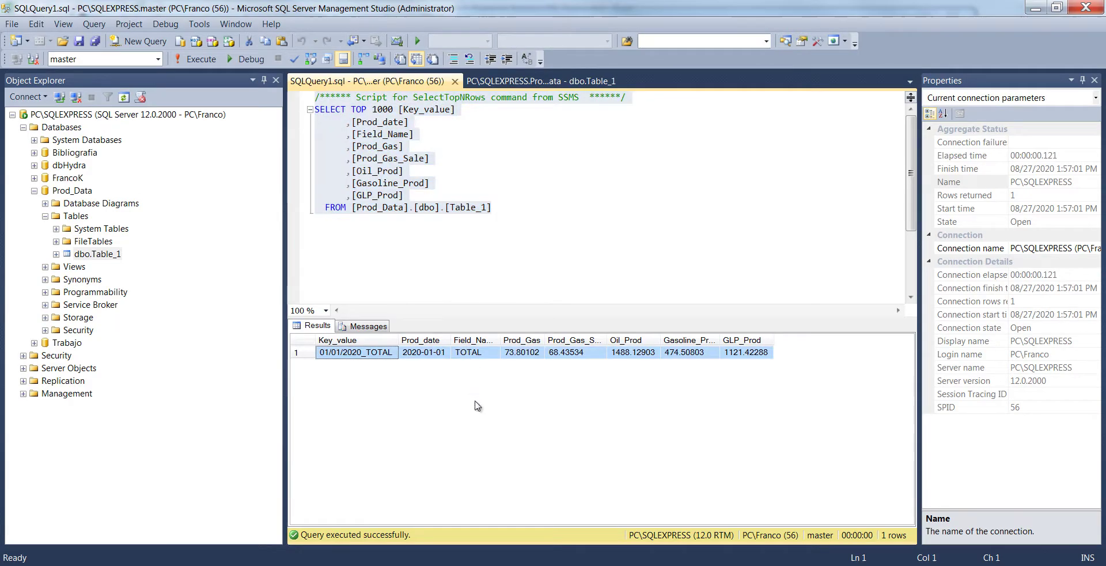
click(383, 158)
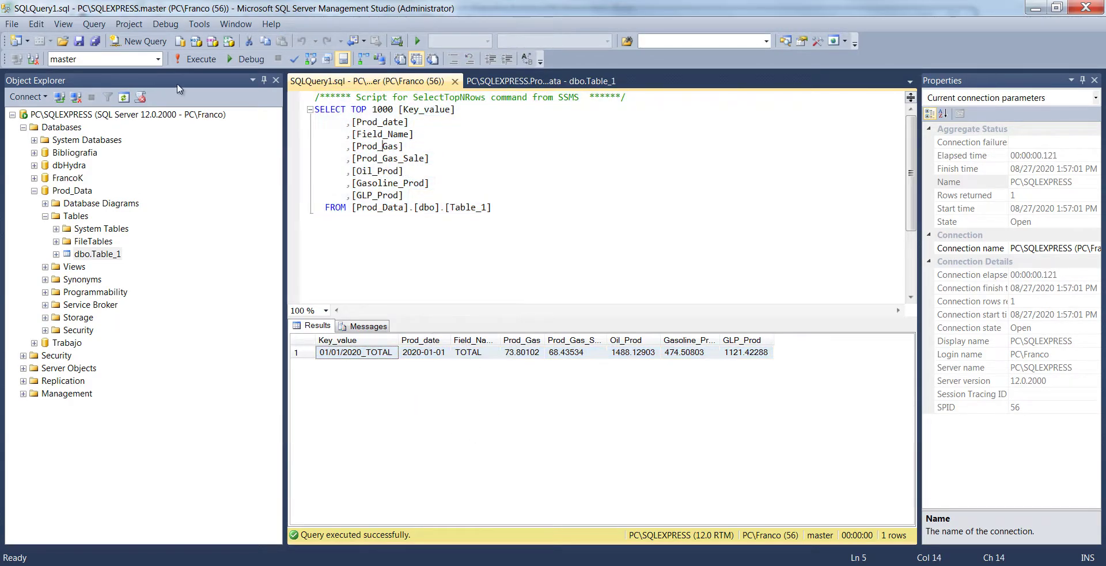
click(196, 60)
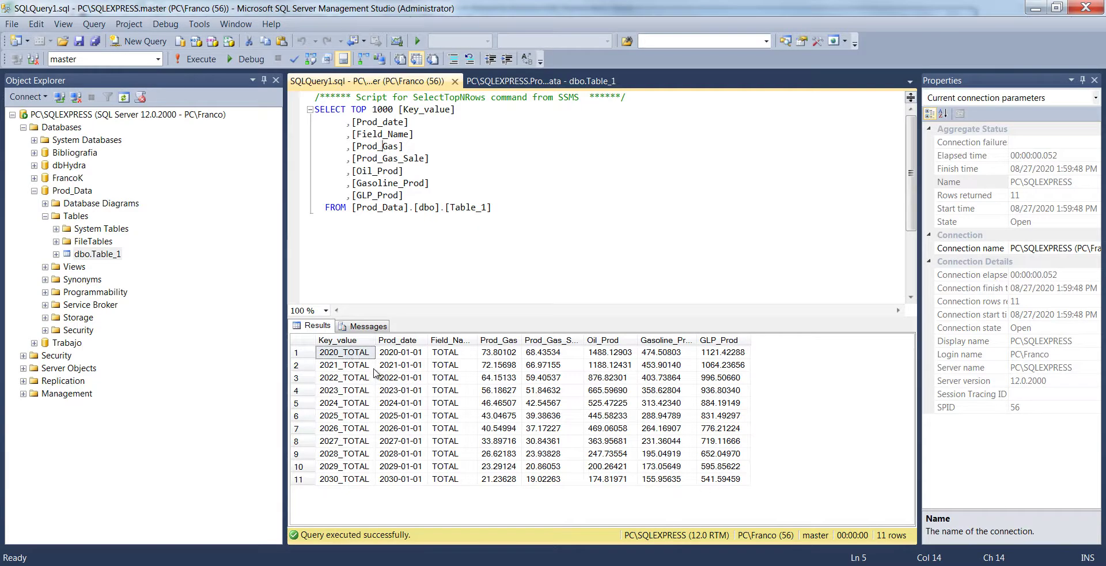
Step: Widen the Key_value results column so 2020_TOTAL through 2030_TOTAL read clearly
drag(376, 340, 417, 340)
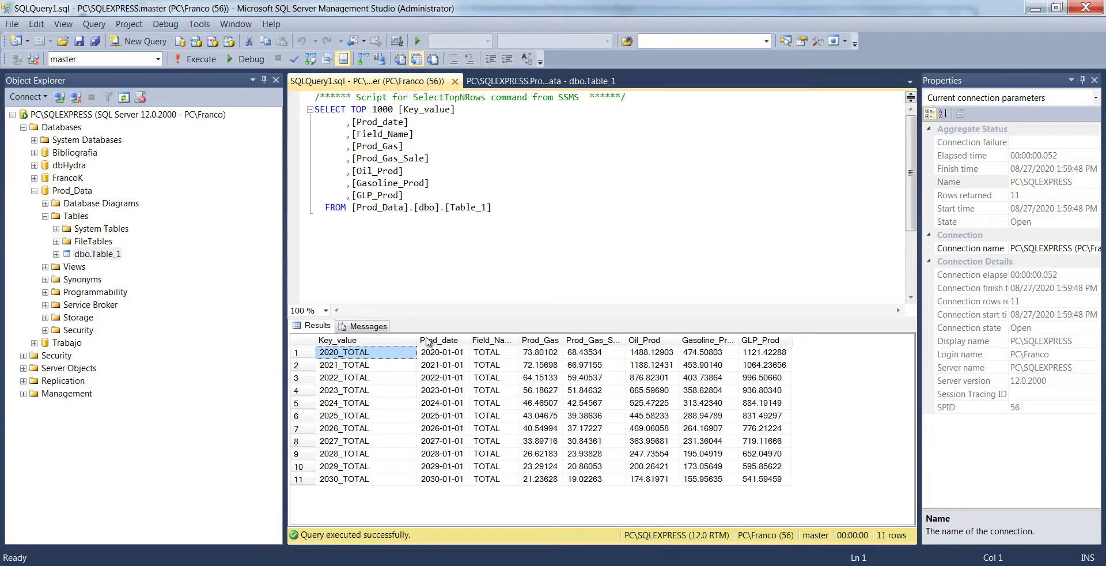
click(412, 225)
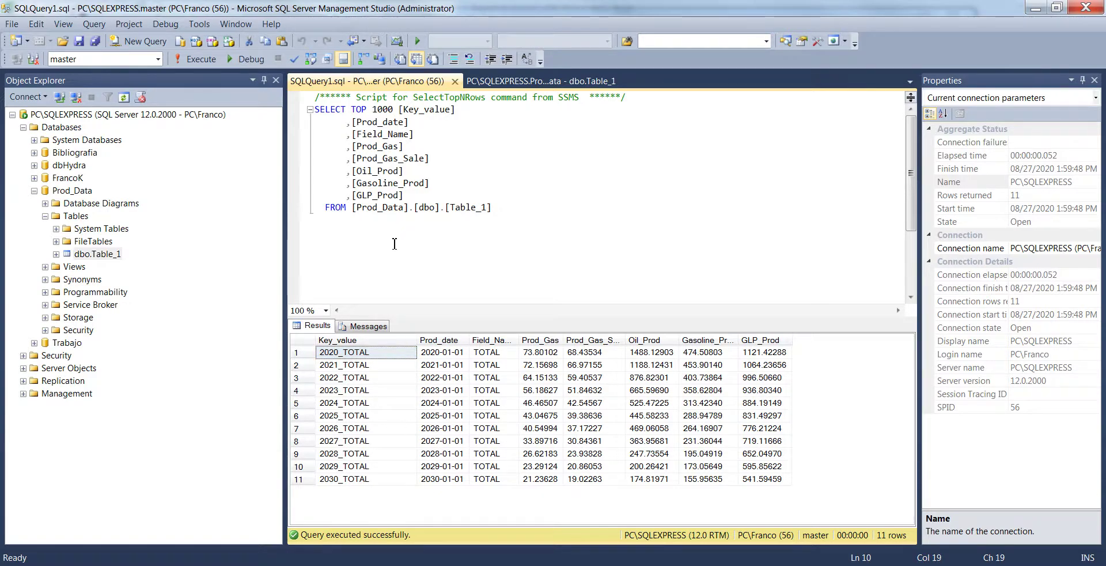